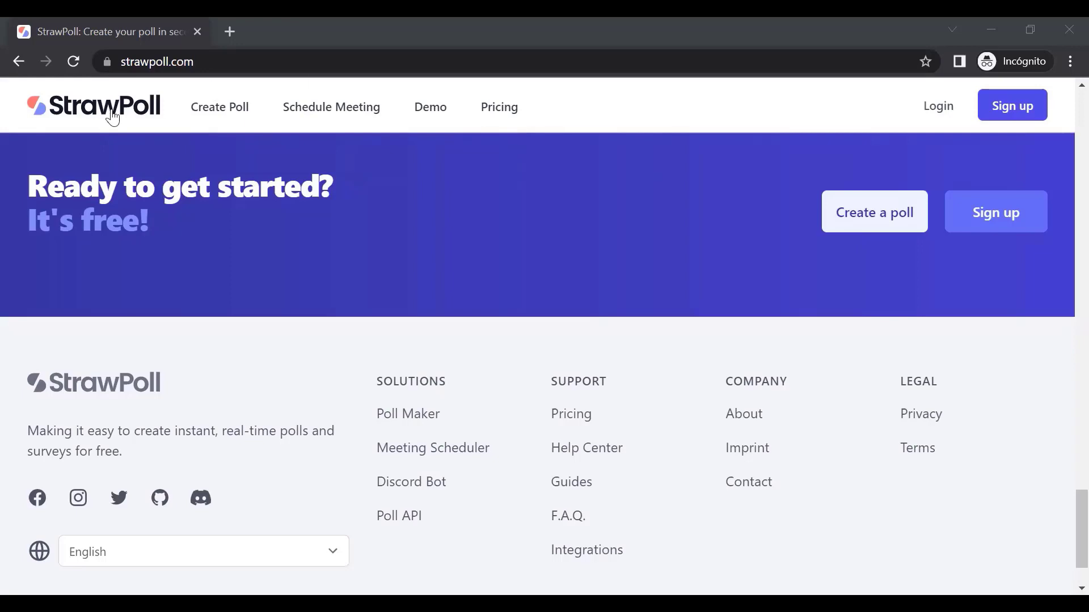
# Choose Español from the banner language list and apply it site-wide
pyautogui.scroll(15, 1062, 323)
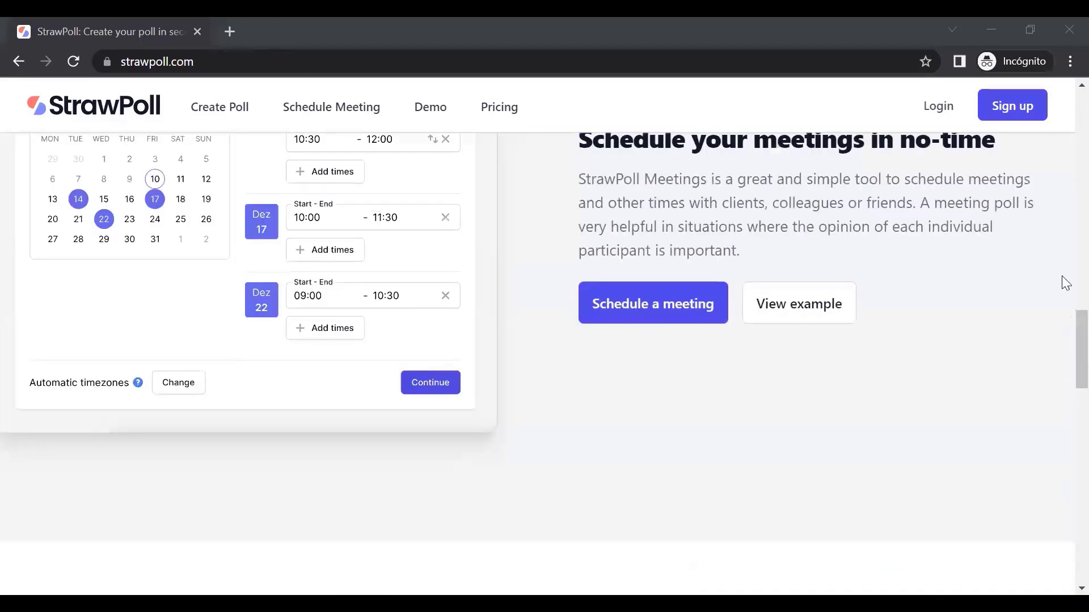
pyautogui.scroll(10, 1066, 126)
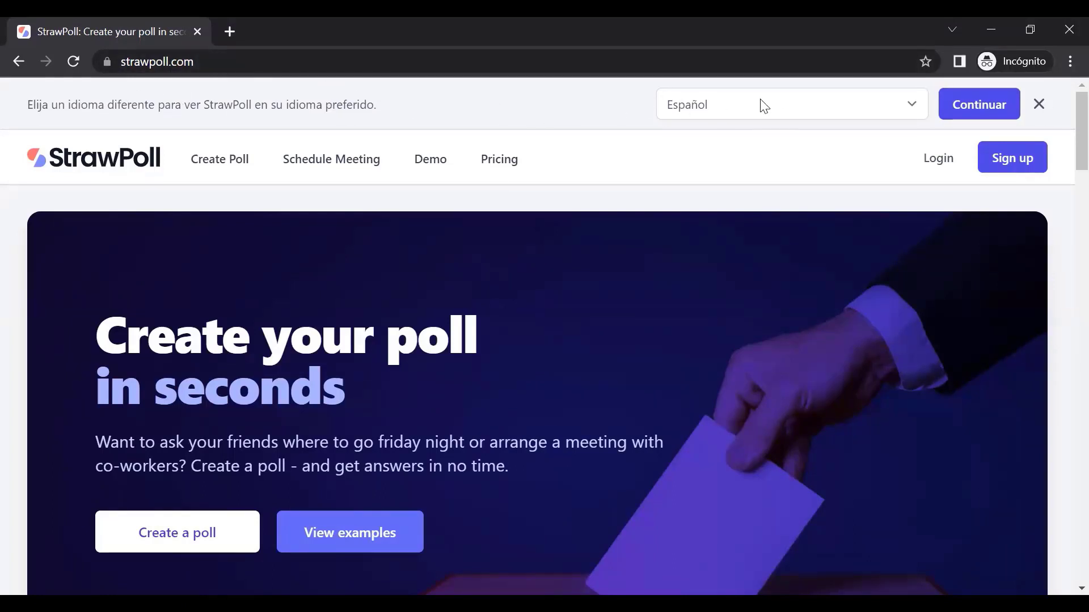
pyautogui.click(675, 104)
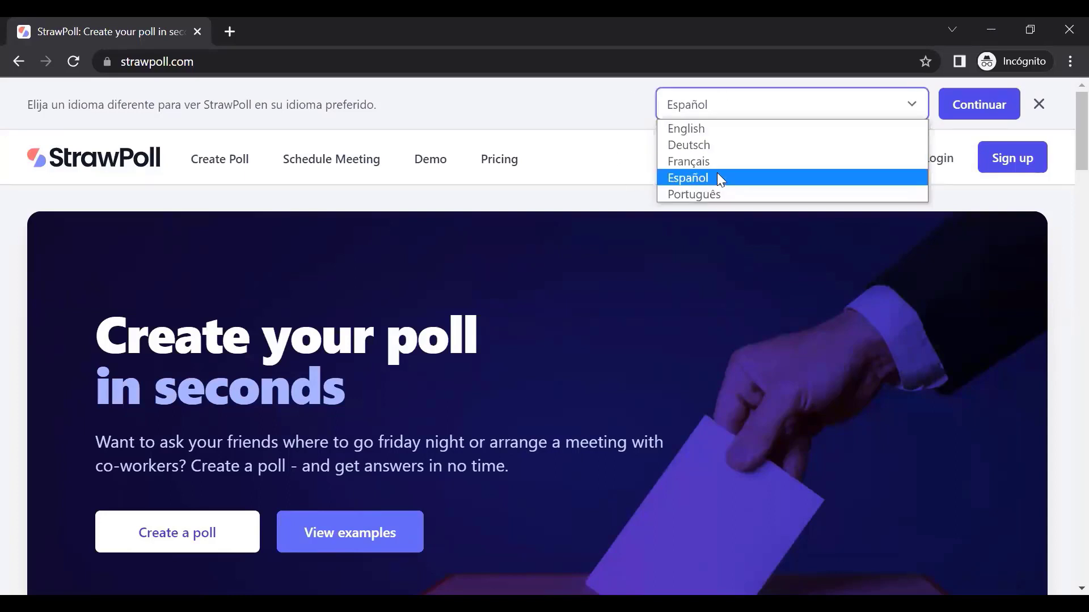
pyautogui.click(935, 116)
pyautogui.click(977, 108)
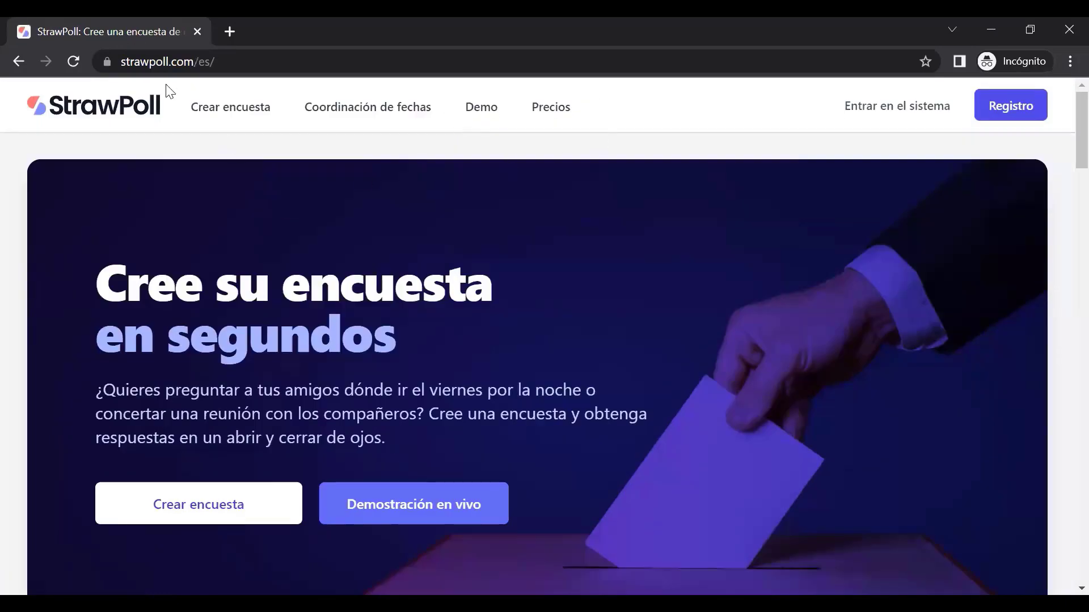
# Open the Spanish pricing plans page
pyautogui.scroll(-20, 1062, 233)
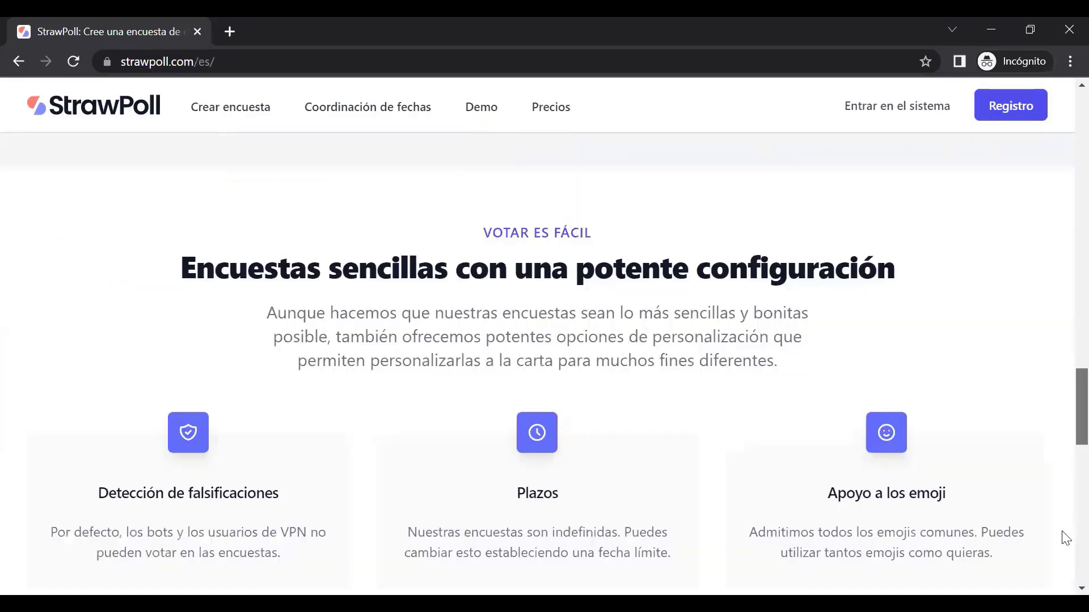
pyautogui.scroll(20, 1062, 416)
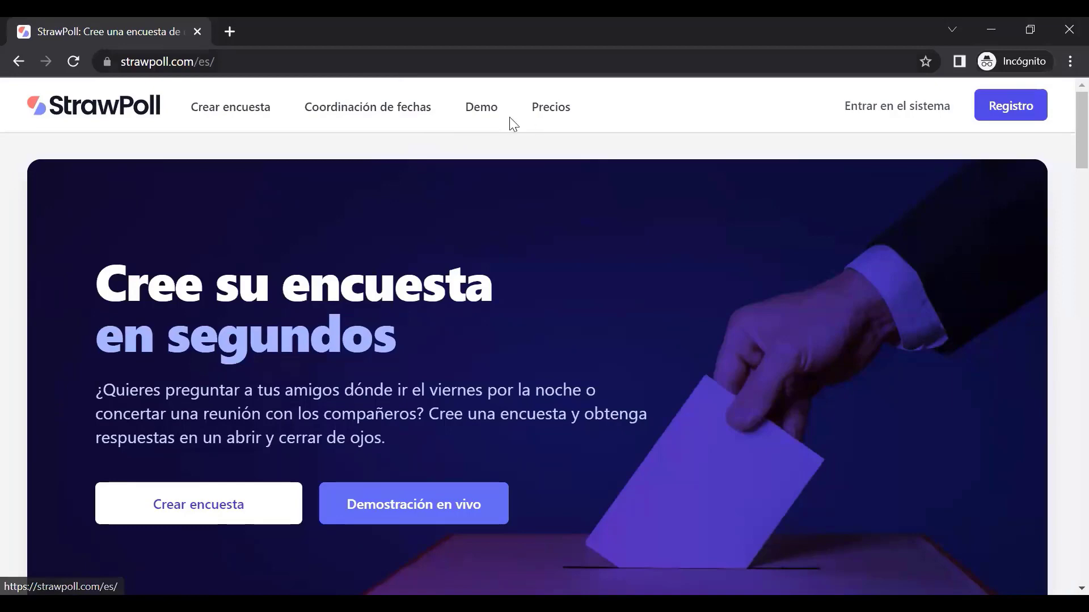
pyautogui.click(544, 115)
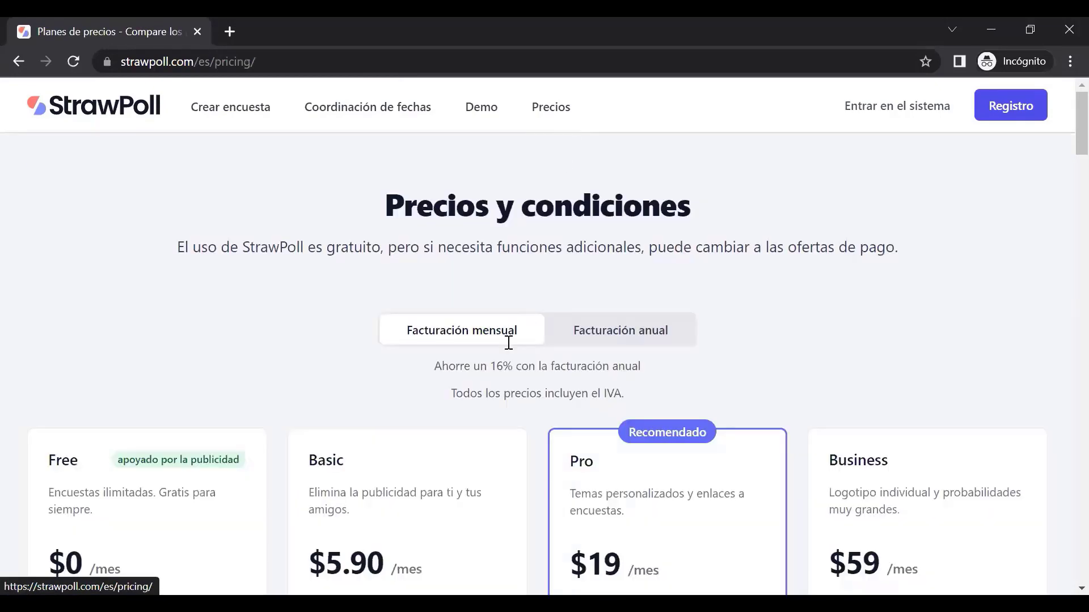
# Scroll the plan cards and highlight the Free plan's heading and description
pyautogui.scroll(-5, 475, 392)
pyautogui.scroll(-2, 475, 397)
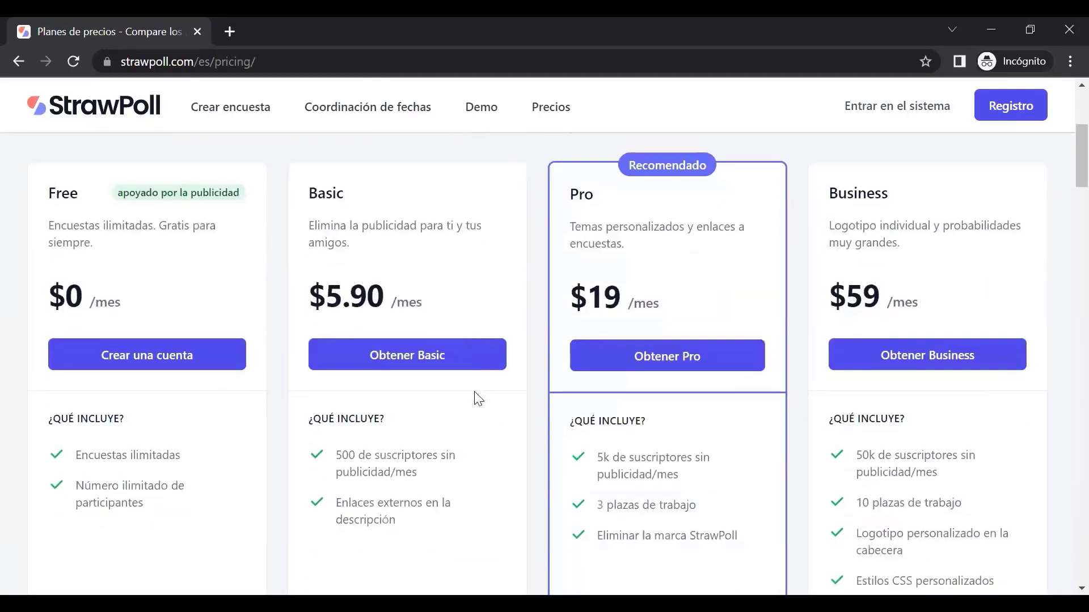
pyautogui.scroll(2, 463, 389)
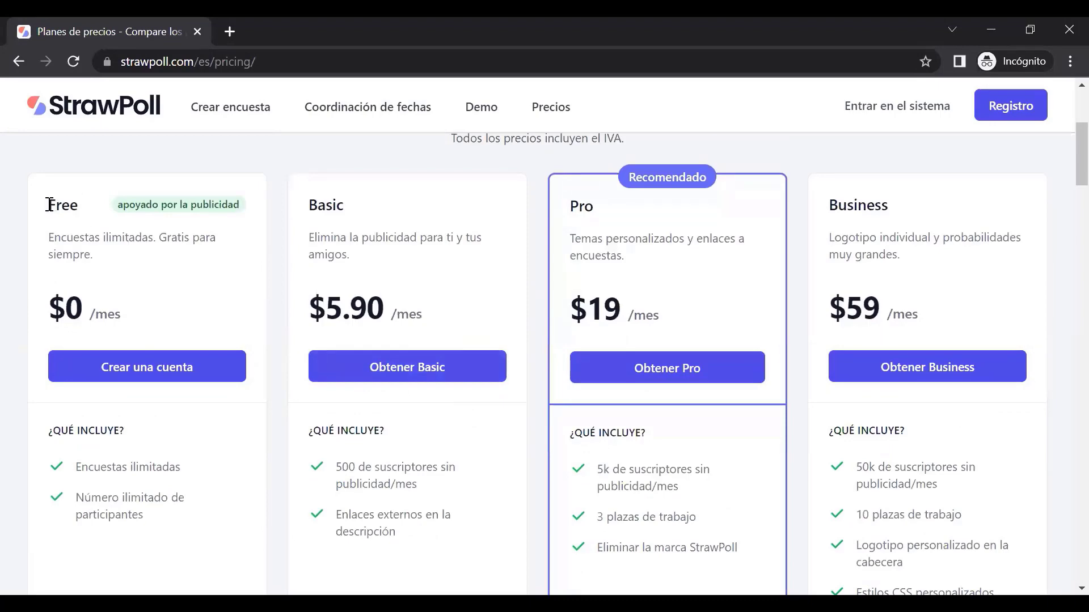
pyautogui.moveTo(49, 204); pyautogui.dragTo(141, 237)
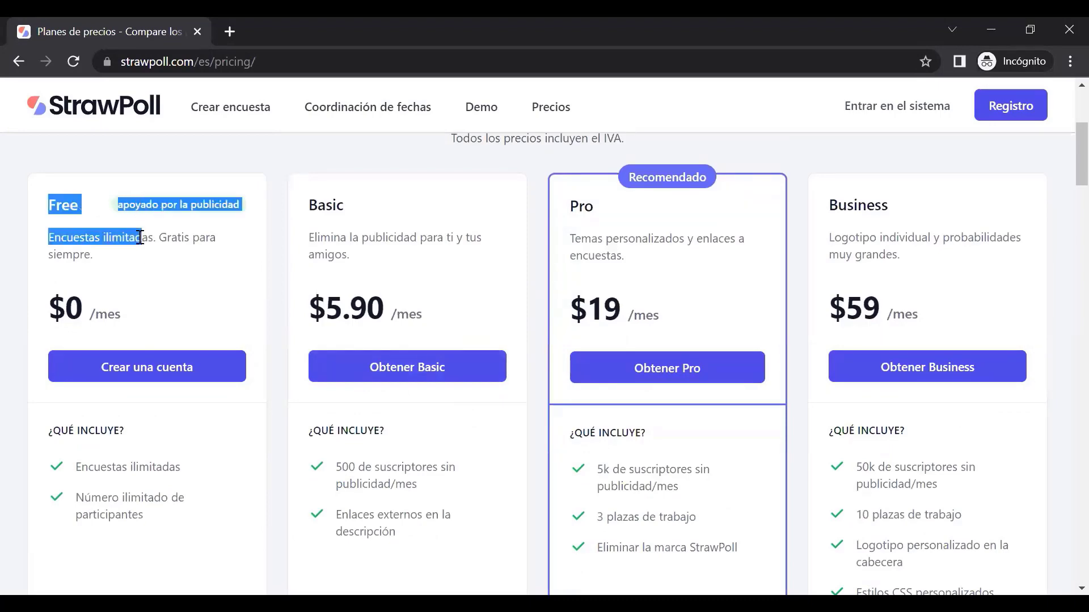
# Highlight the Free plan's 'Encuestas ilimitadas' and unlimited participants feature lines
pyautogui.scroll(-2, 166, 328)
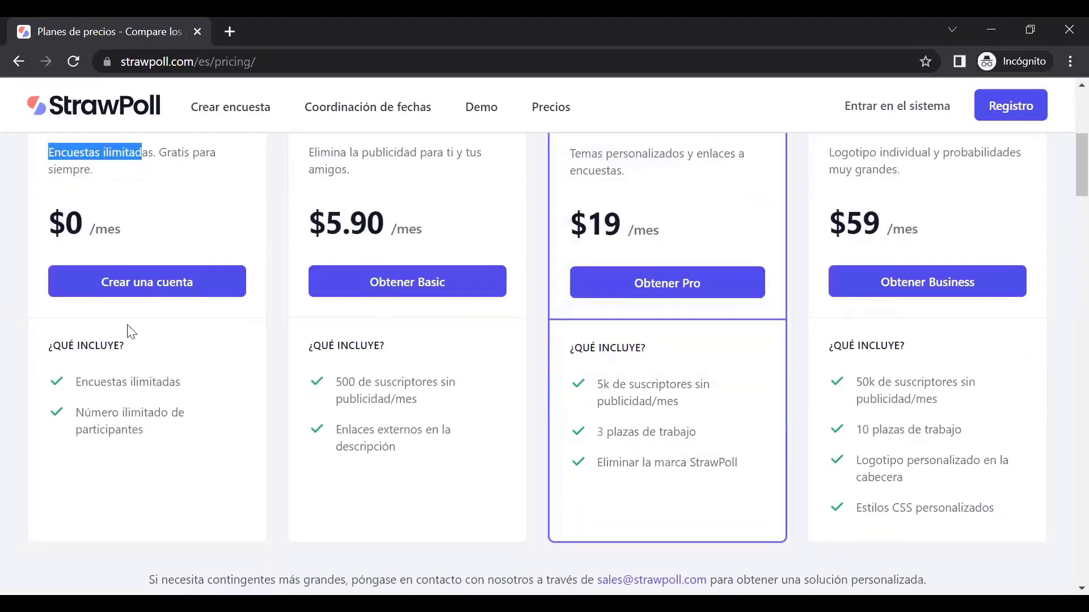
pyautogui.scroll(2, 160, 340)
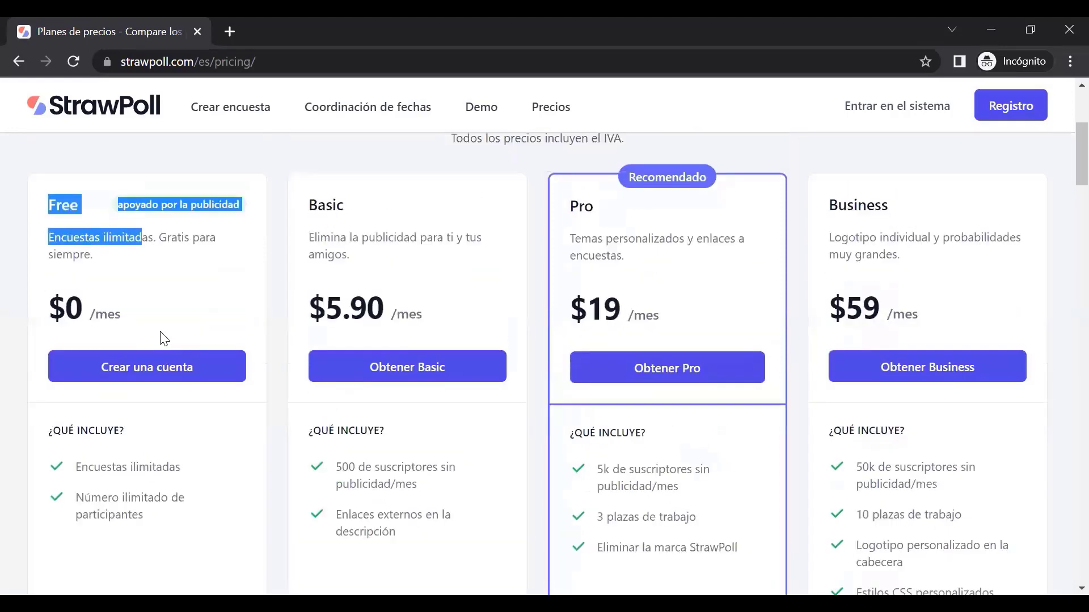
pyautogui.moveTo(80, 469); pyautogui.dragTo(170, 486)
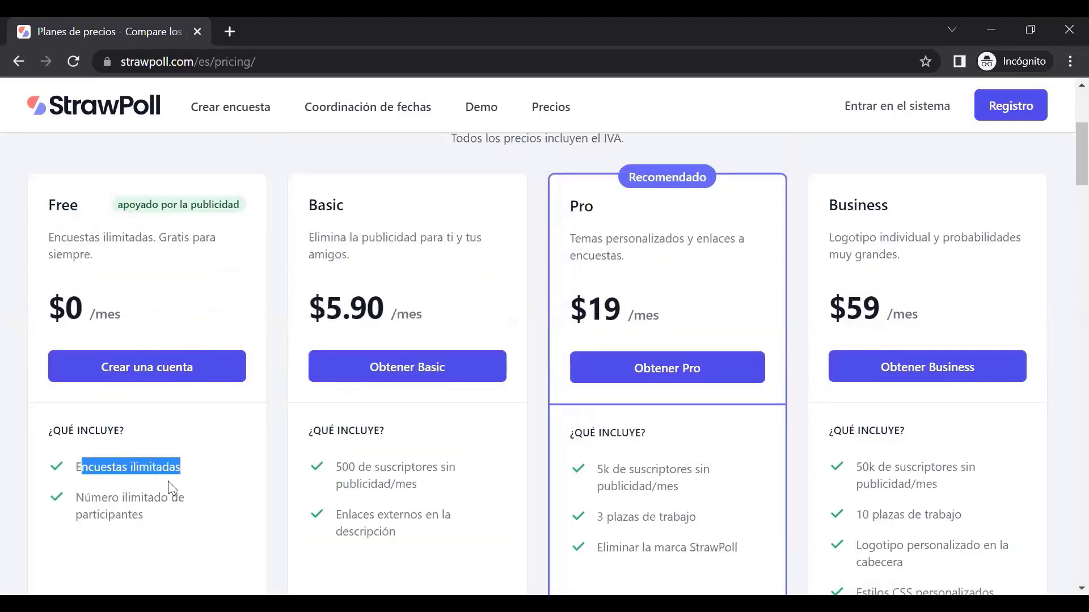
pyautogui.click(123, 497)
pyautogui.moveTo(84, 497); pyautogui.dragTo(180, 530)
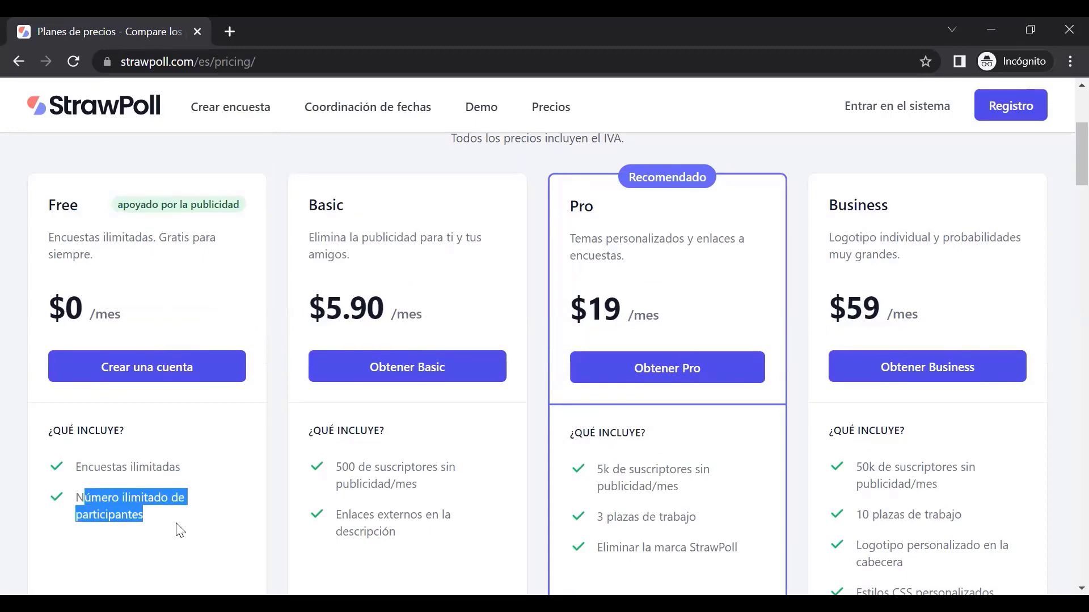
pyautogui.scroll(-3, 181, 522)
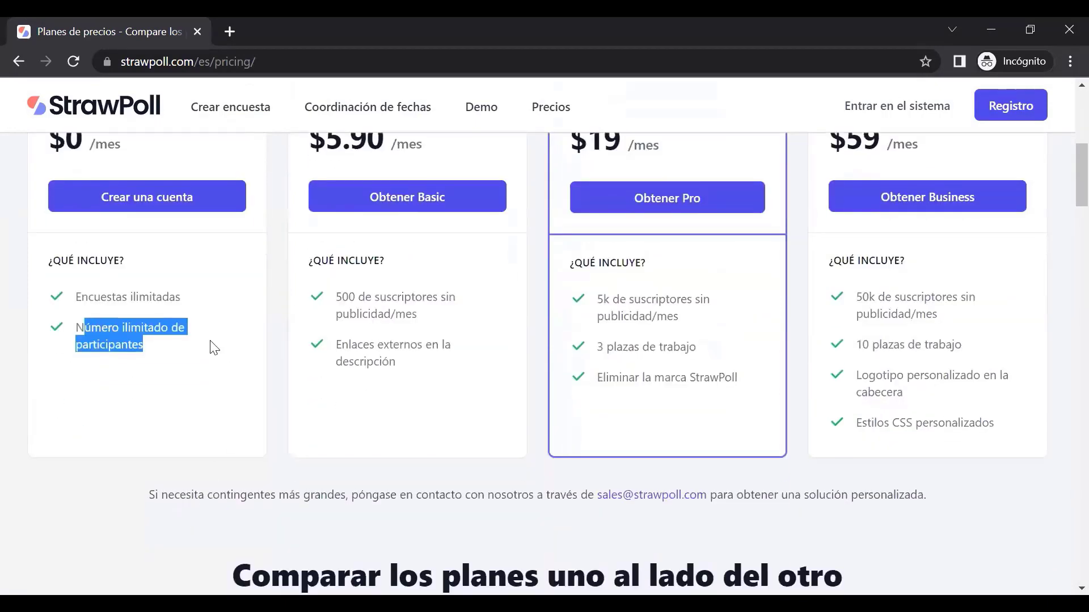
pyautogui.scroll(6, 157, 402)
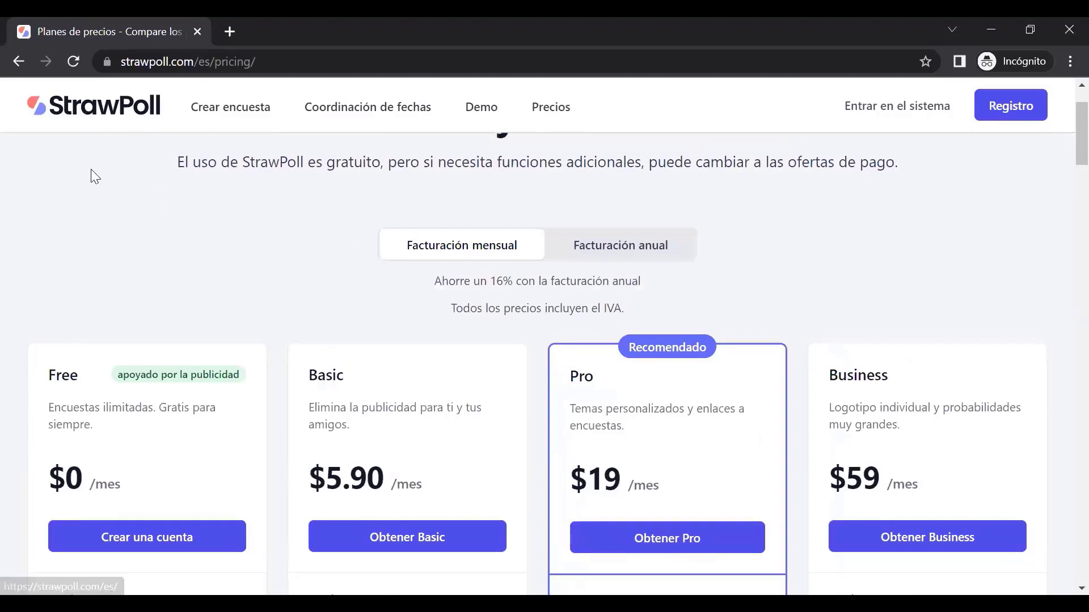
pyautogui.scroll(2, 124, 233)
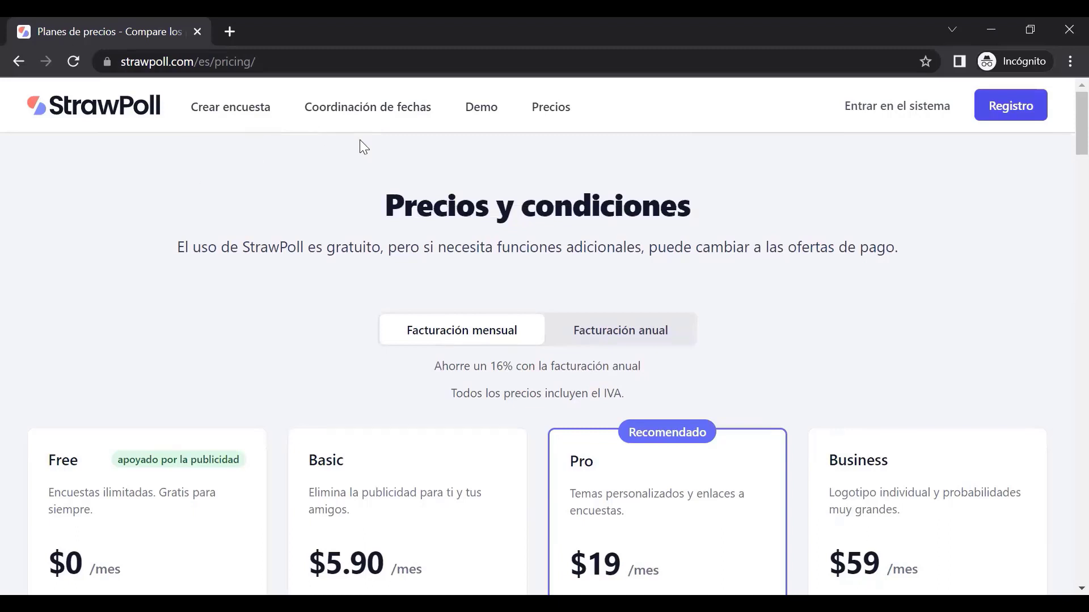
# Open the live demo page and highlight the demo poll's question
pyautogui.click(483, 119)
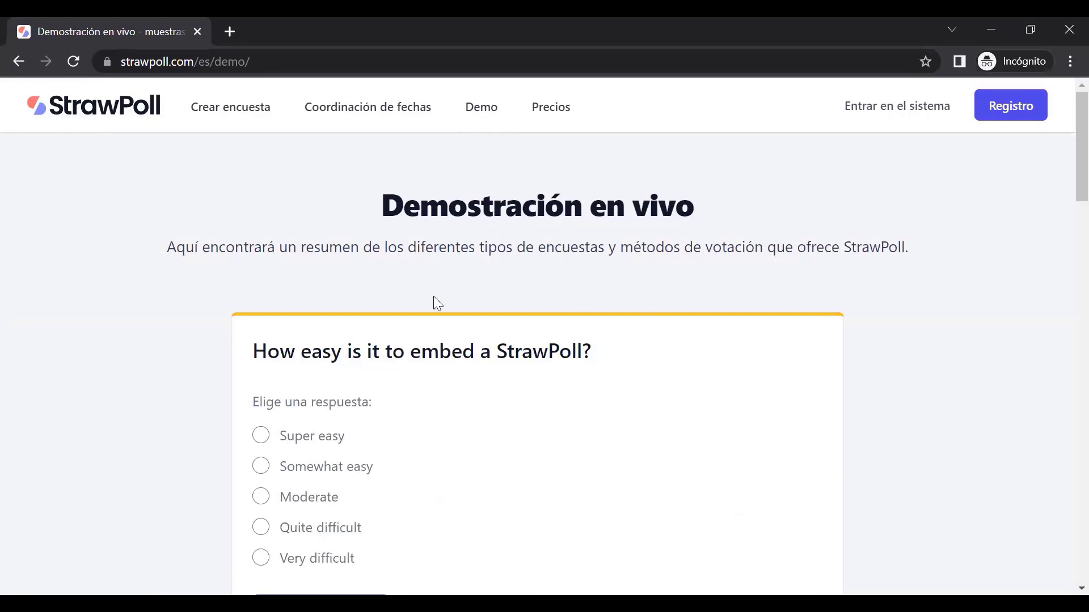
pyautogui.scroll(-1, 433, 299)
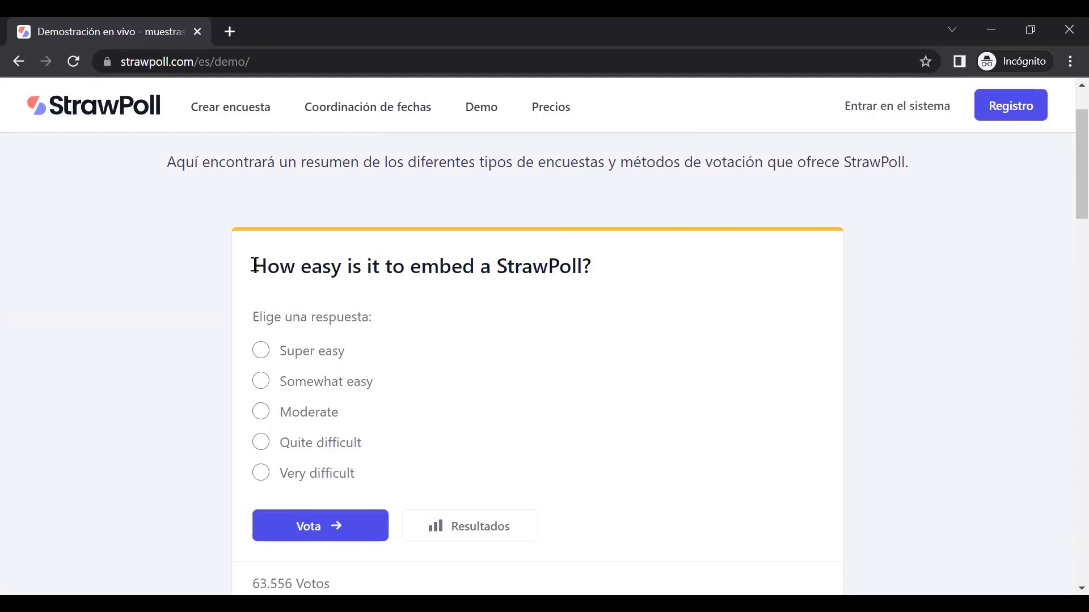
pyautogui.moveTo(256, 265); pyautogui.dragTo(600, 268)
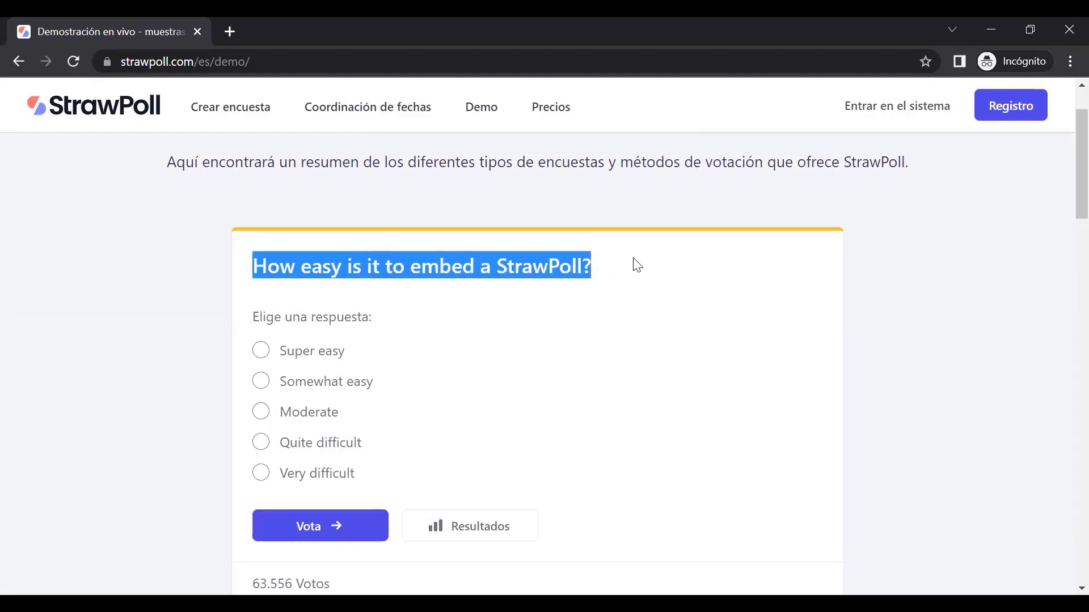
pyautogui.click(269, 266)
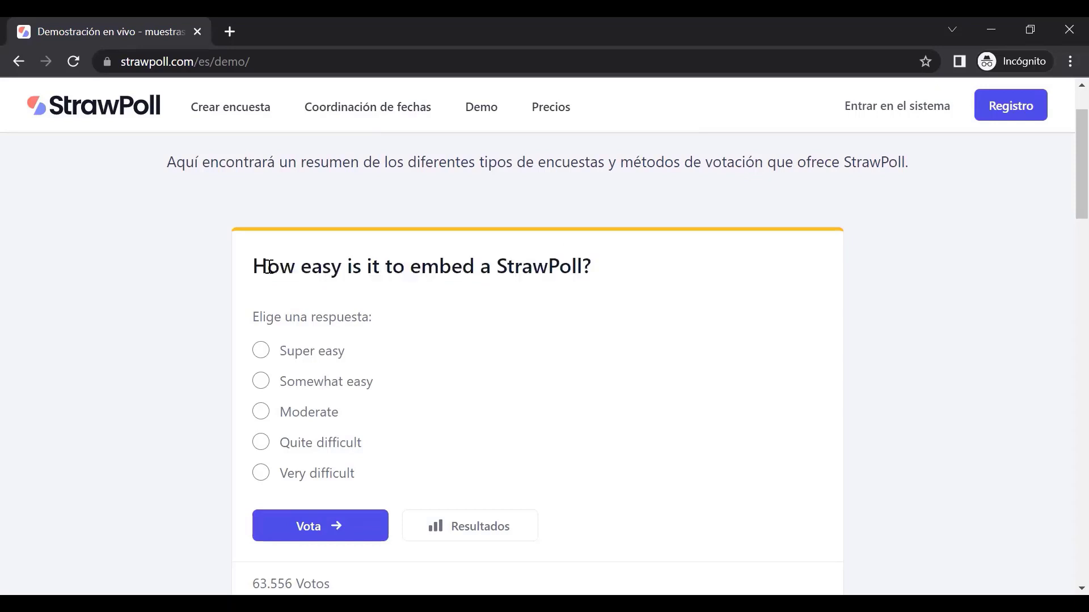
pyautogui.moveTo(259, 266); pyautogui.dragTo(565, 265)
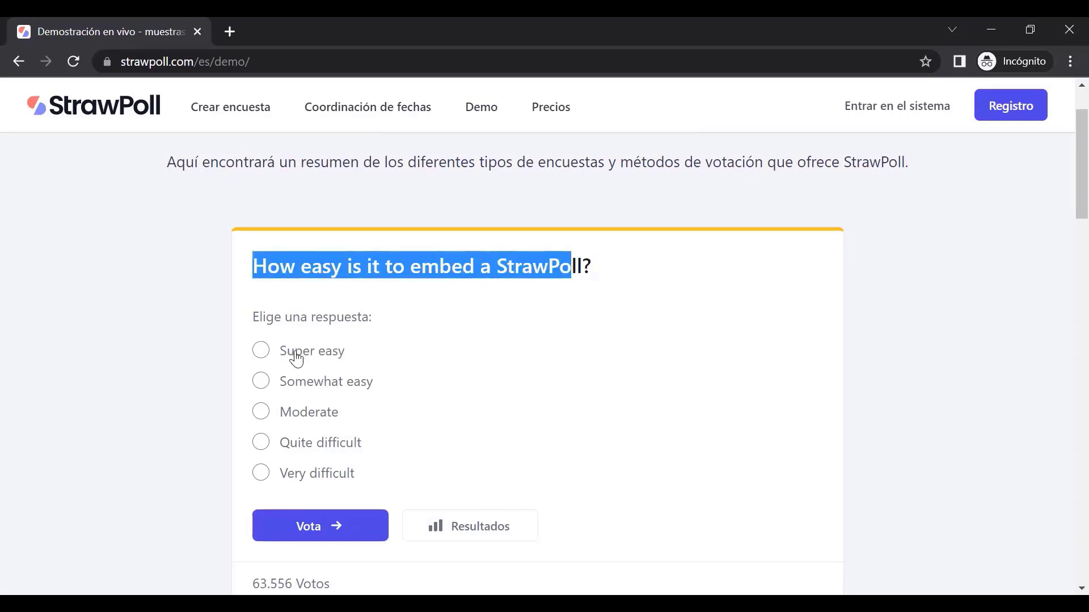
# Select Super easy as the demo poll answer after trying Moderate and Somewhat easy
pyautogui.click(261, 411)
pyautogui.click(261, 381)
pyautogui.click(262, 350)
pyautogui.click(274, 418)
pyautogui.scroll(-5, 515, 414)
pyautogui.scroll(2, 345, 333)
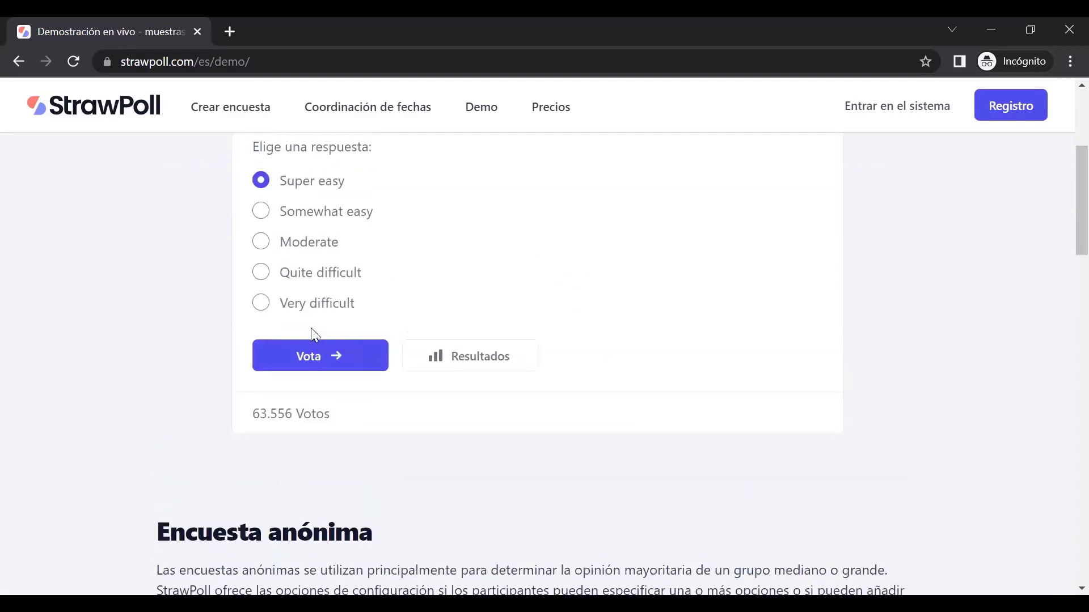
# Submit the Super easy vote, highlight the already-voted error, and return home
pyautogui.click(349, 361)
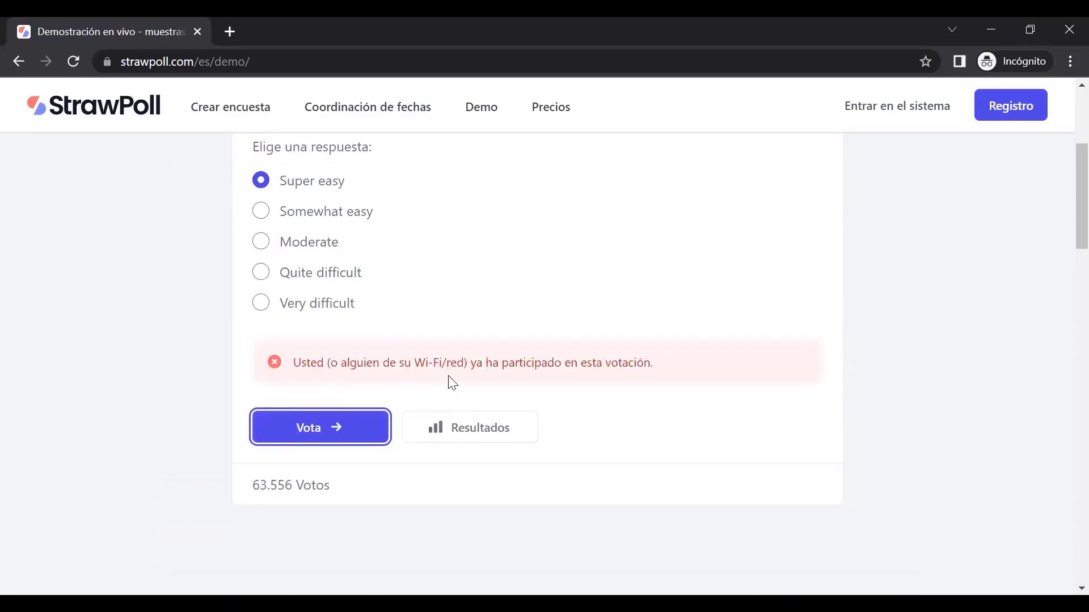
pyautogui.moveTo(295, 363); pyautogui.dragTo(663, 363)
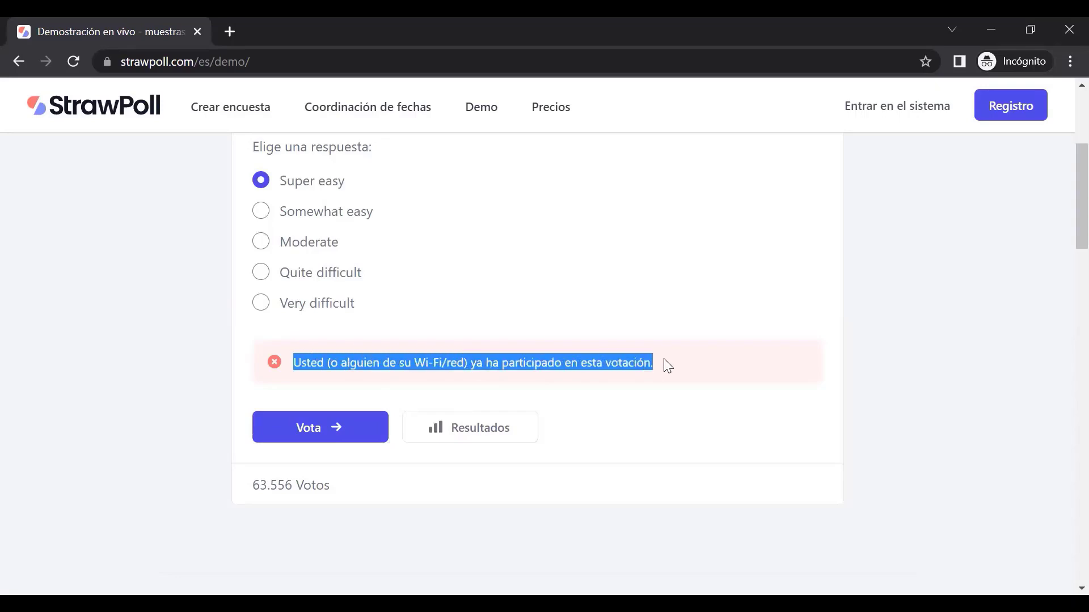
pyautogui.scroll(5, 454, 316)
pyautogui.click(132, 117)
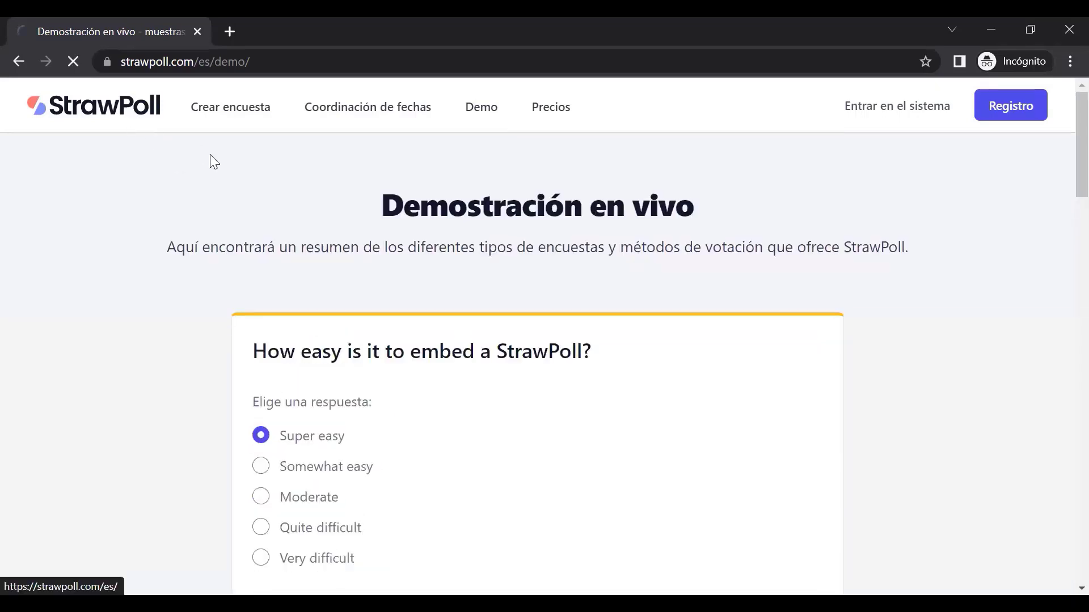
# Reopen the live demo page and highlight a line on it
pyautogui.scroll(-20, 498, 357)
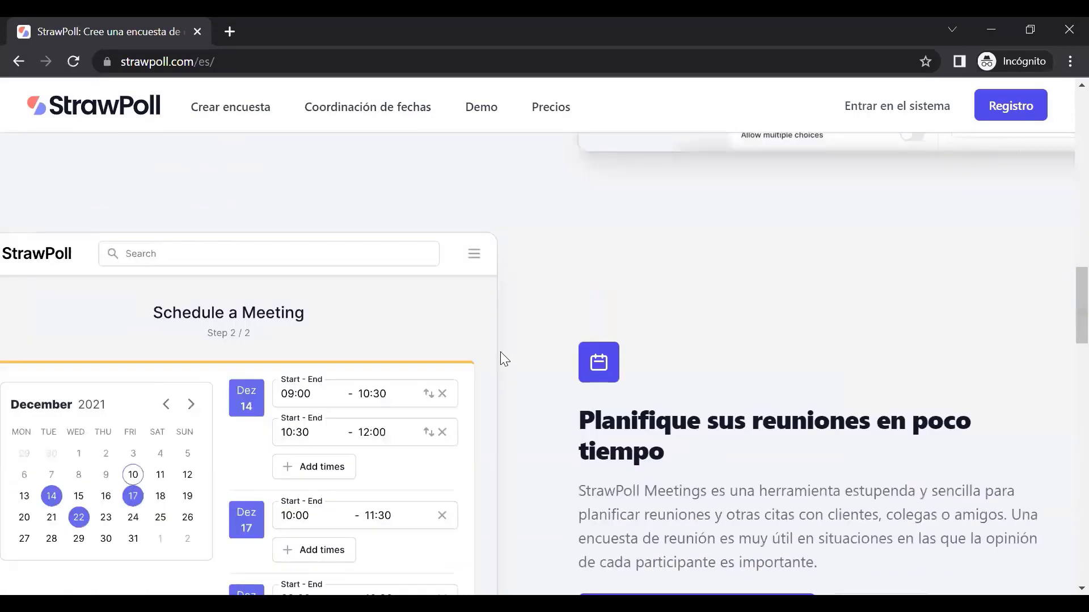
pyautogui.scroll(-15, 500, 357)
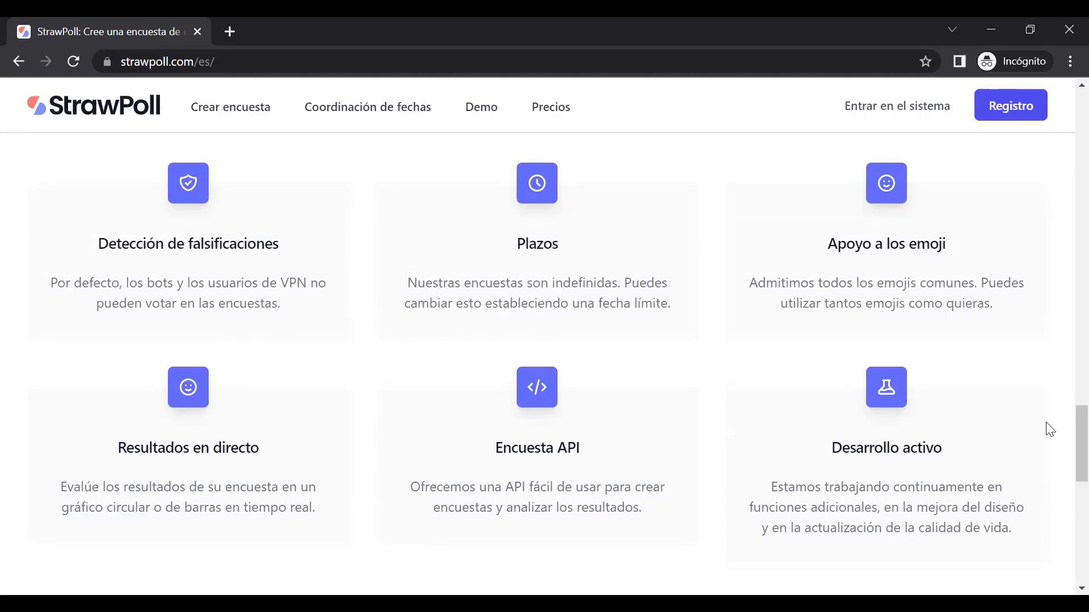
pyautogui.click(471, 110)
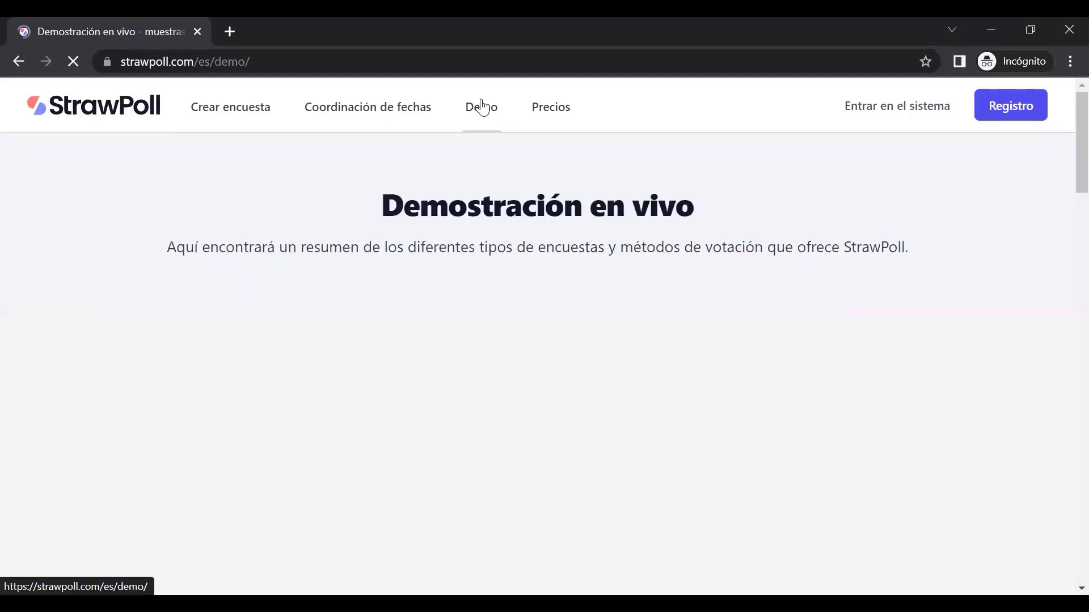
pyautogui.scroll(-3, 427, 447)
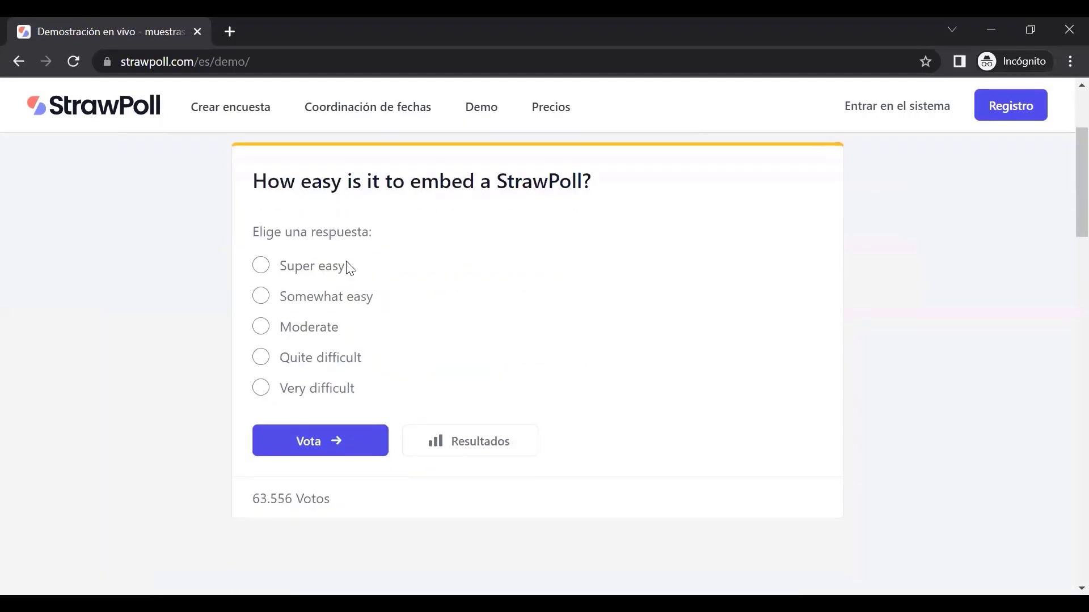
pyautogui.moveTo(254, 179); pyautogui.dragTo(612, 183)
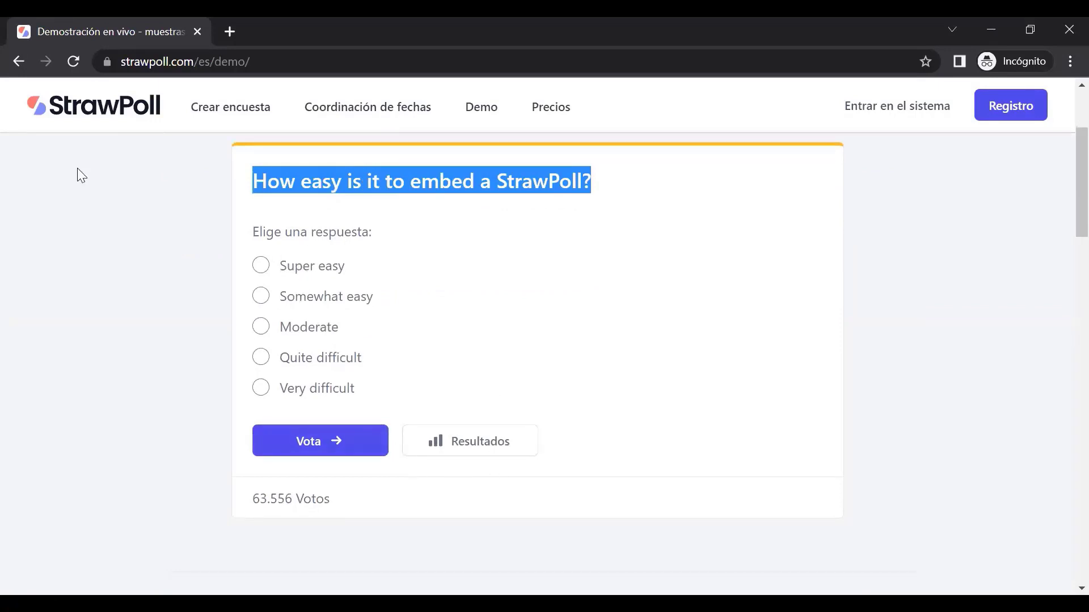
# Go back to the Spanish homepage and scroll to its hero heading
pyautogui.click(118, 110)
pyautogui.scroll(-3, 195, 271)
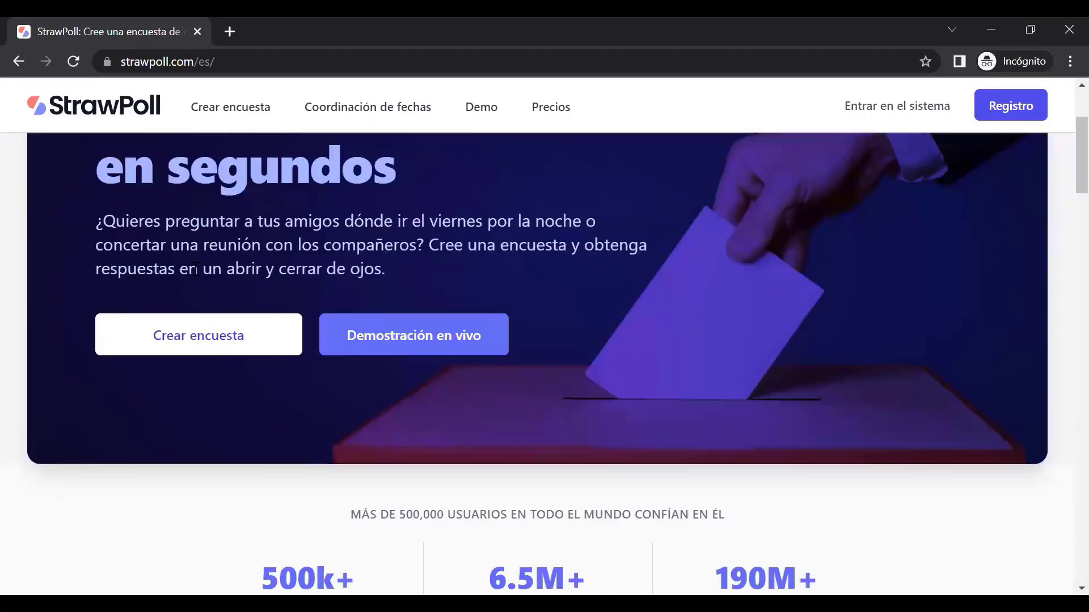
pyautogui.scroll(3, 85, 207)
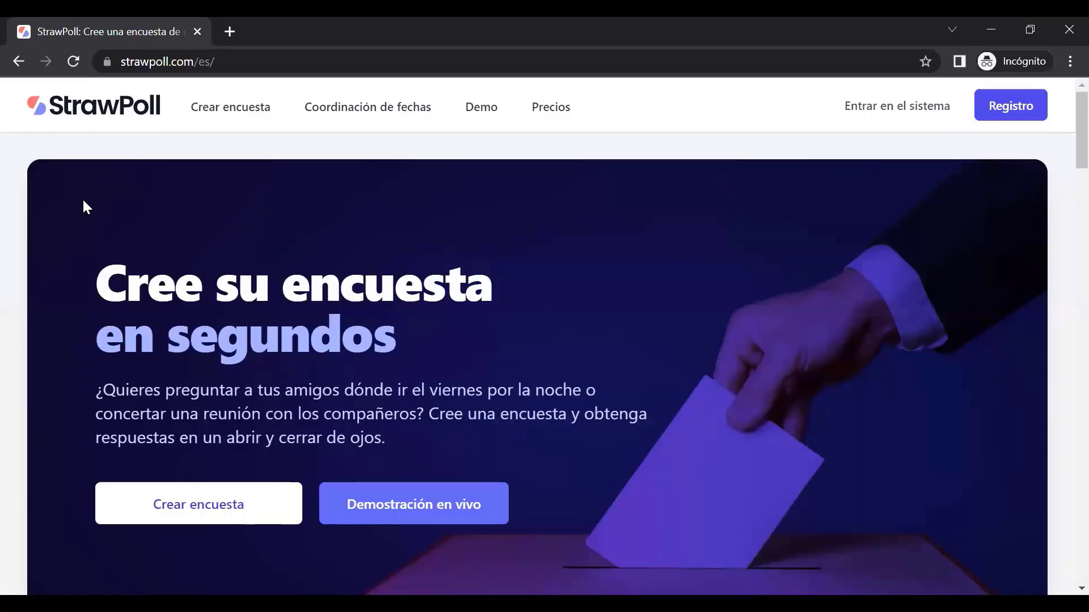
# Open the Registro sign-up page and annotate its name, e-mail, password and privacy fields
pyautogui.click(994, 110)
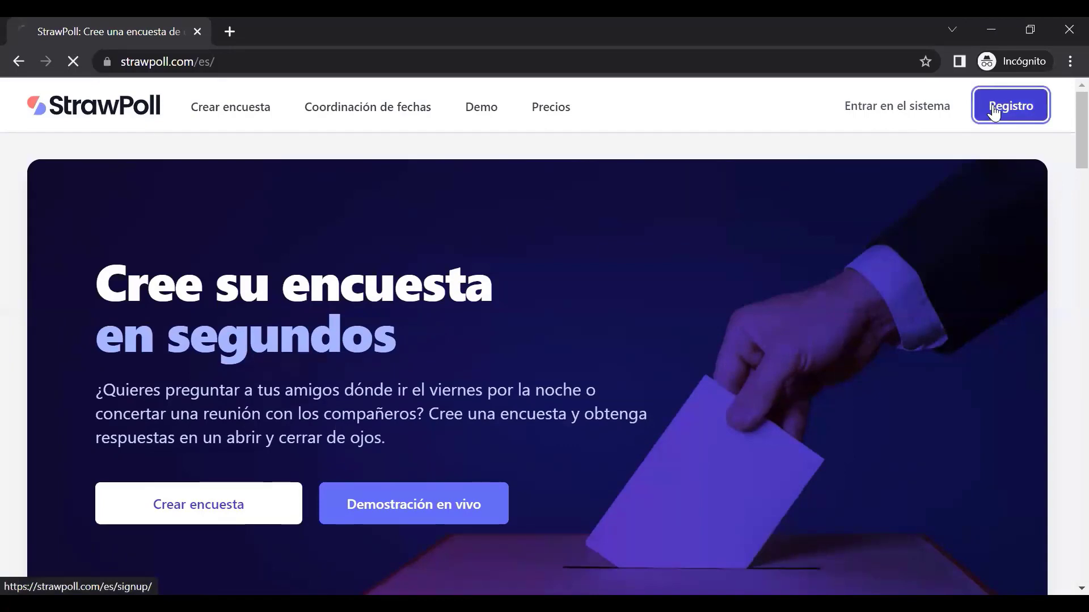
pyautogui.scroll(-3, 928, 403)
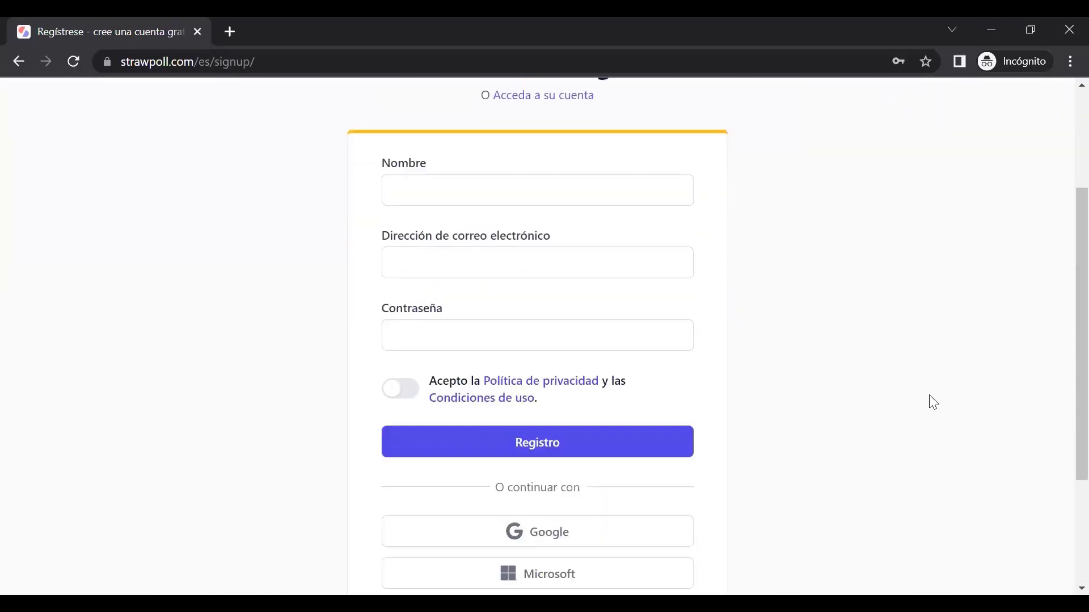
pyautogui.scroll(2, 933, 402)
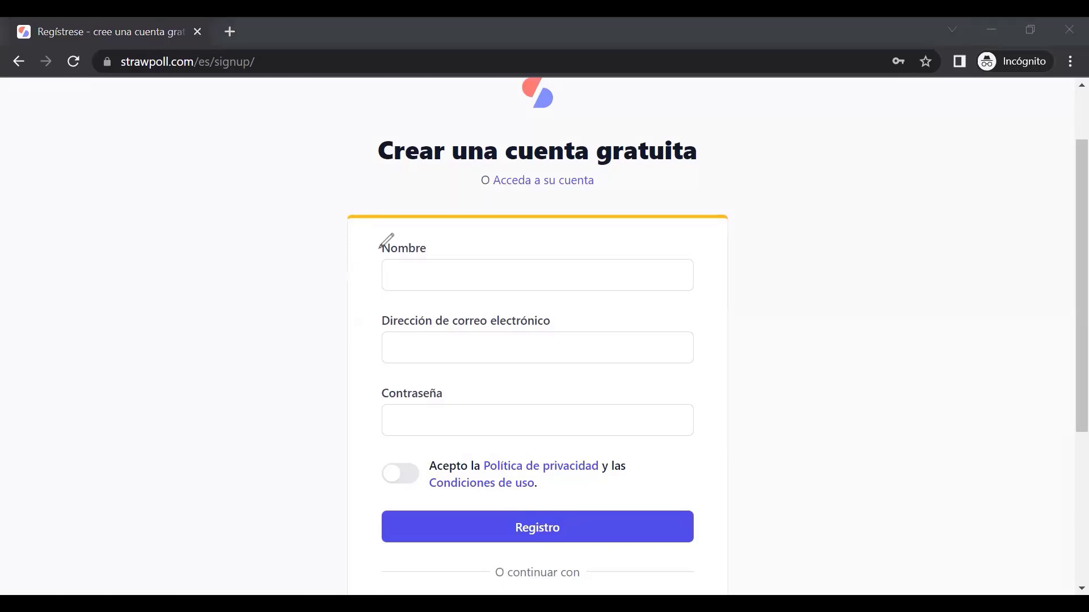
pyautogui.moveTo(340, 266)
pyautogui.mouseDown()
pyautogui.moveTo(344, 278)
pyautogui.moveTo(355, 256)
pyautogui.mouseUp()
pyautogui.moveTo(346, 339)
pyautogui.mouseDown()
pyautogui.moveTo(348, 353)
pyautogui.moveTo(356, 335)
pyautogui.mouseUp()
pyautogui.moveTo(341, 422)
pyautogui.mouseDown()
pyautogui.moveTo(342, 432)
pyautogui.moveTo(356, 411)
pyautogui.mouseUp()
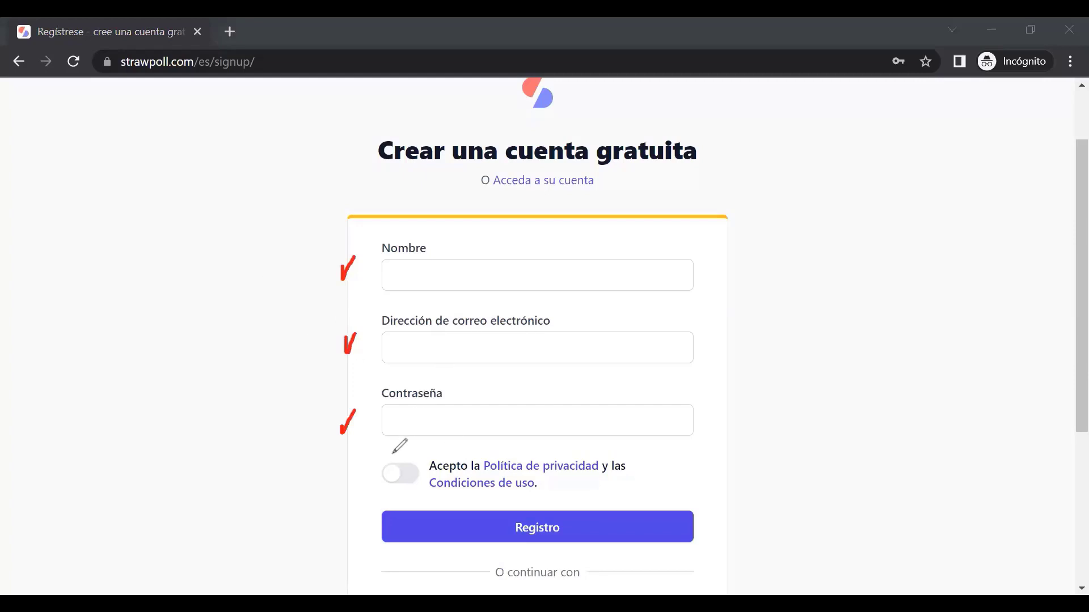
pyautogui.moveTo(390, 454)
pyautogui.mouseDown()
pyautogui.moveTo(396, 491)
pyautogui.moveTo(400, 451)
pyautogui.mouseUp()
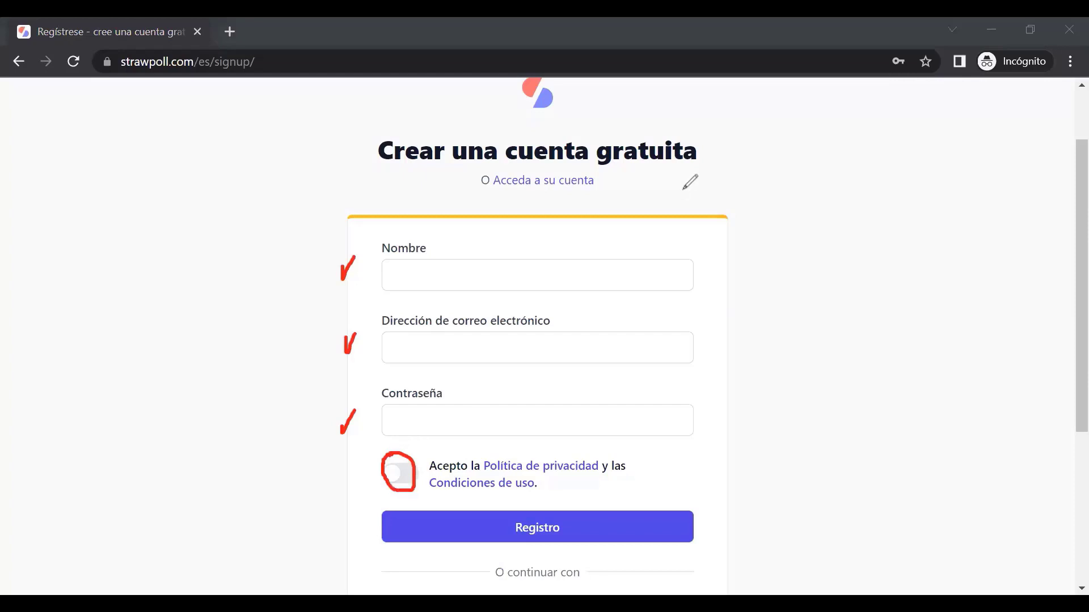
pyautogui.press('e')
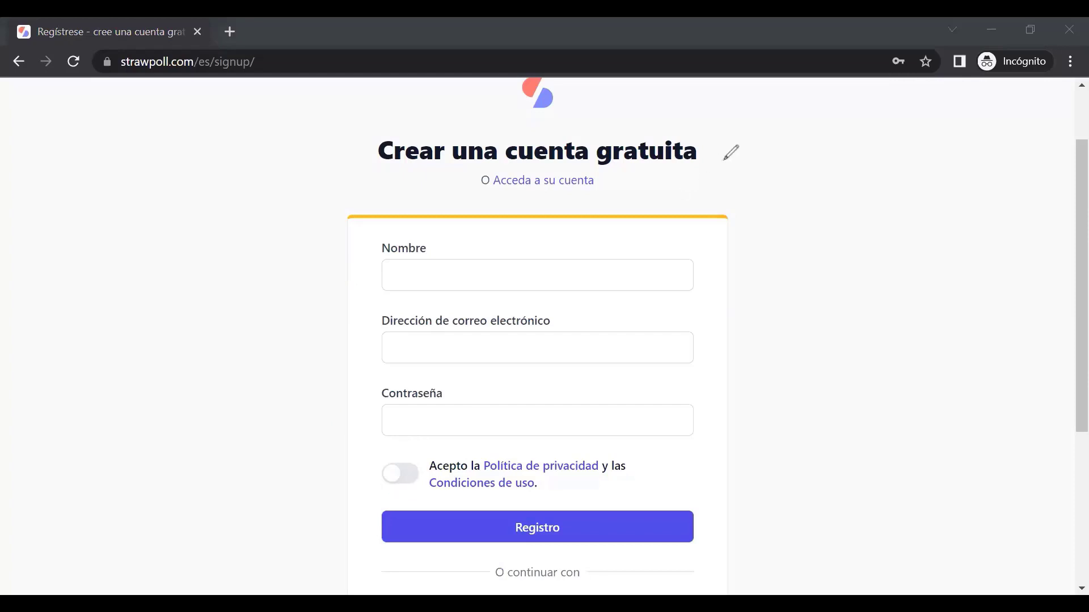
# Highlight the Continue with Google option, sketch annotation boxes, then clear them
pyautogui.scroll(-5, 255, 425)
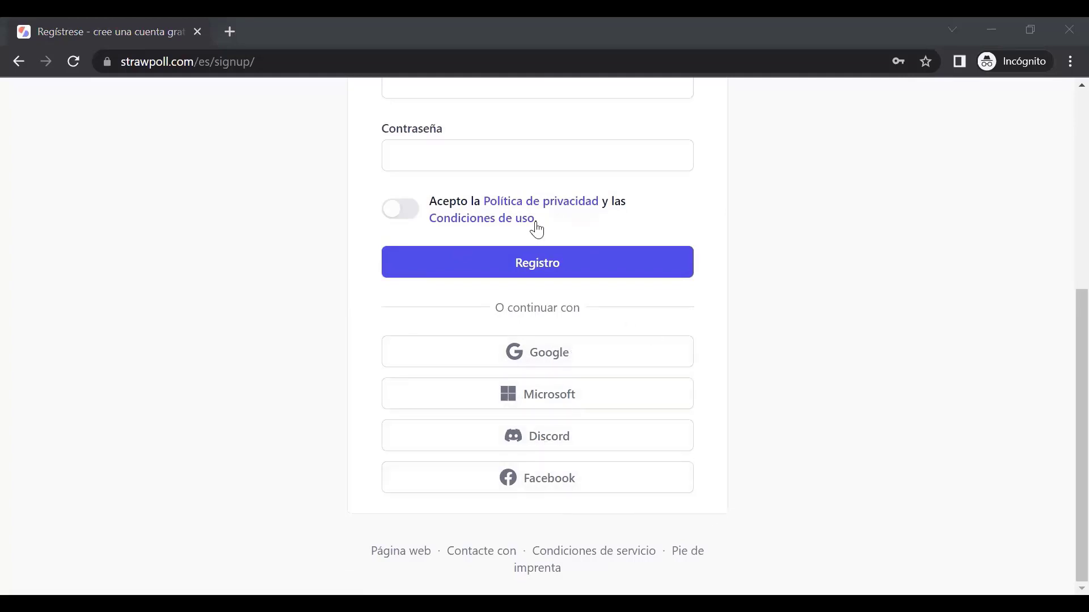
pyautogui.moveTo(474, 327)
pyautogui.mouseDown()
pyautogui.moveTo(519, 371)
pyautogui.moveTo(617, 372)
pyautogui.moveTo(608, 372)
pyautogui.mouseUp()
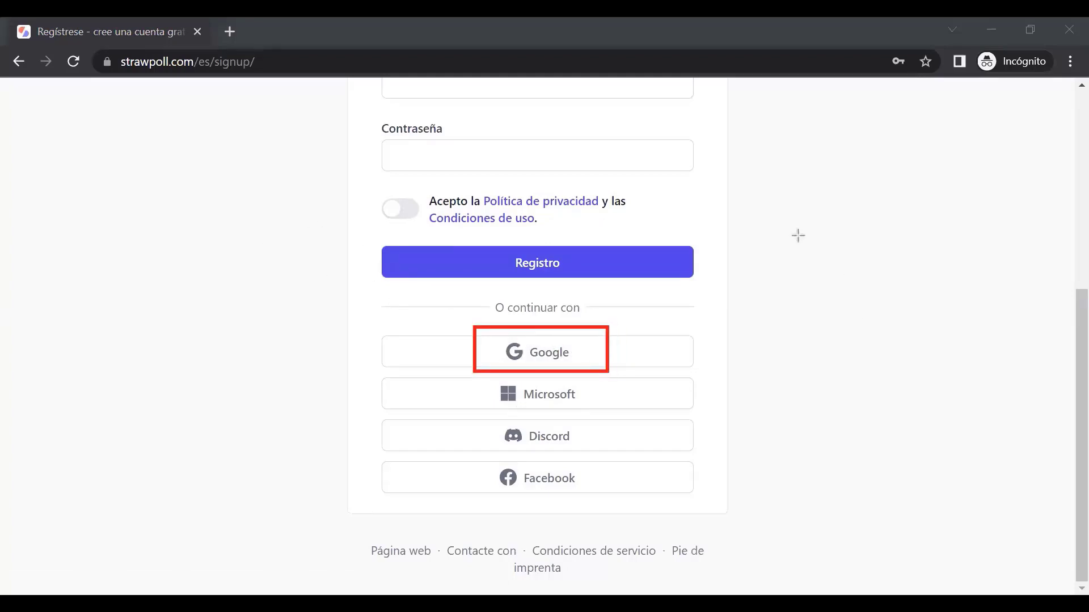
pyautogui.moveTo(797, 234)
pyautogui.mouseDown()
pyautogui.moveTo(962, 394)
pyautogui.moveTo(988, 436)
pyautogui.mouseUp()
pyautogui.moveTo(943, 403); pyautogui.dragTo(985, 420)
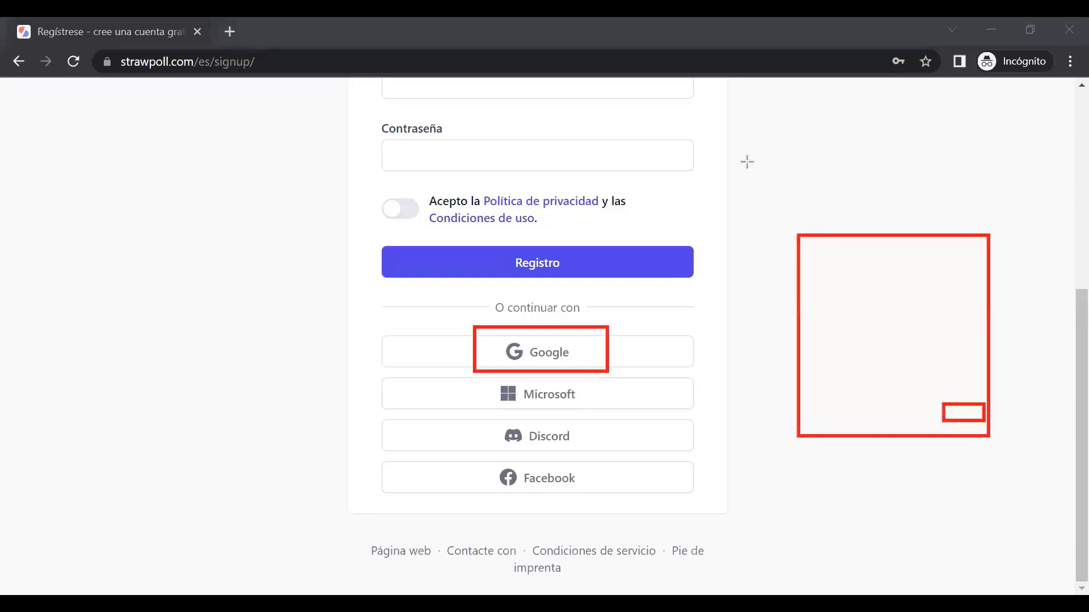
pyautogui.press('Escape')
pyautogui.scroll(6, 646, 420)
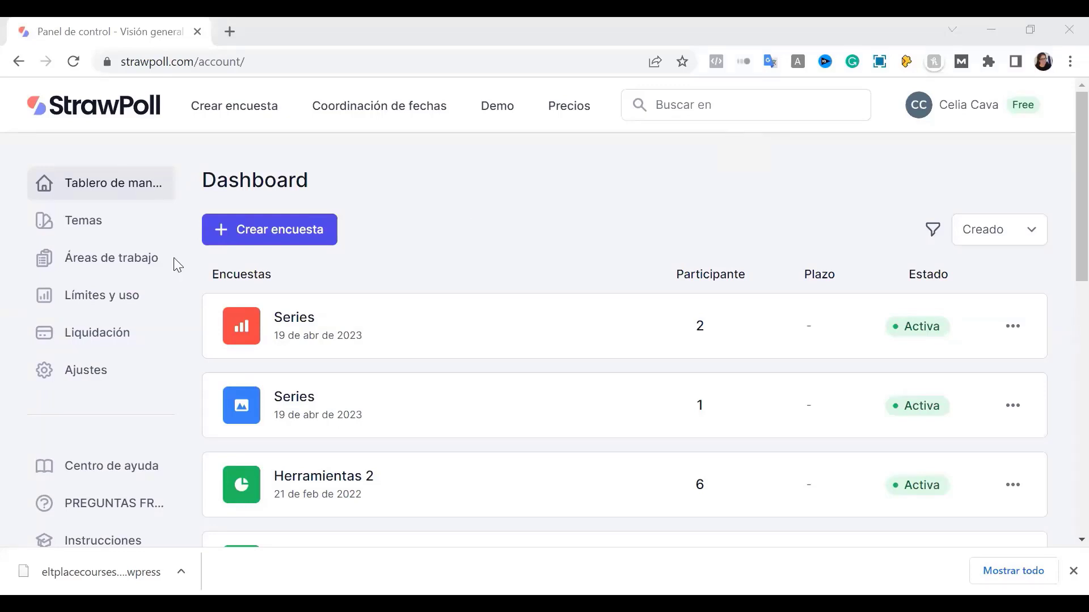
pyautogui.scroll(-5, 550, 372)
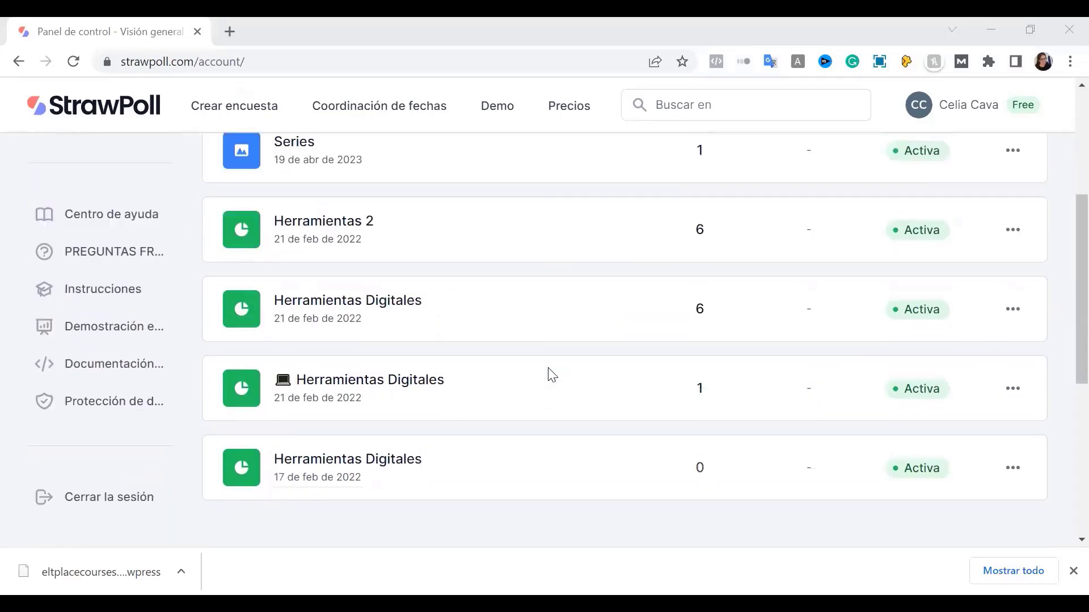
pyautogui.scroll(-3, 355, 352)
pyautogui.scroll(4, 389, 318)
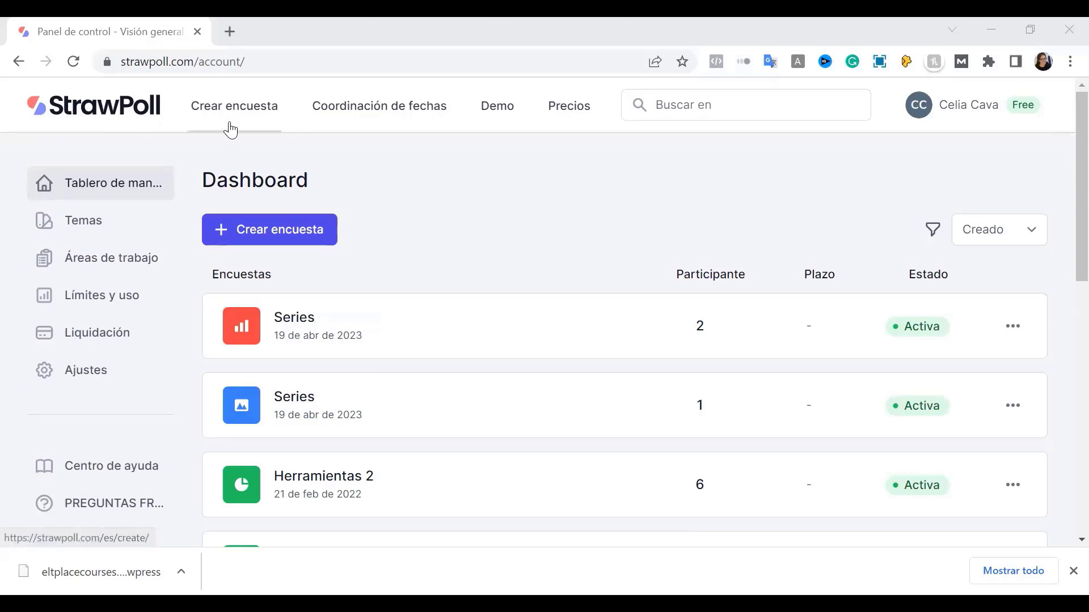
# Open Ajustes from the account menu and review settings, noting the Español language
pyautogui.click(971, 112)
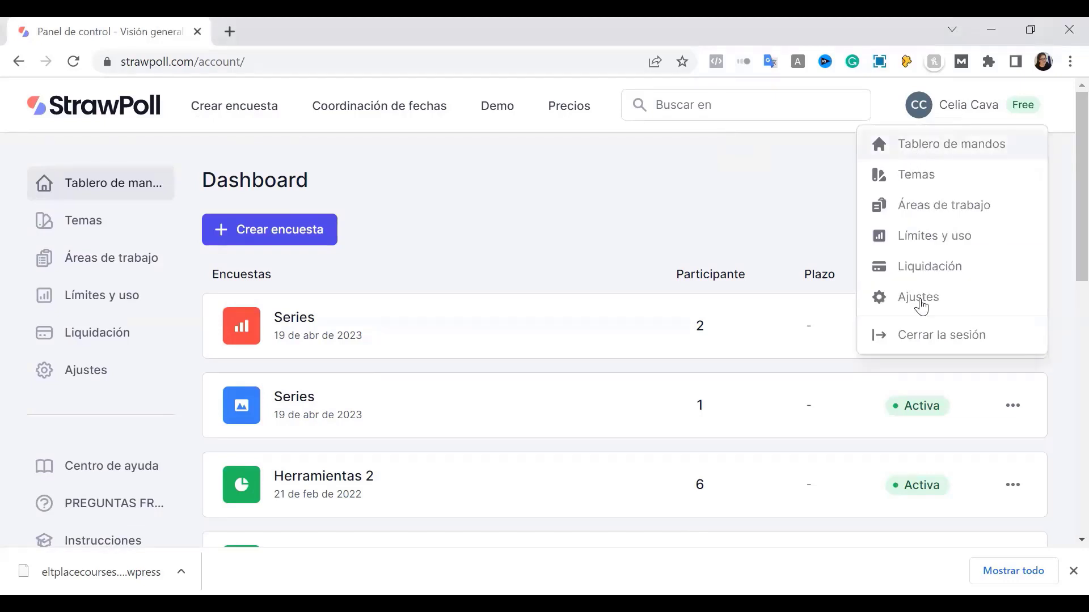
pyautogui.click(920, 298)
pyautogui.scroll(-2, 634, 394)
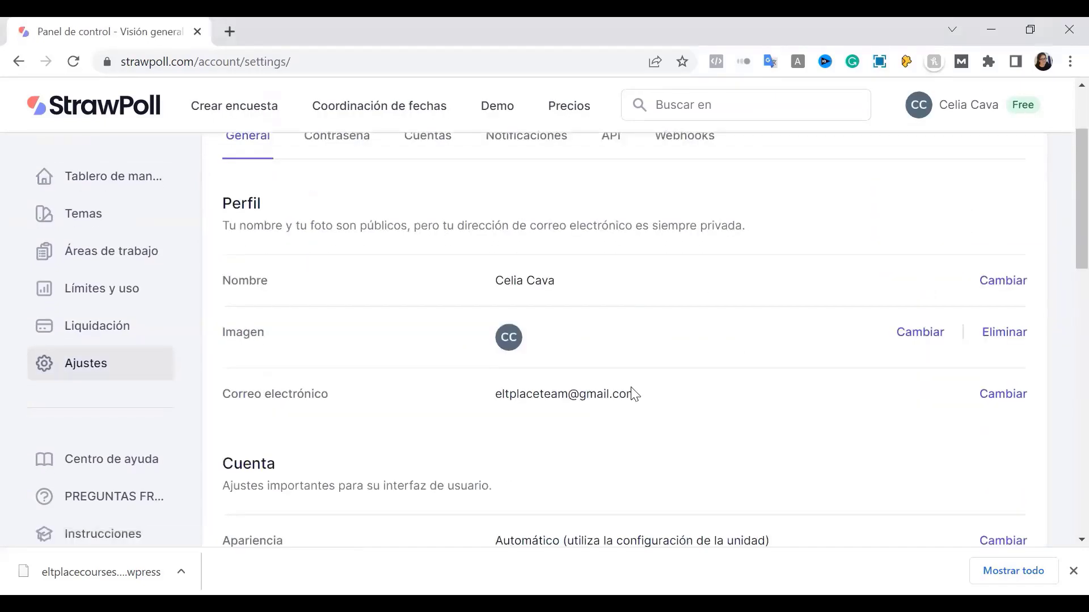
pyautogui.scroll(-3, 606, 416)
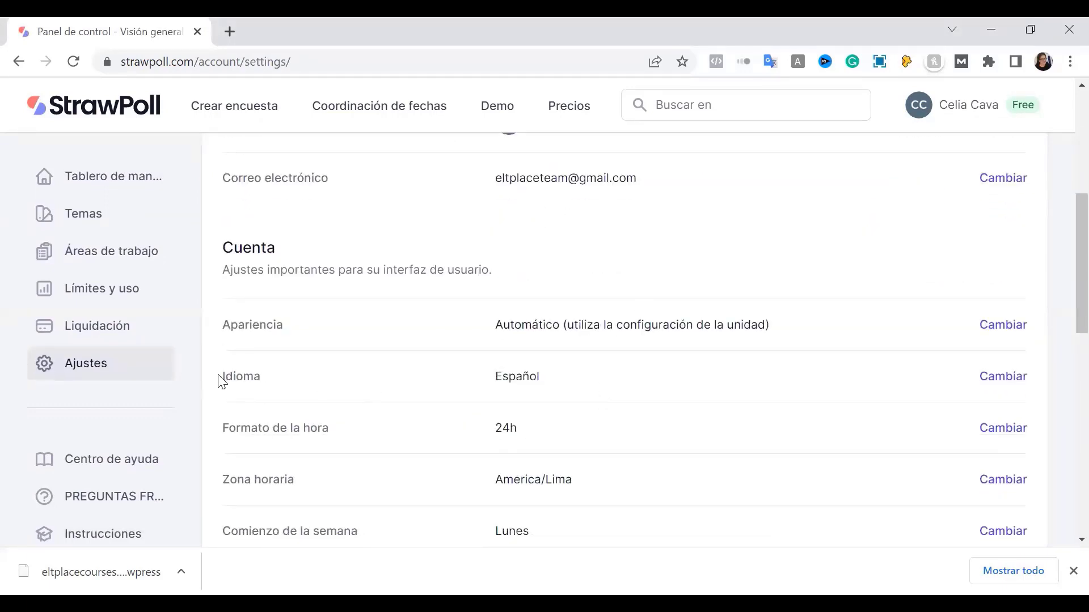
pyautogui.moveTo(221, 381); pyautogui.dragTo(561, 384)
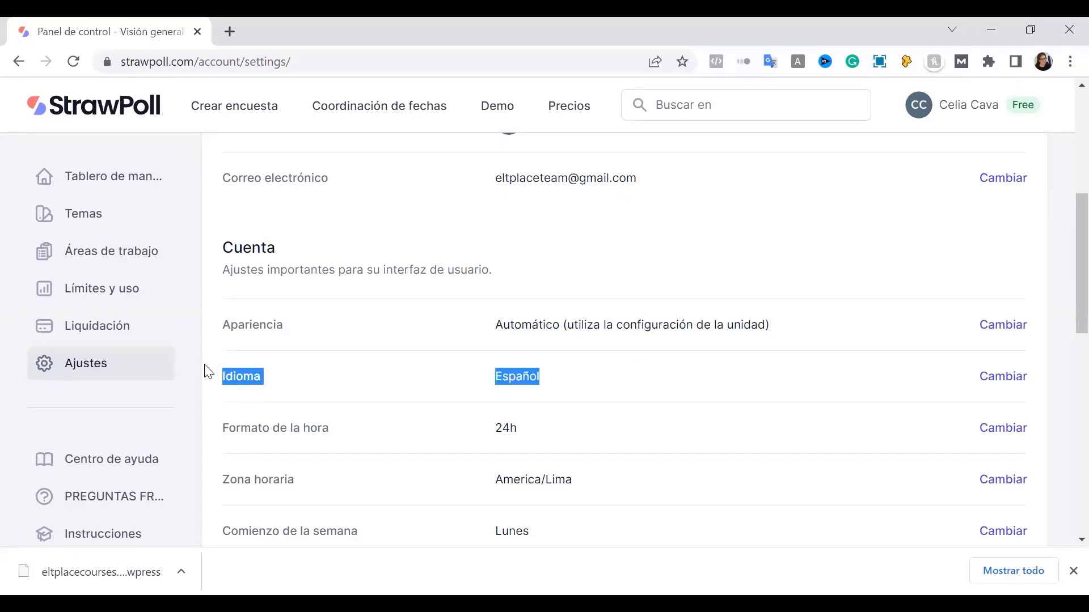
pyautogui.scroll(-3, 786, 397)
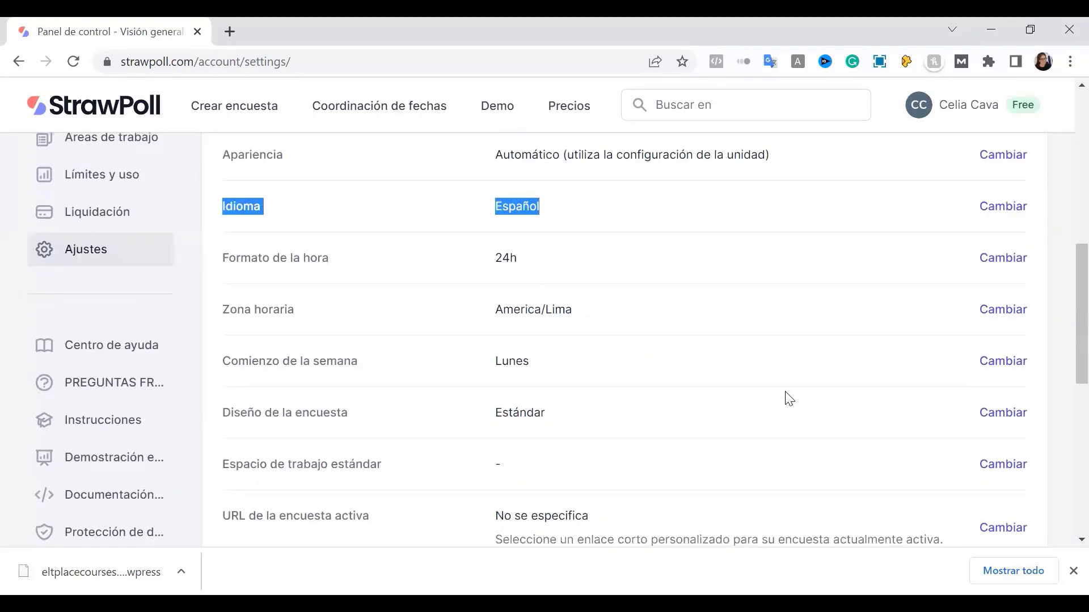
pyautogui.scroll(-5, 786, 397)
pyautogui.scroll(4, 785, 397)
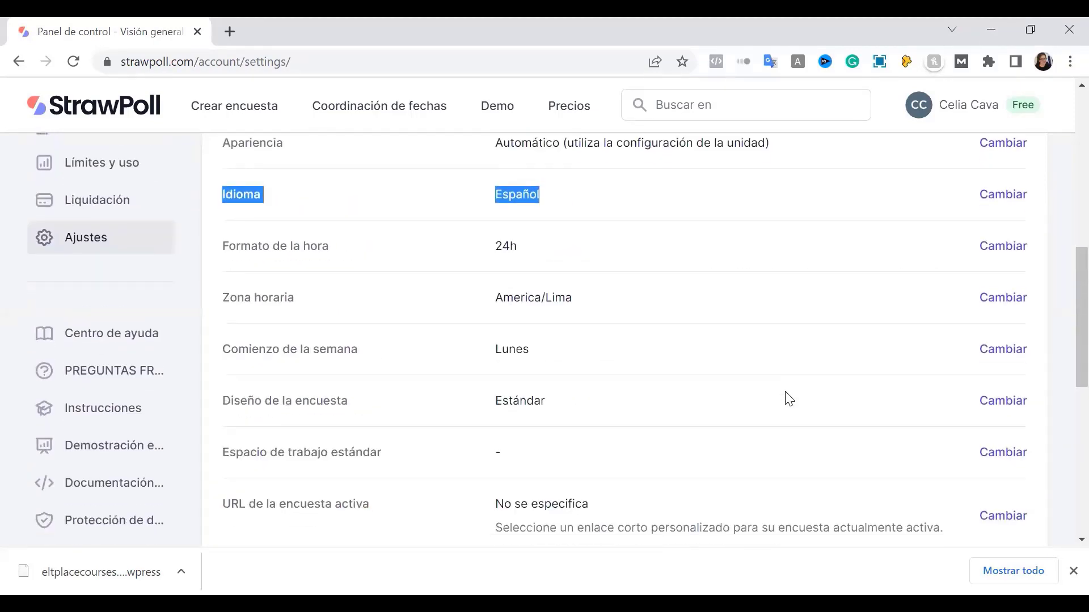
pyautogui.scroll(-4, 399, 405)
pyautogui.scroll(2, 512, 408)
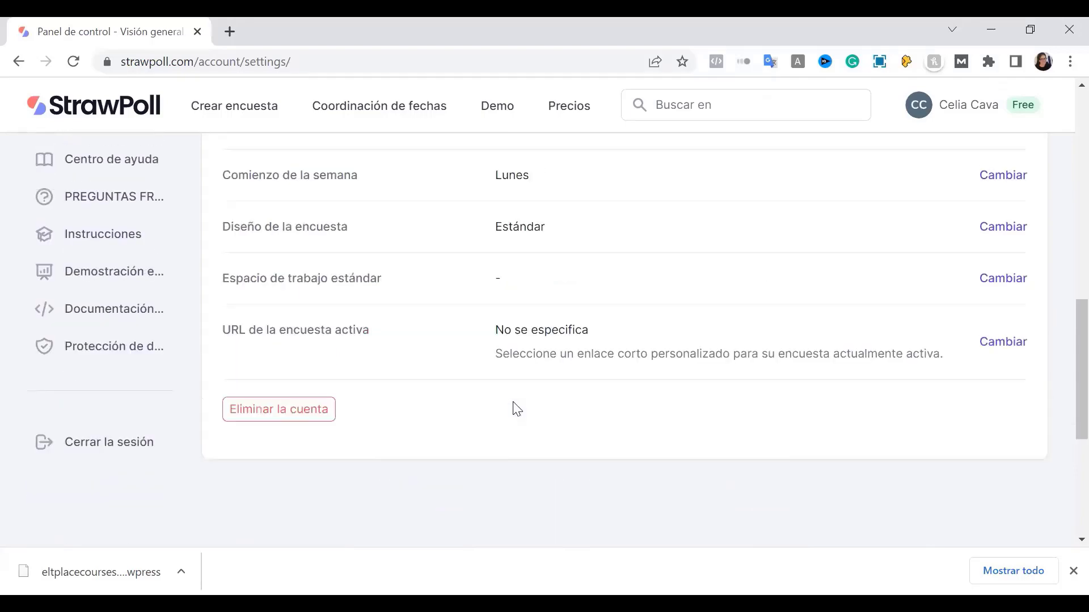
pyautogui.scroll(10, 461, 408)
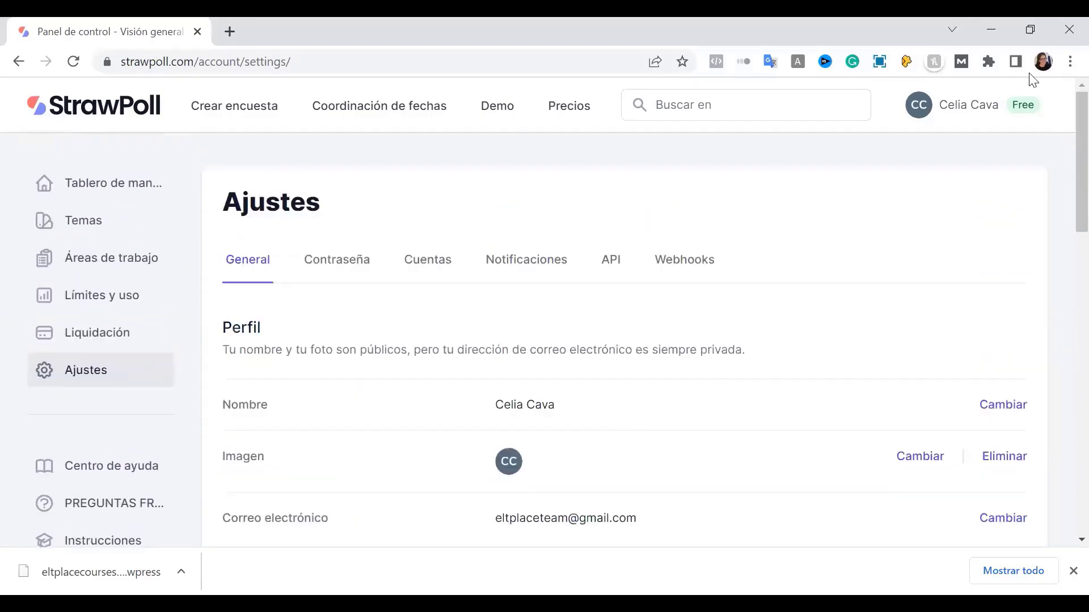
# Return to the Dashboard and start a new poll with Crear encuesta
pyautogui.click(100, 110)
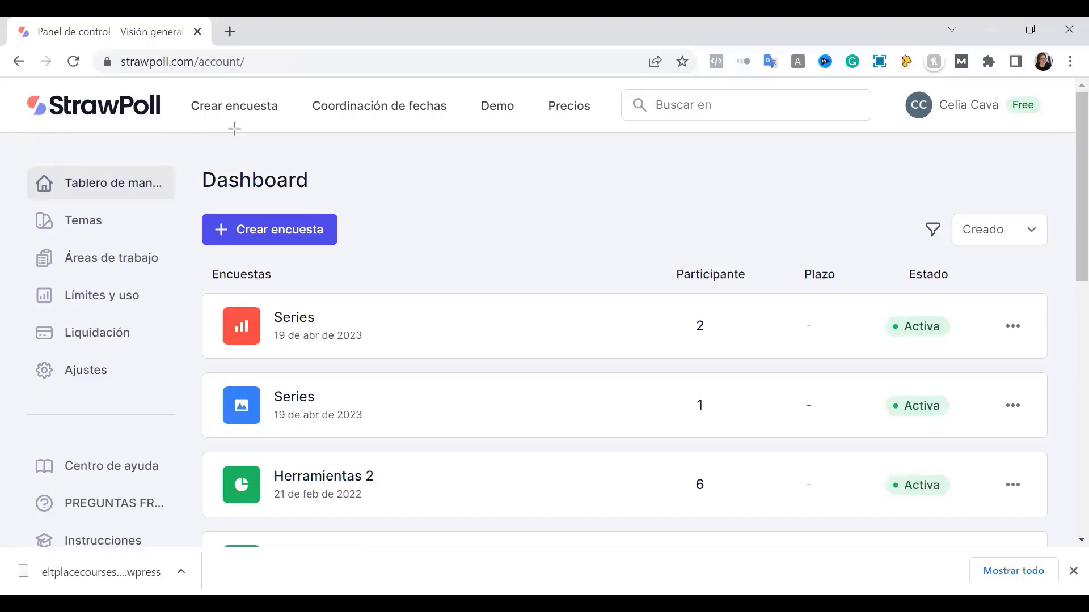
pyautogui.moveTo(175, 86); pyautogui.dragTo(323, 128)
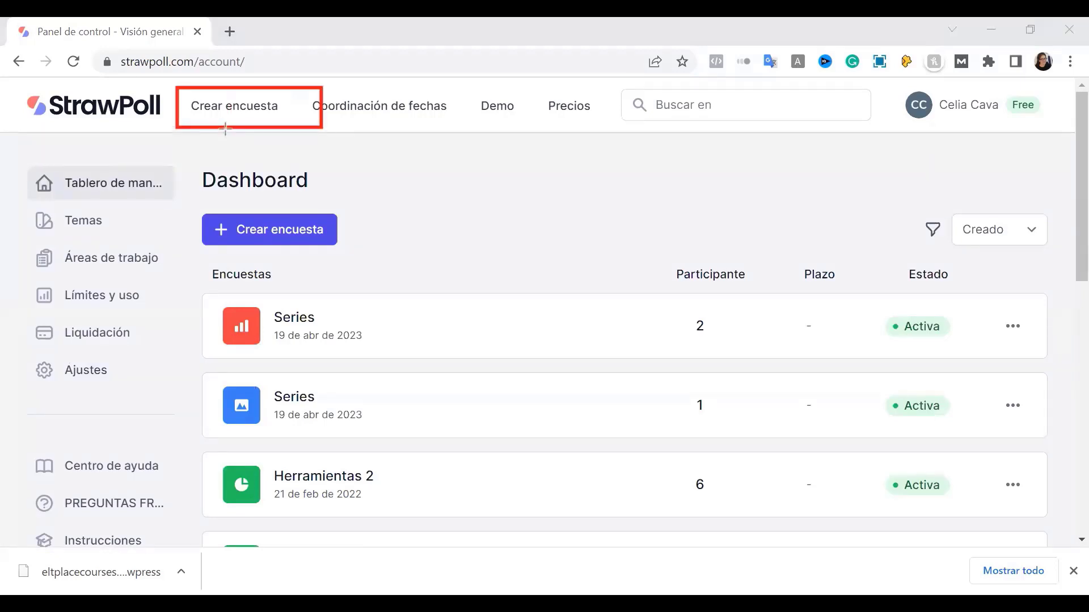
pyautogui.click(235, 121)
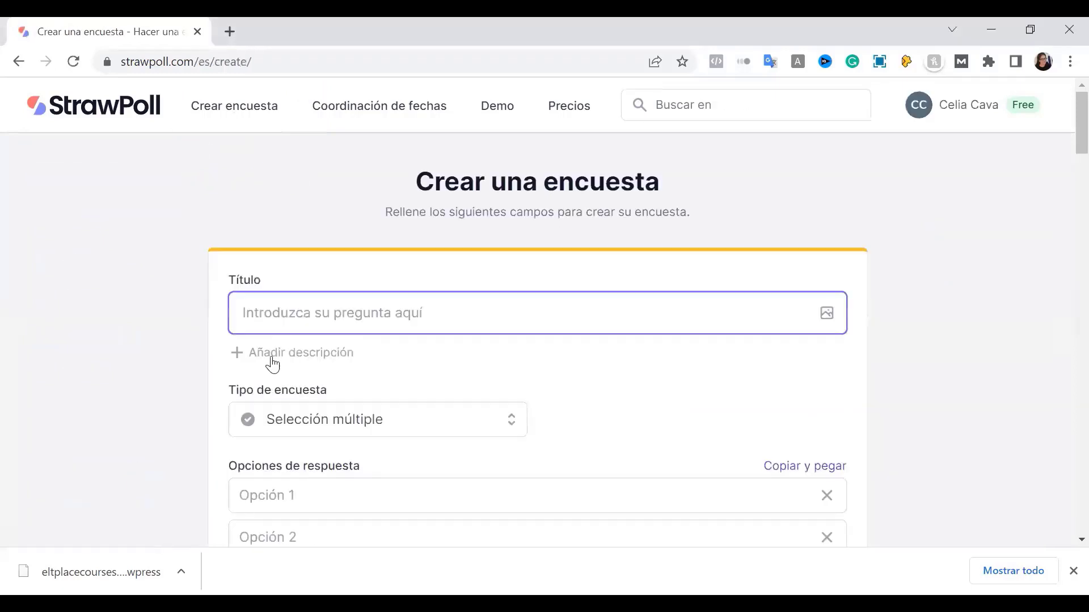
pyautogui.scroll(-5, 272, 363)
pyautogui.scroll(-3, 273, 365)
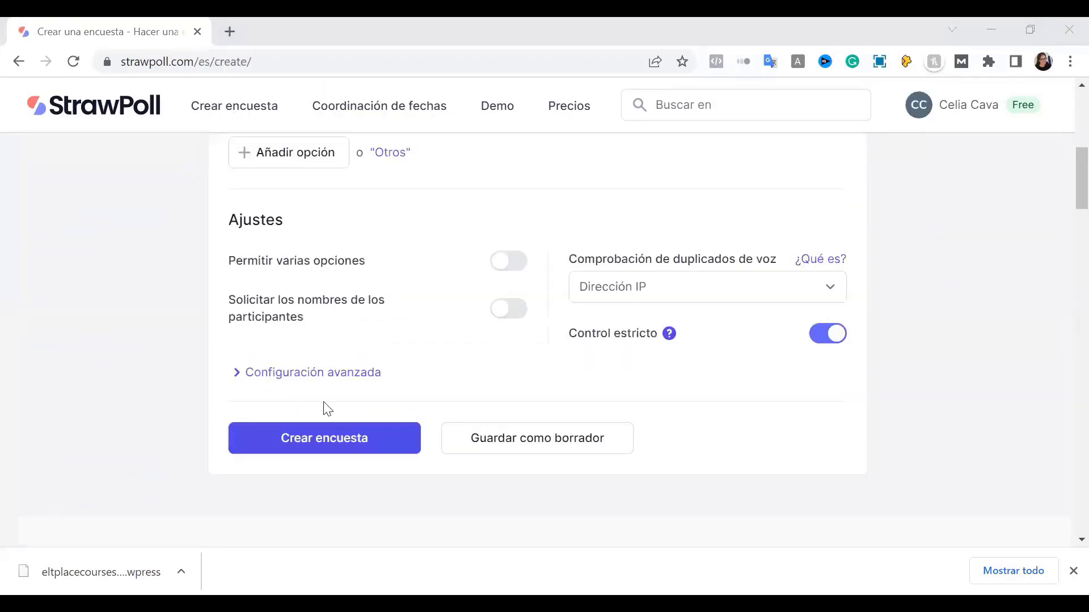
pyautogui.scroll(1, 326, 408)
pyautogui.scroll(6, 346, 439)
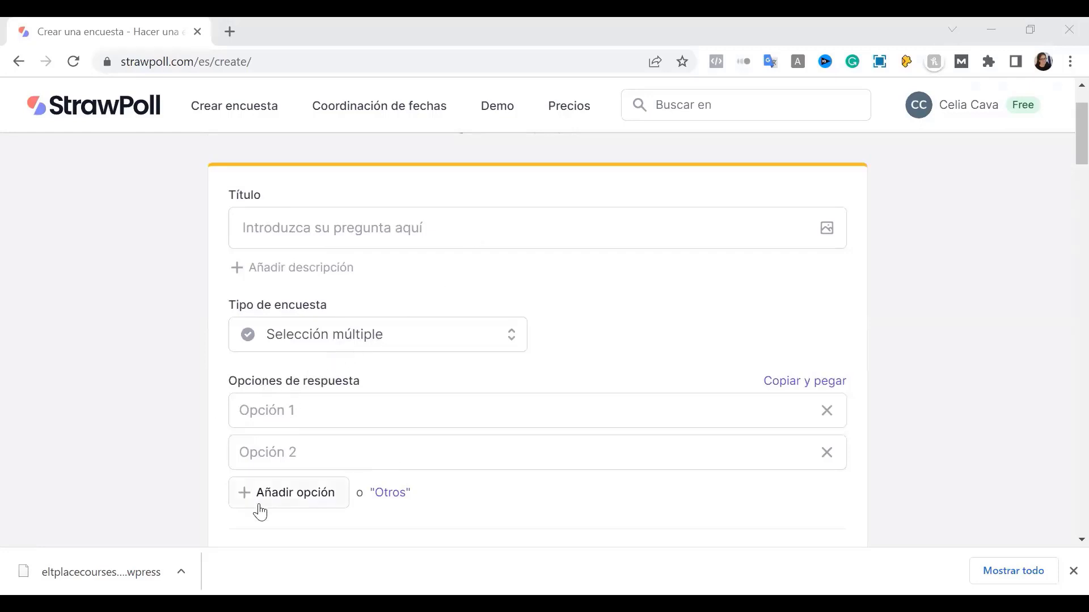
pyautogui.click(307, 339)
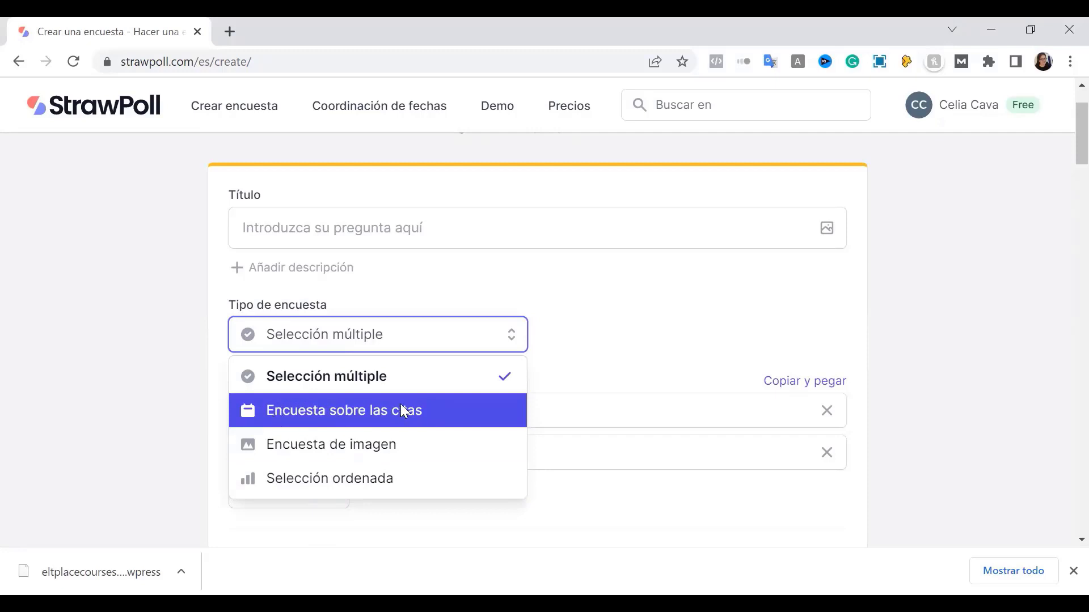
pyautogui.click(146, 377)
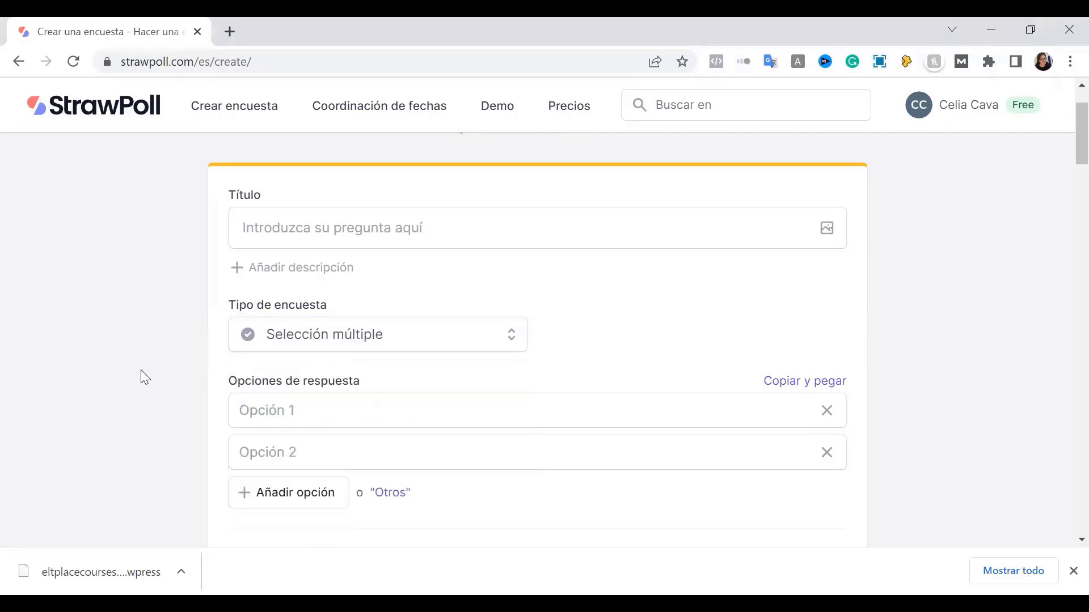
# Enter the title '¿Cuál es tu pelicula favorita?', correcting the typos along the way
pyautogui.click(398, 224)
pyautogui.write('¿Cu')
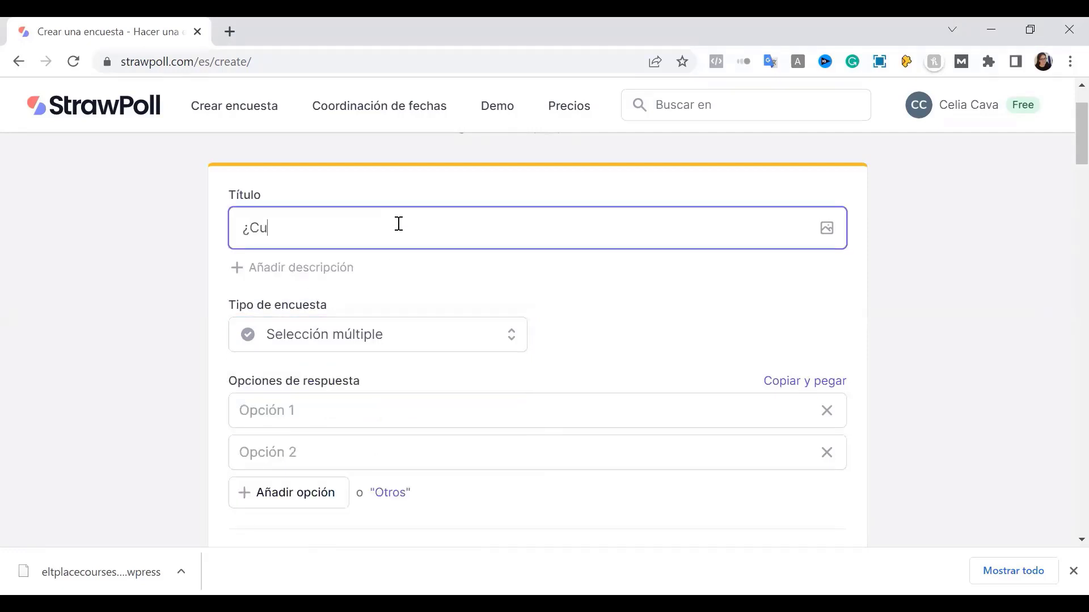
pyautogui.write('ál es tu pelicula gan')
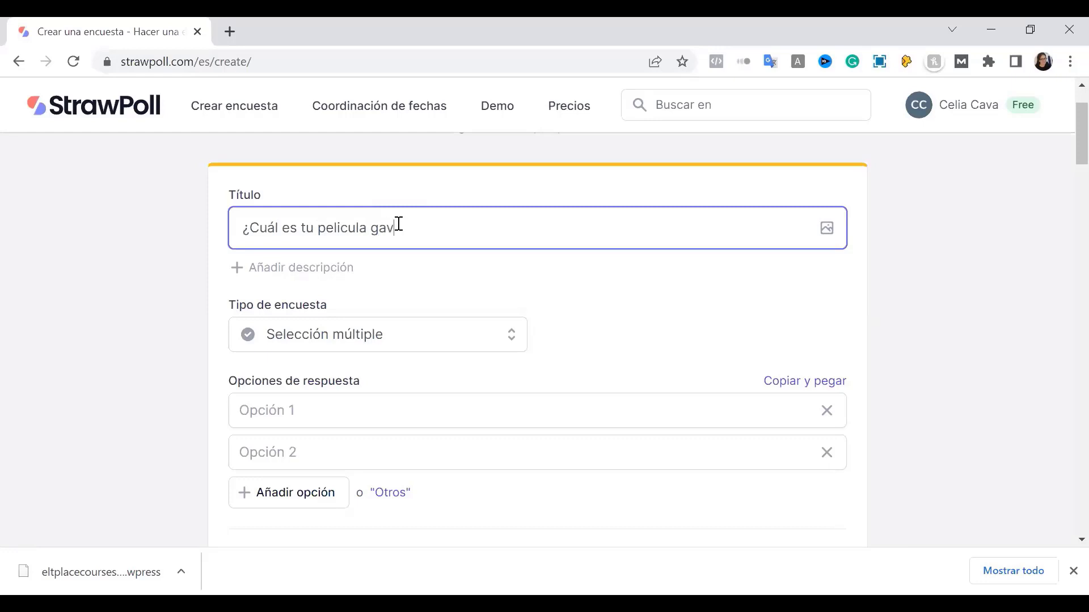
pyautogui.press('BackSpace')
pyautogui.press('BackSpace')
pyautogui.press('BackSpace')
pyautogui.write('favorita?')
pyautogui.click(899, 285)
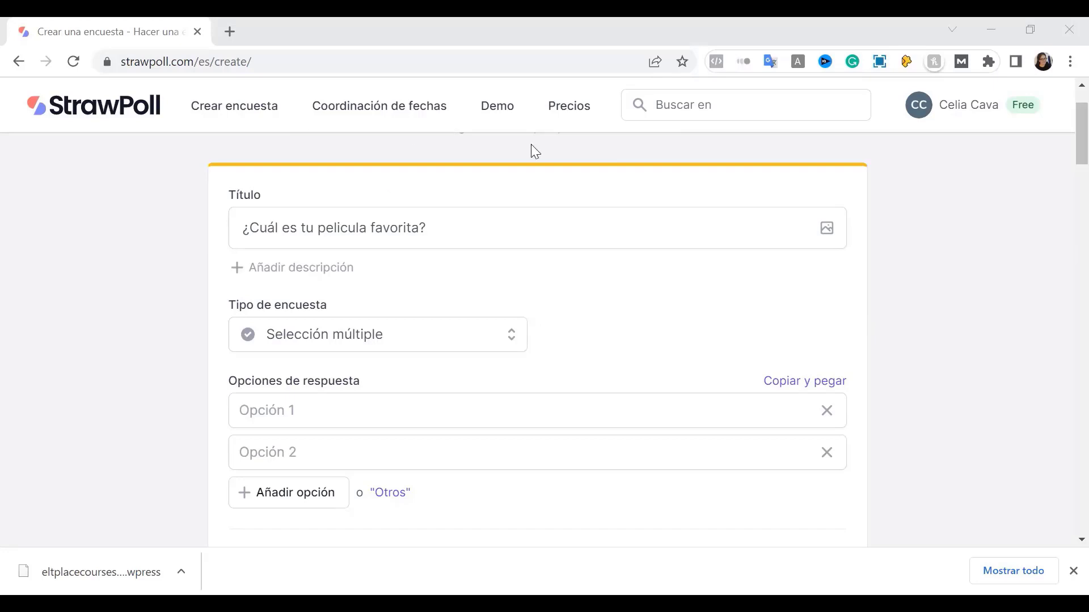
# Fill in the answer options 'El Rey León', 'Mario B' and 'Spiderman'
pyautogui.click(280, 409)
pyautogui.write('El ')
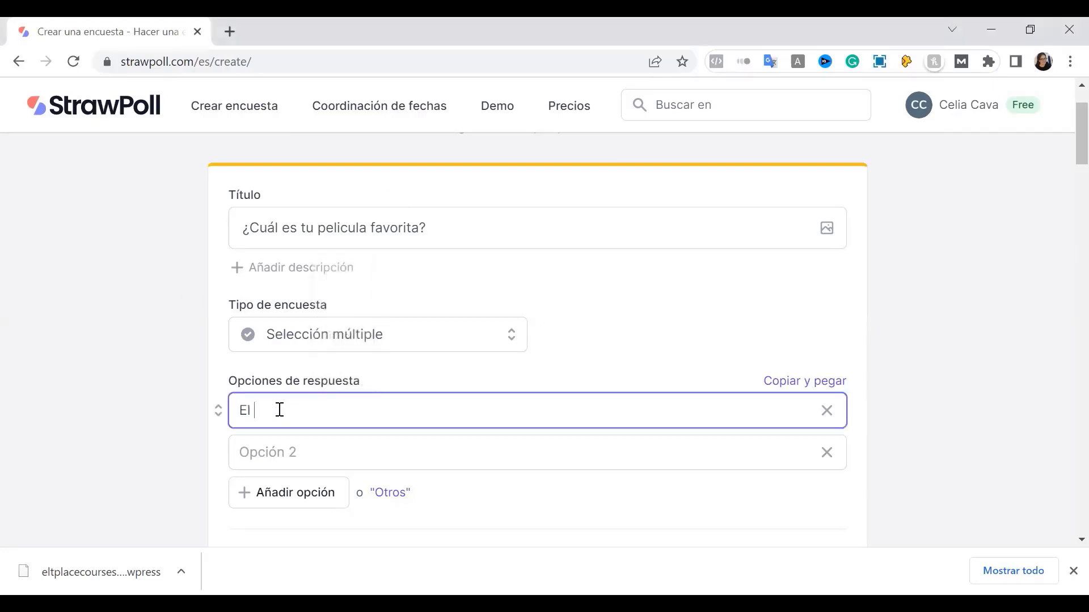
pyautogui.write('Rey León')
pyautogui.click(284, 436)
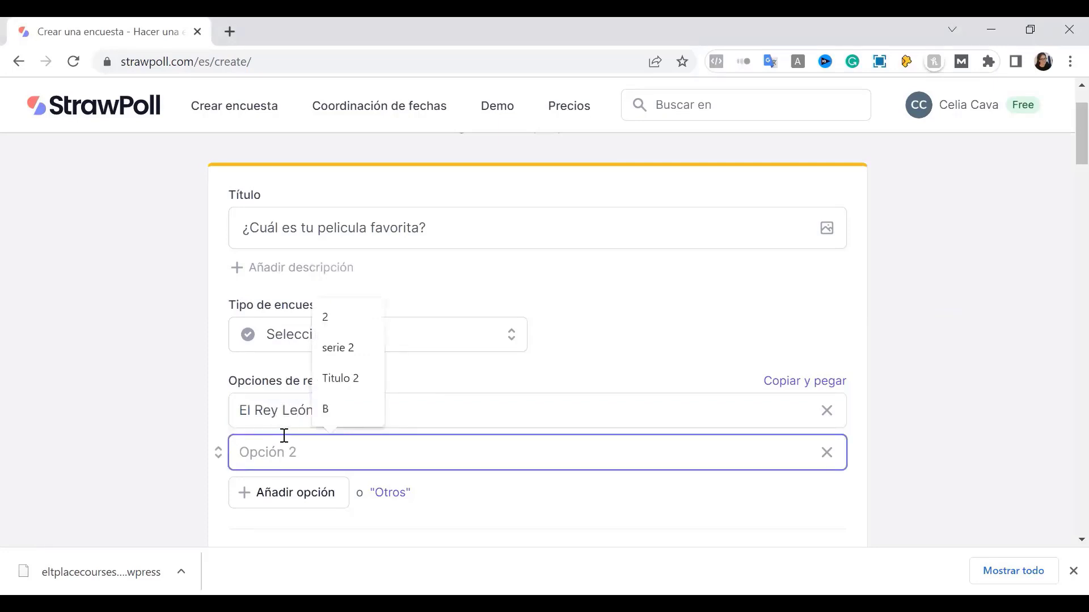
pyautogui.write('Mario')
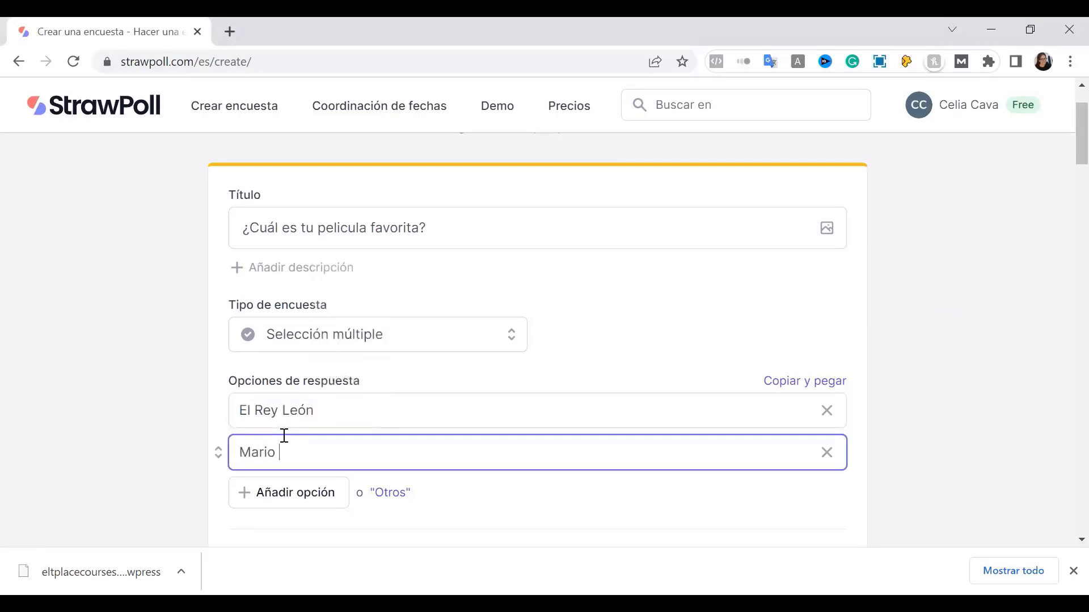
pyautogui.write(' B')
pyautogui.click(289, 493)
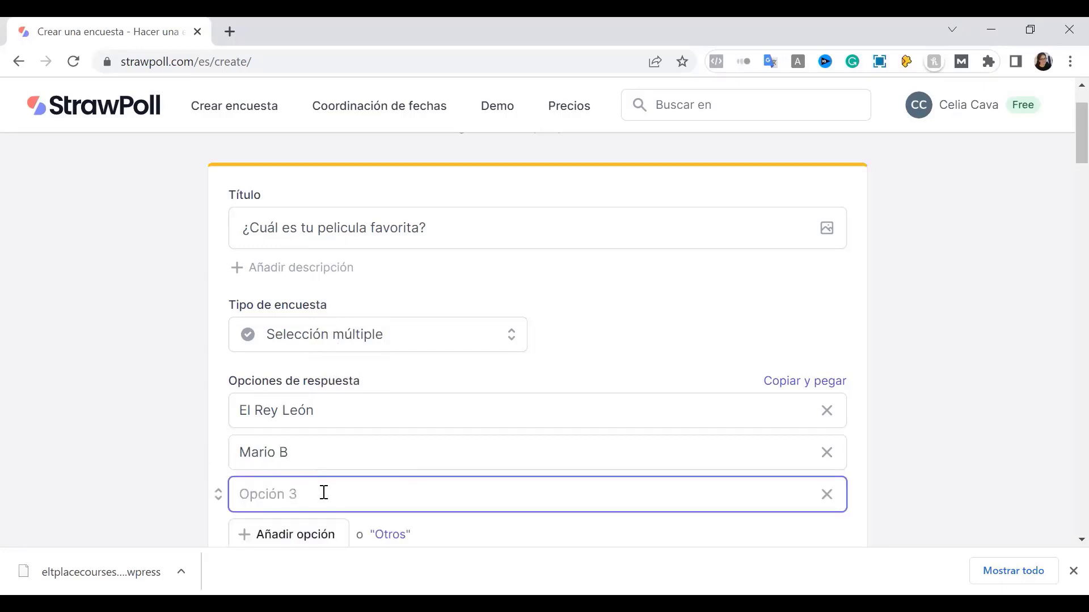
pyautogui.write('Spiderman')
pyautogui.click(945, 405)
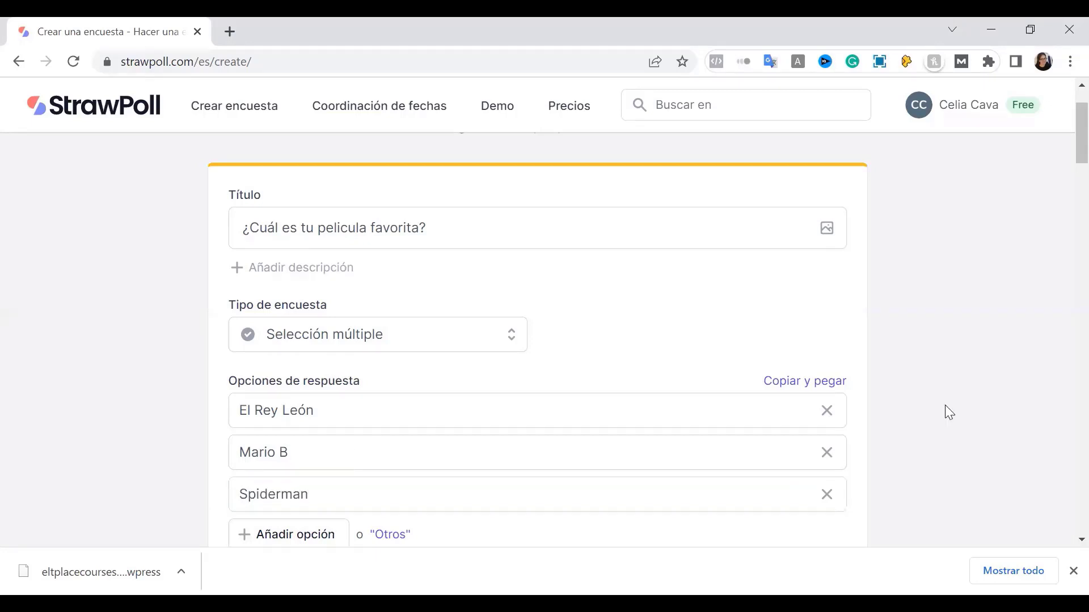
# Add an 'Otros' write-in answer option
pyautogui.scroll(-2, 945, 404)
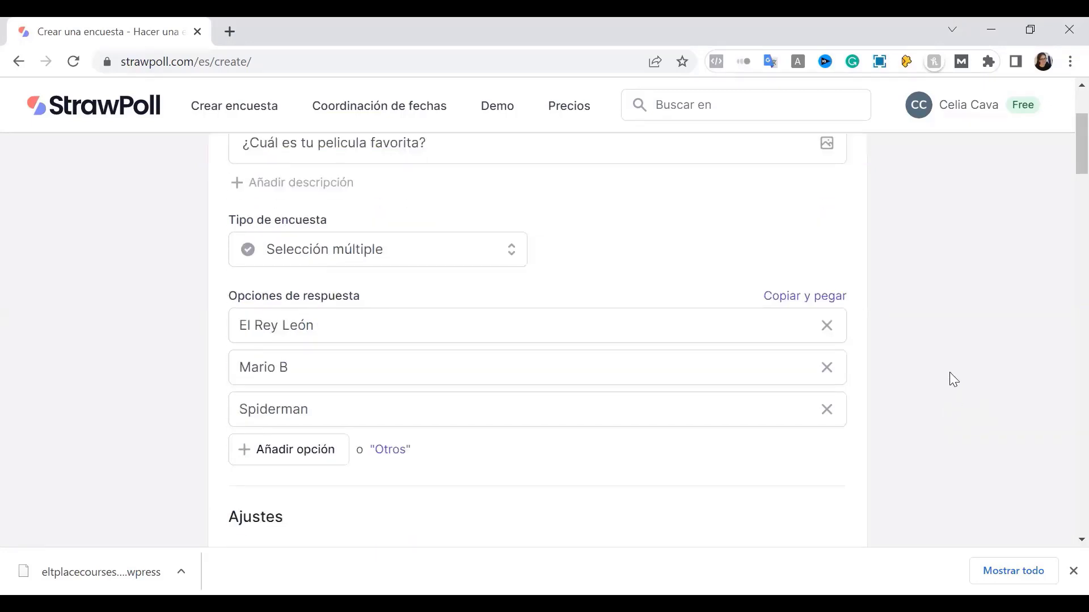
pyautogui.scroll(-2, 951, 379)
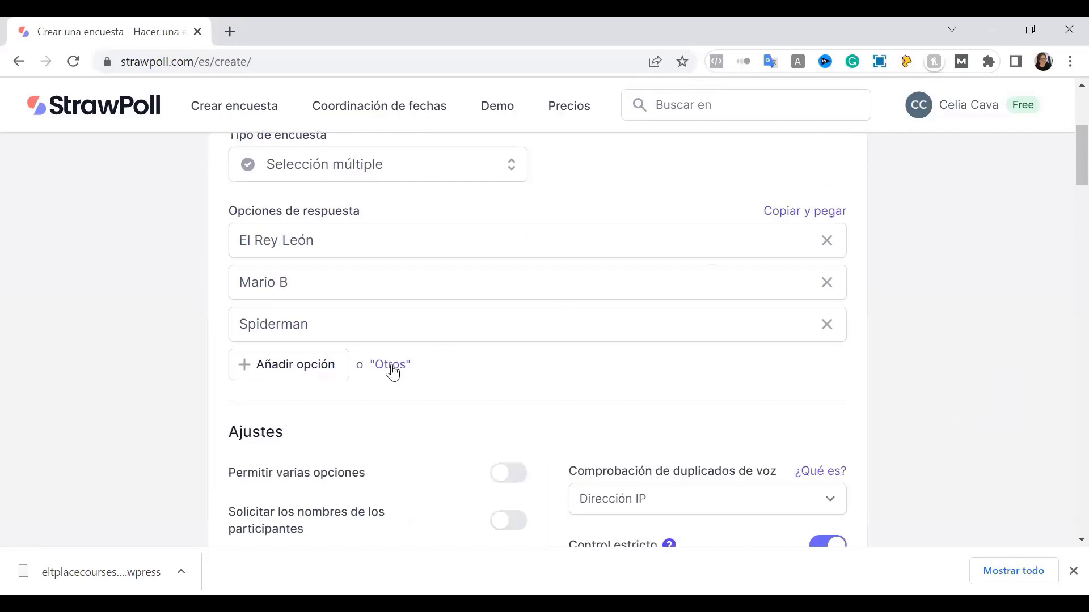
pyautogui.click(391, 368)
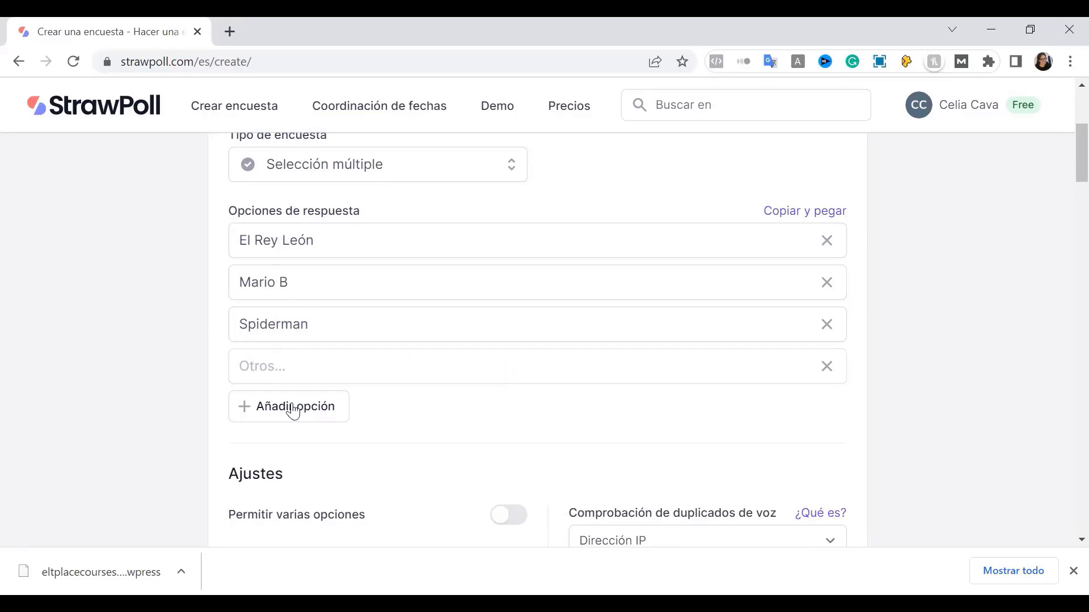
pyautogui.scroll(3, 214, 381)
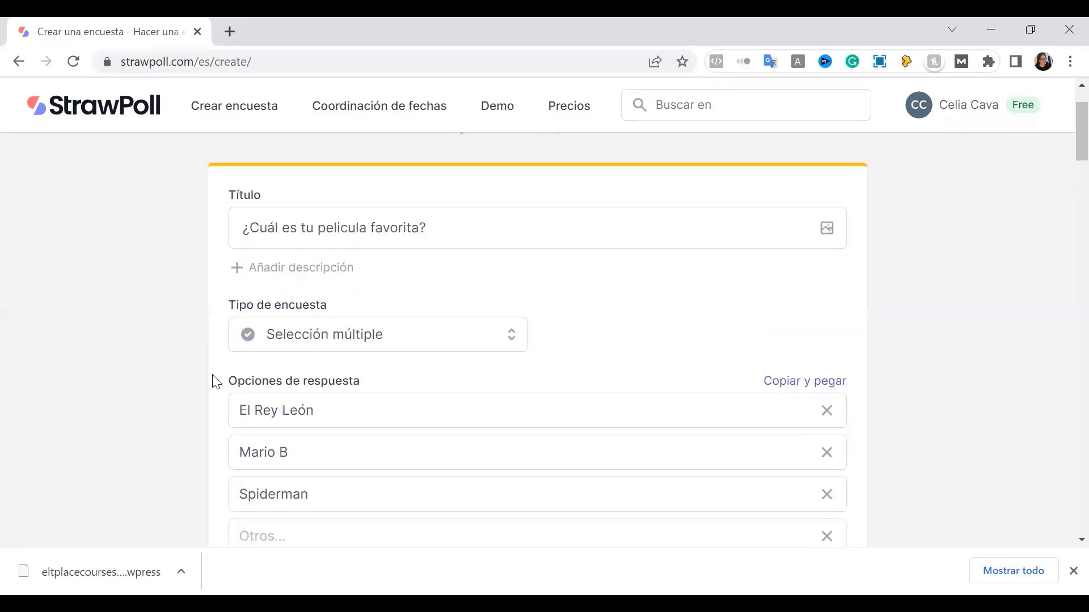
pyautogui.scroll(-3, 214, 381)
pyautogui.scroll(-5, 214, 381)
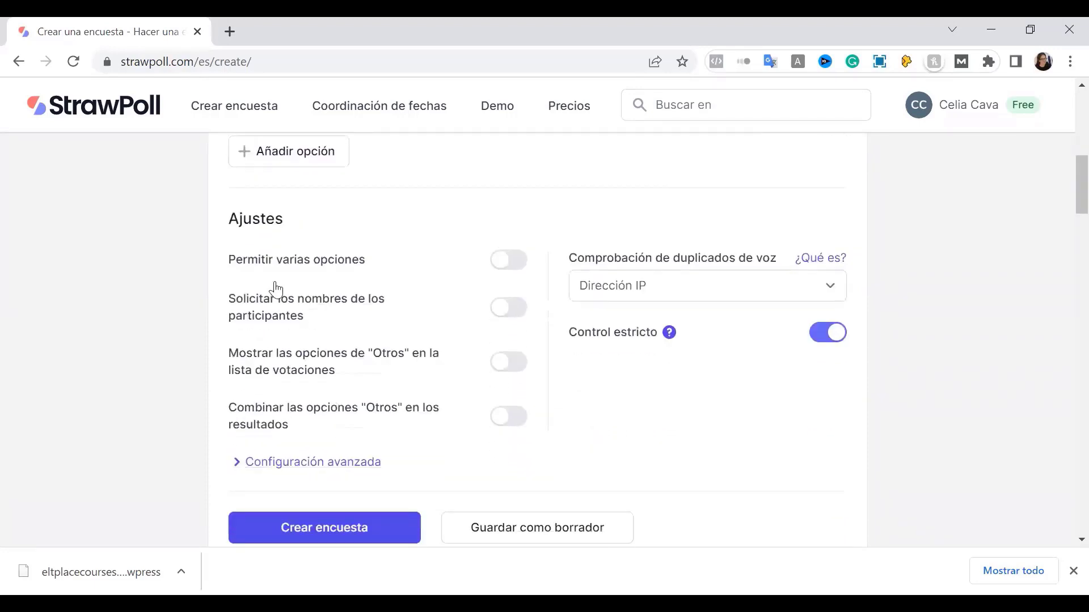
# Set 'Comprobación de duplicados de voz' to Ninguno
pyautogui.moveTo(193, 190); pyautogui.dragTo(936, 493)
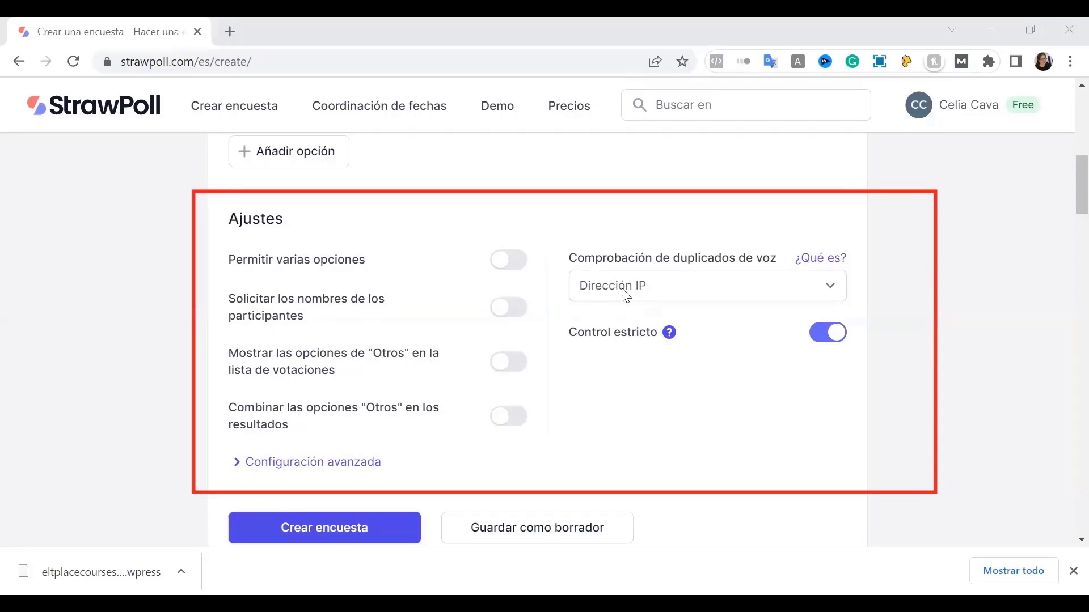
pyautogui.click(625, 293)
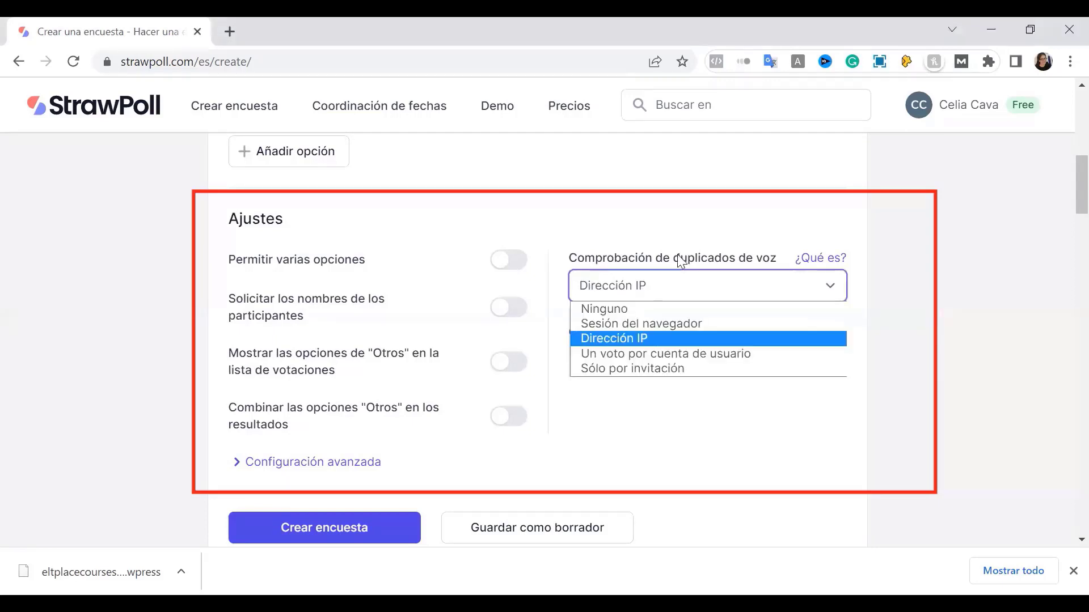
pyautogui.click(633, 310)
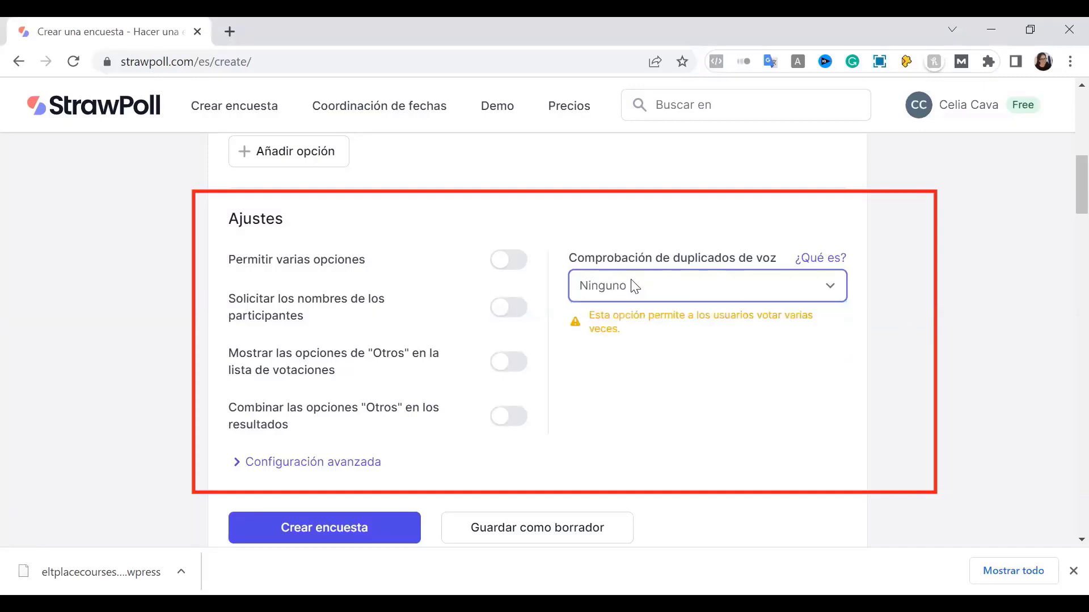
pyautogui.click(634, 286)
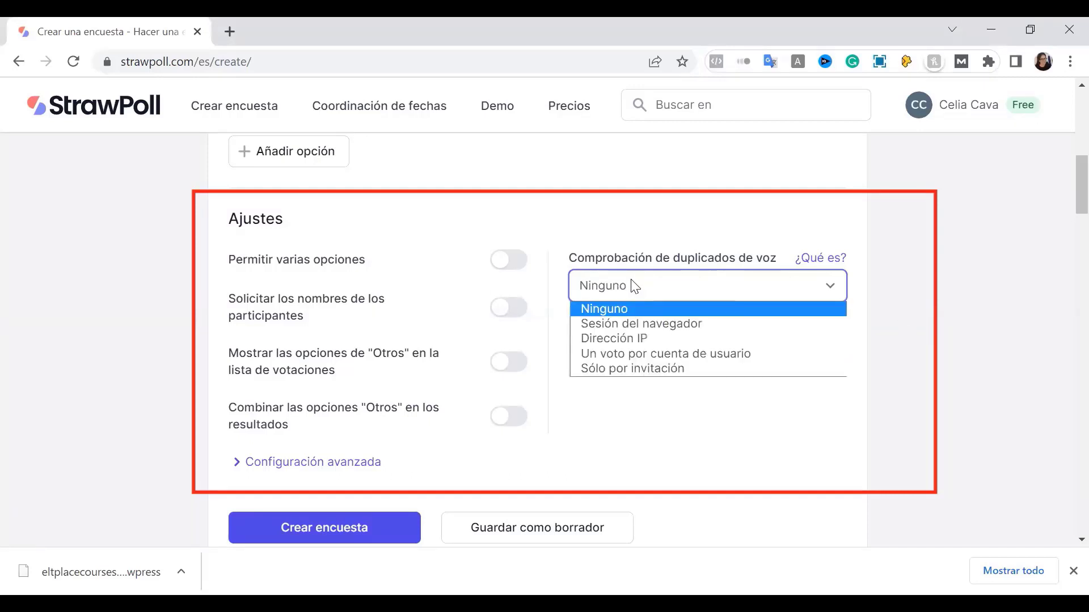
pyautogui.click(718, 285)
pyautogui.click(718, 286)
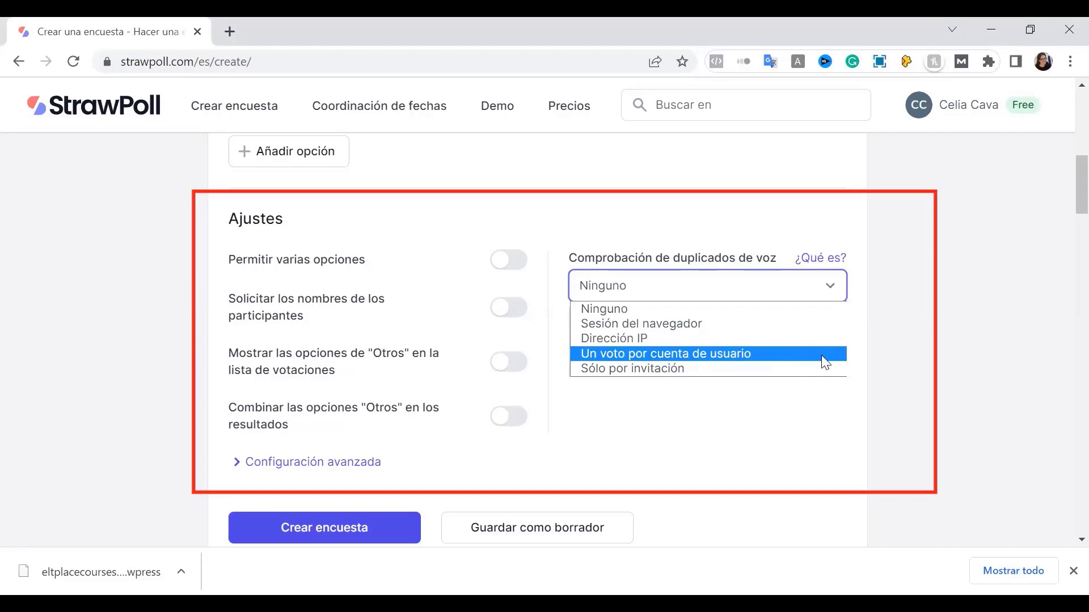
pyautogui.click(656, 401)
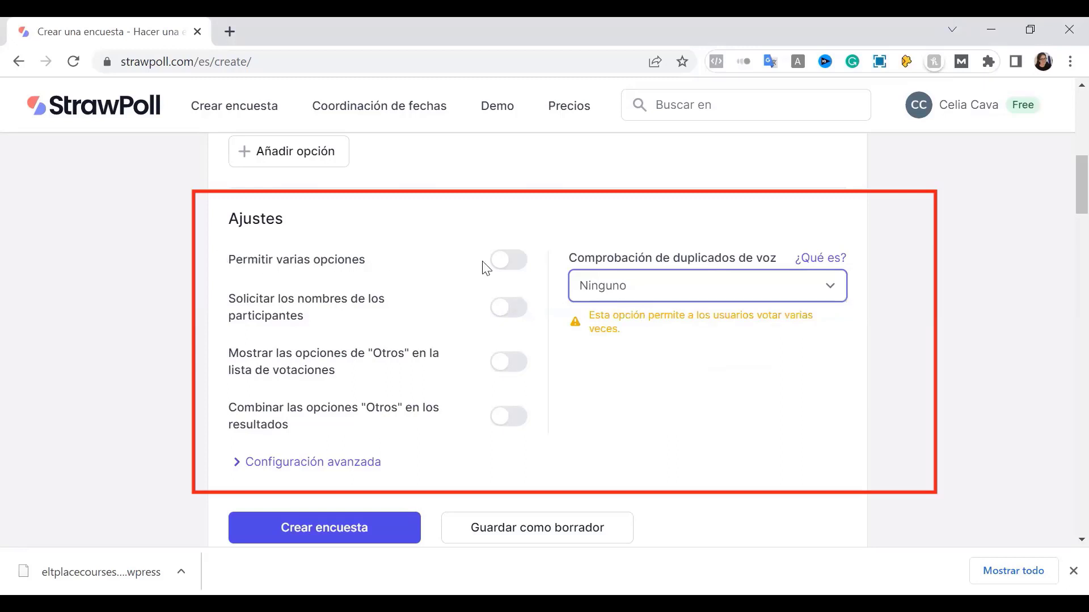
# Briefly enable 'Permitir varias opciones', then switch it back off
pyautogui.click(510, 262)
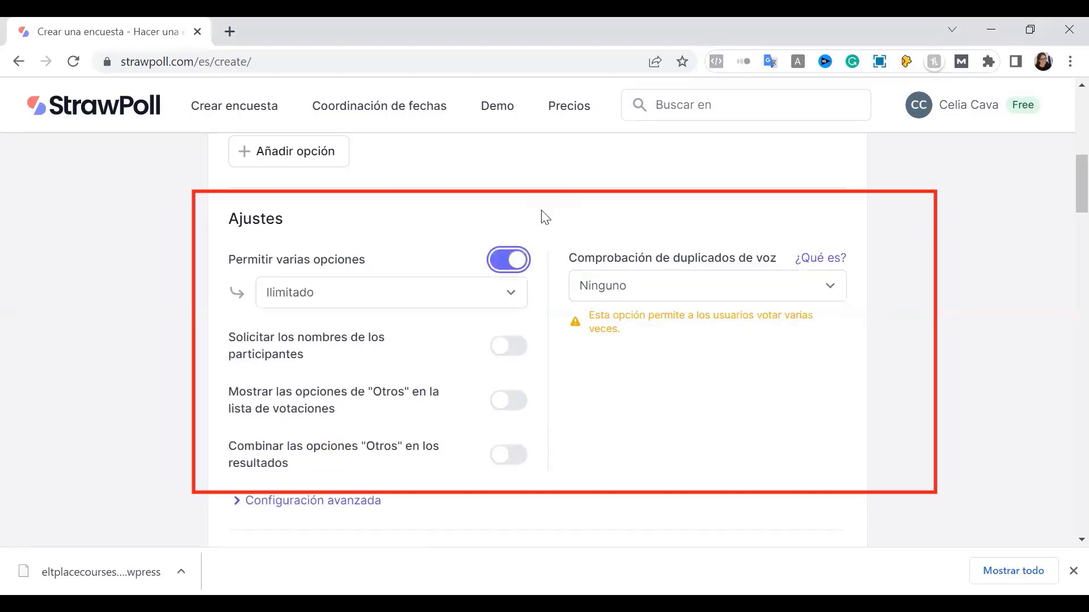
pyautogui.scroll(6, 540, 438)
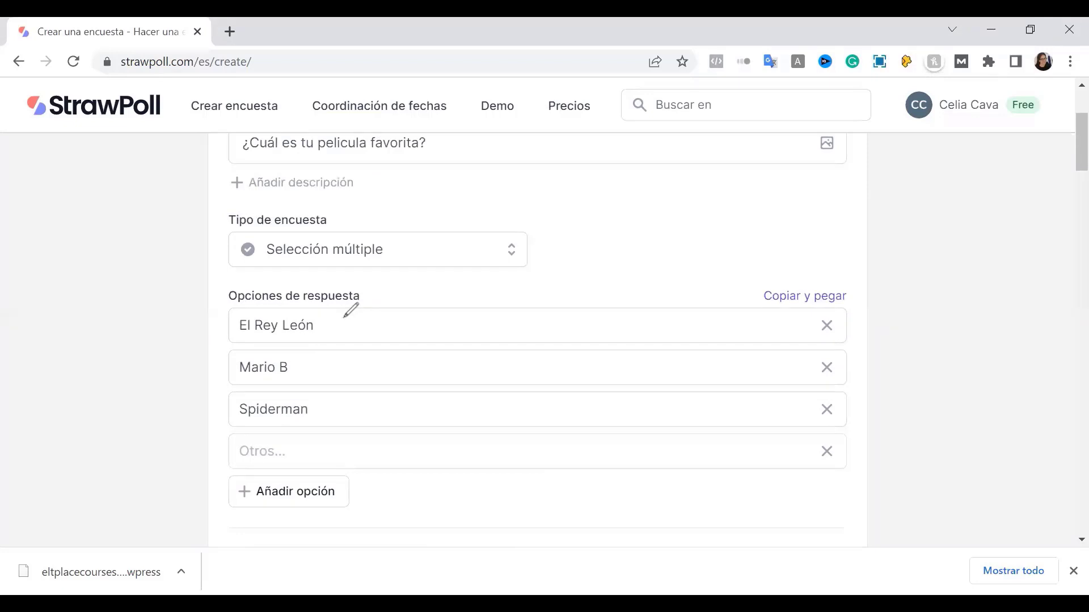
pyautogui.moveTo(353, 300); pyautogui.dragTo(343, 332)
pyautogui.moveTo(344, 351)
pyautogui.mouseDown()
pyautogui.moveTo(351, 366)
pyautogui.moveTo(358, 350)
pyautogui.mouseUp()
pyautogui.moveTo(347, 404); pyautogui.dragTo(379, 372)
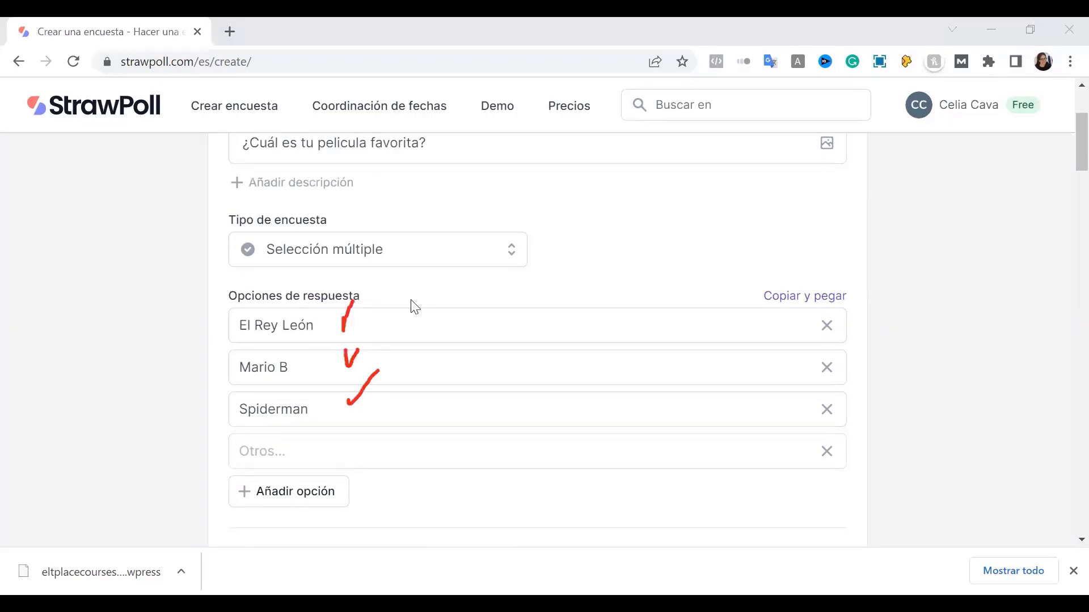
pyautogui.scroll(-5, 461, 352)
pyautogui.press('space')
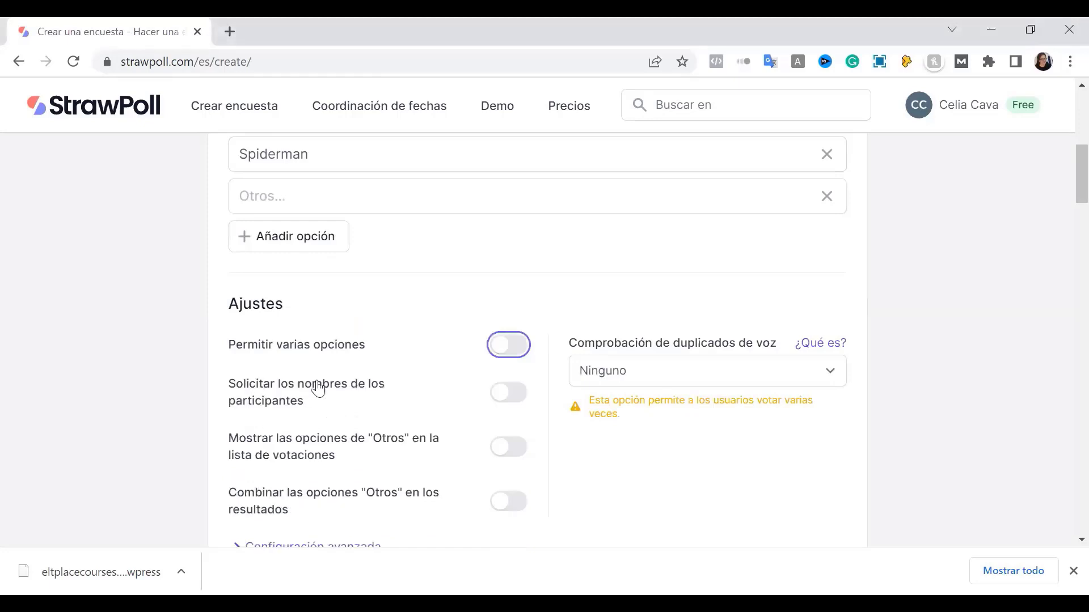
pyautogui.scroll(3, 315, 384)
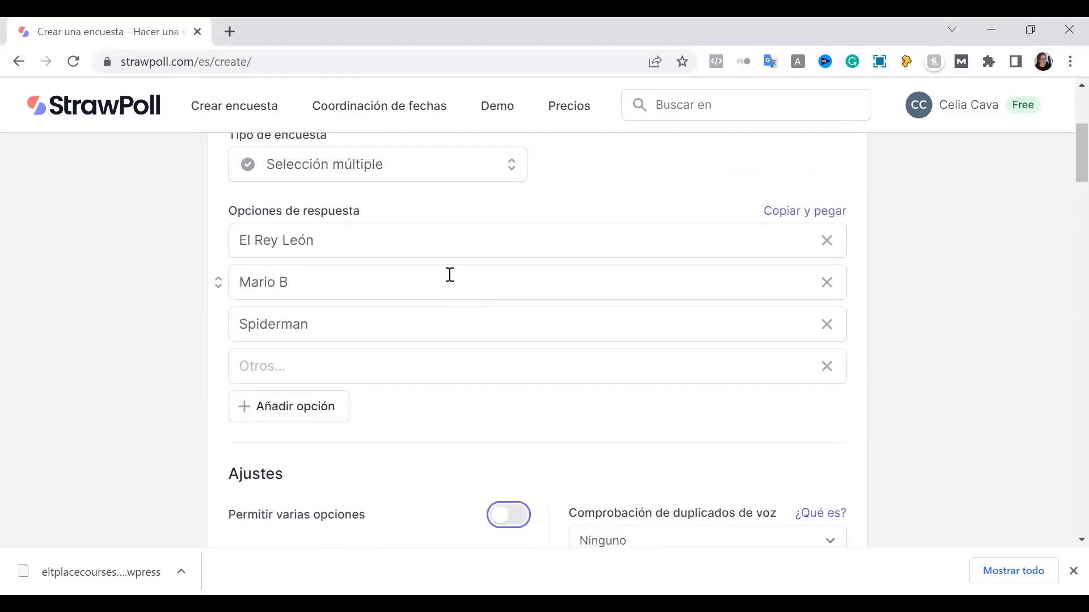
# Allow multiple answers per voter with an exact-number choice limit
pyautogui.scroll(-5, 448, 274)
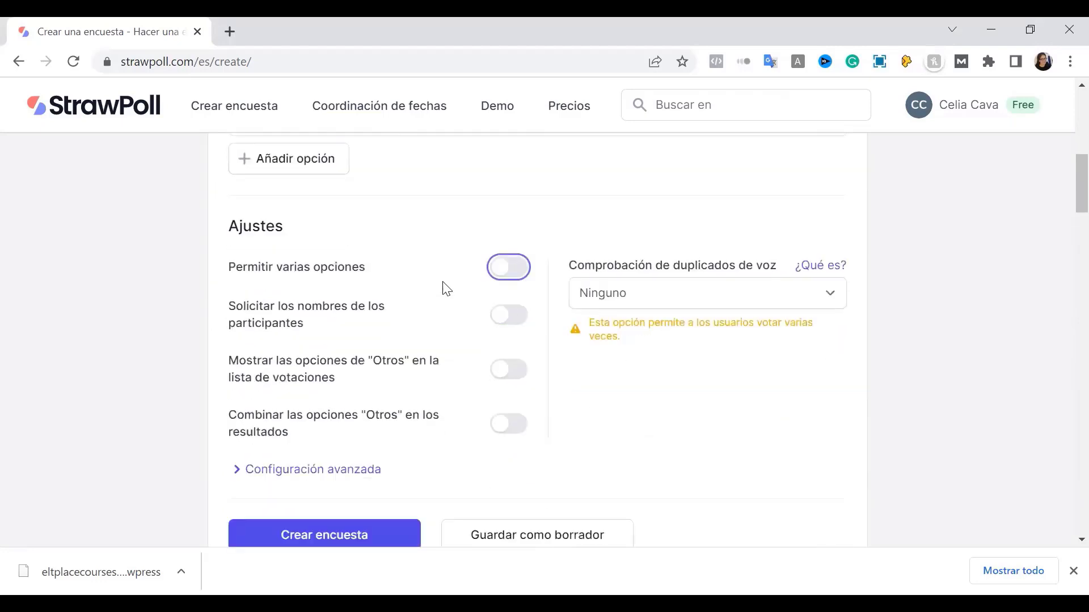
pyautogui.click(505, 260)
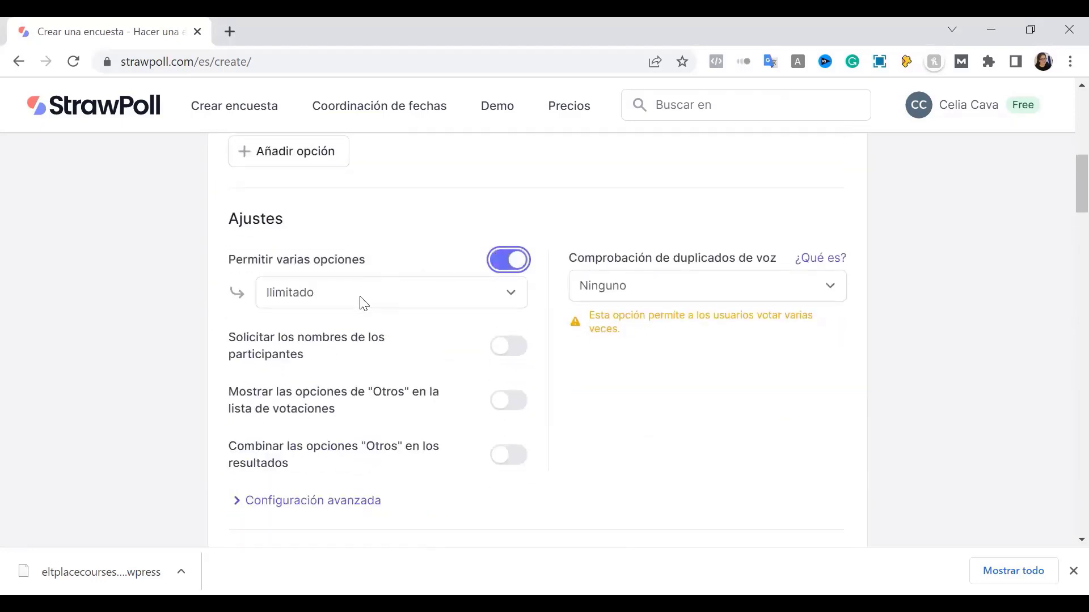
pyautogui.click(360, 301)
pyautogui.click(339, 328)
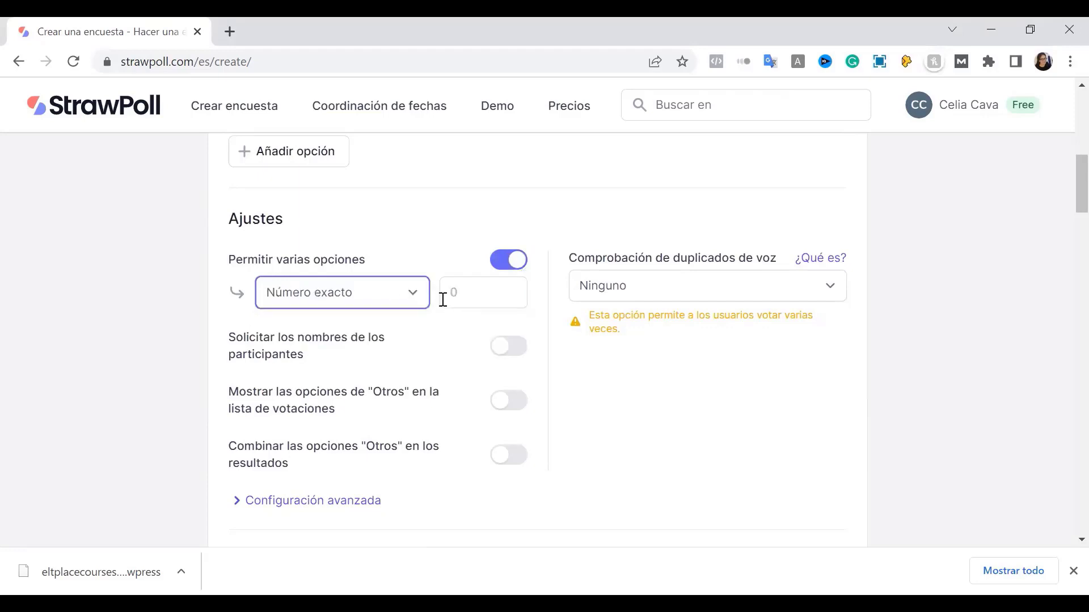
pyautogui.click(454, 290)
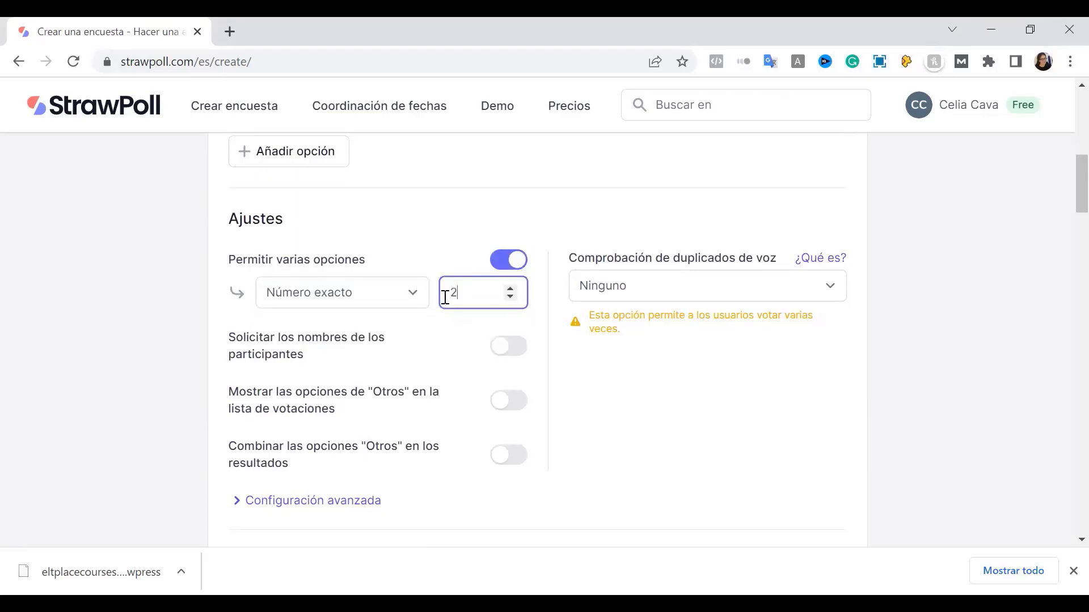
pyautogui.click(157, 353)
# Set the exact number of required choices to 3
pyautogui.scroll(6, 156, 353)
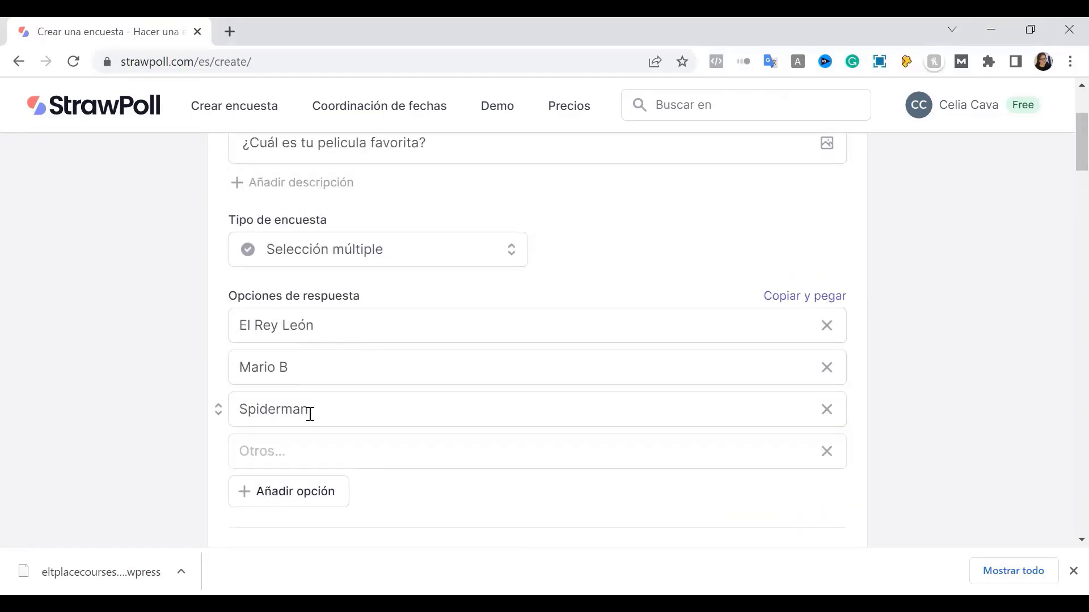
pyautogui.scroll(-2, 220, 401)
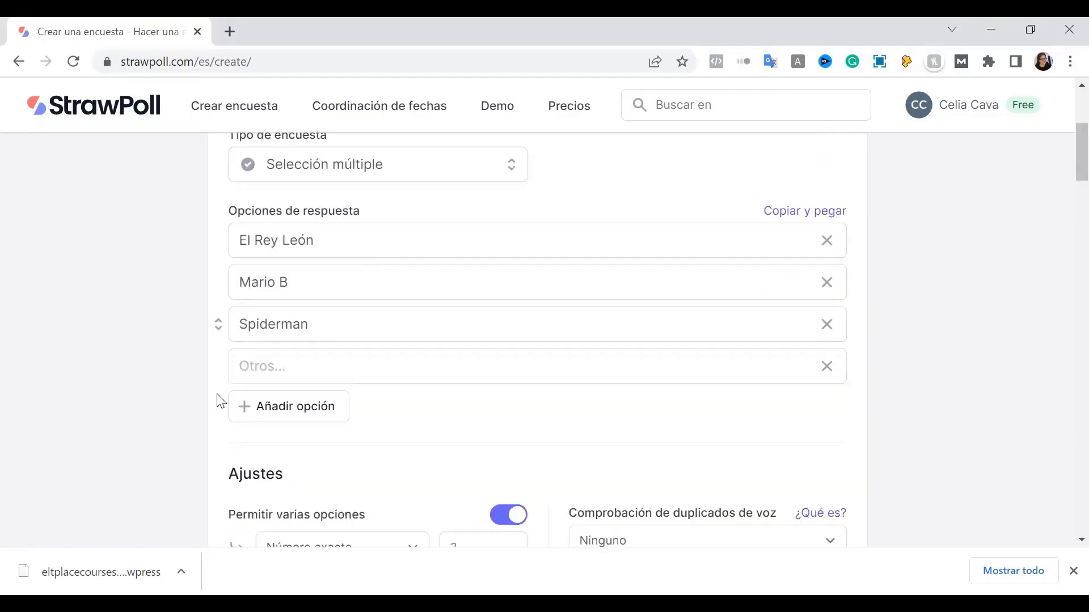
pyautogui.scroll(-5, 221, 400)
pyautogui.moveTo(479, 295); pyautogui.dragTo(435, 300)
pyautogui.write('3')
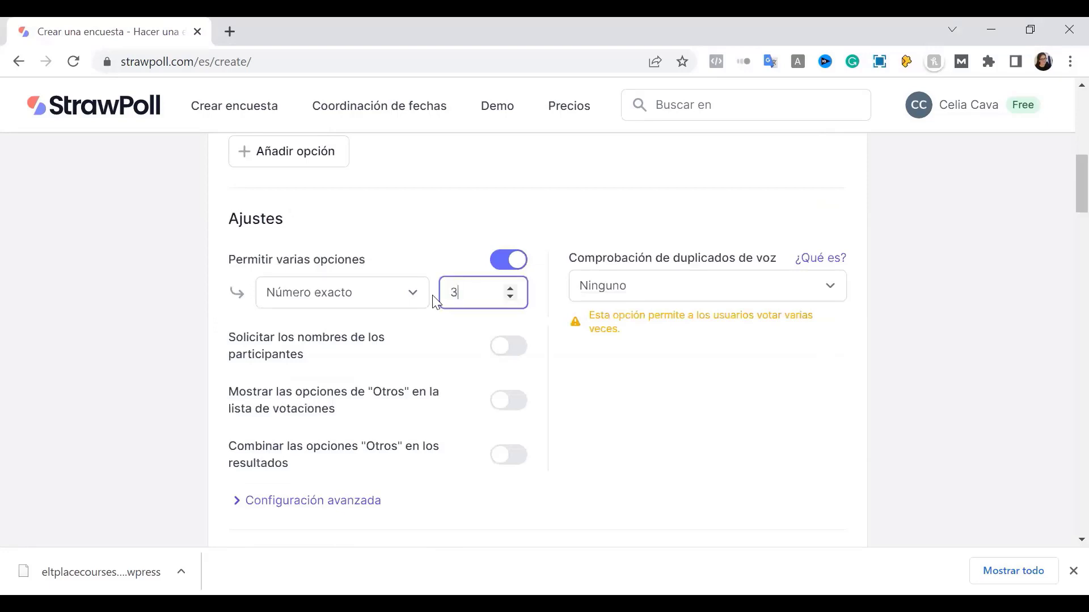
pyautogui.click(158, 325)
pyautogui.scroll(5, 170, 333)
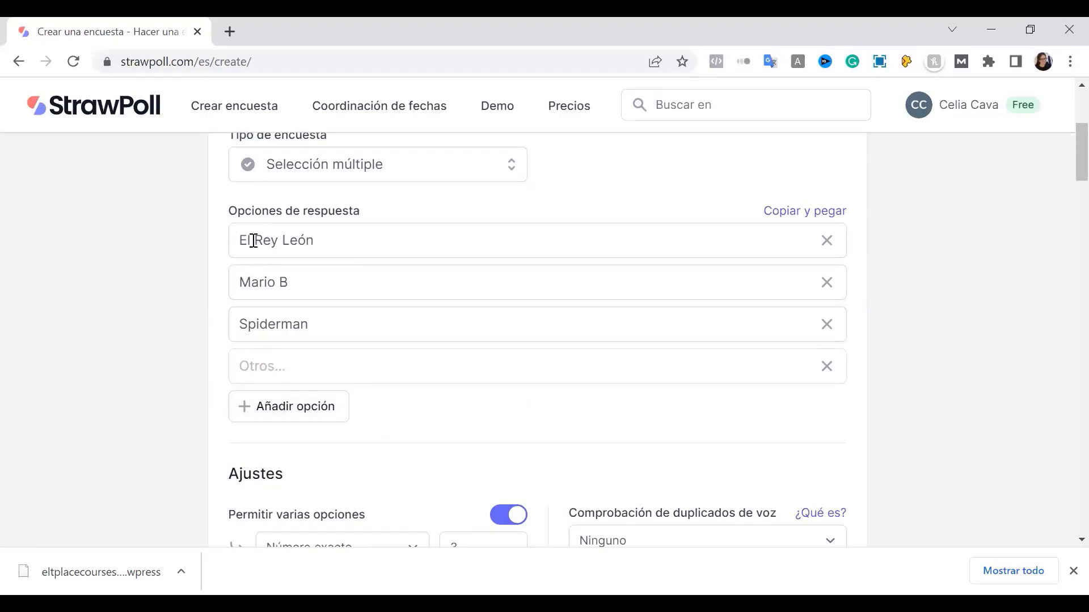
# Change the exact number of required choices from 3 to 2
pyautogui.moveTo(199, 321); pyautogui.dragTo(247, 340)
pyautogui.scroll(-6, 248, 341)
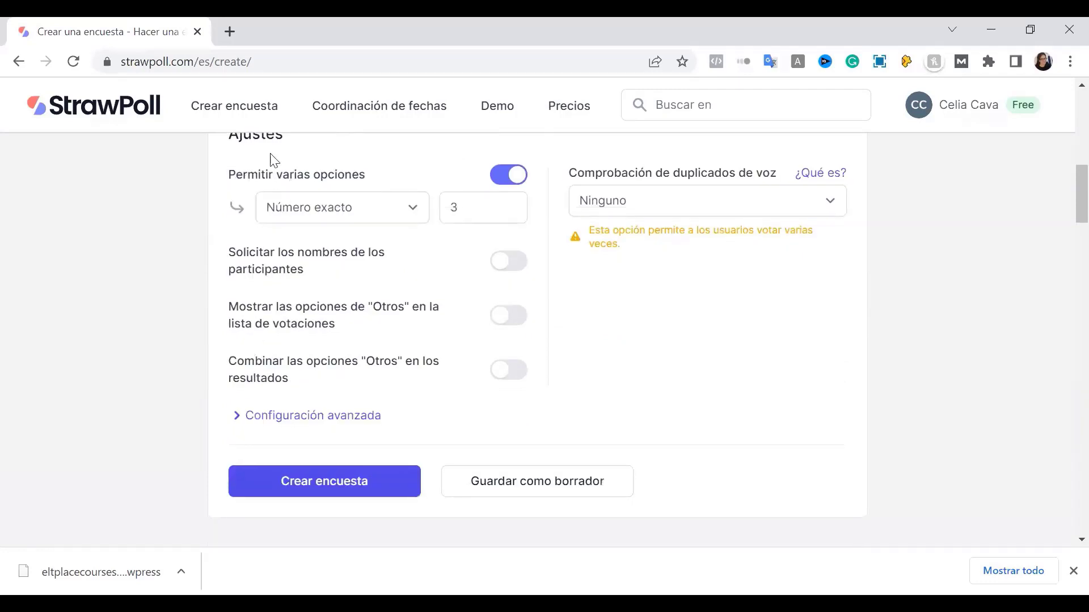
pyautogui.doubleClick(488, 207)
pyautogui.write('2')
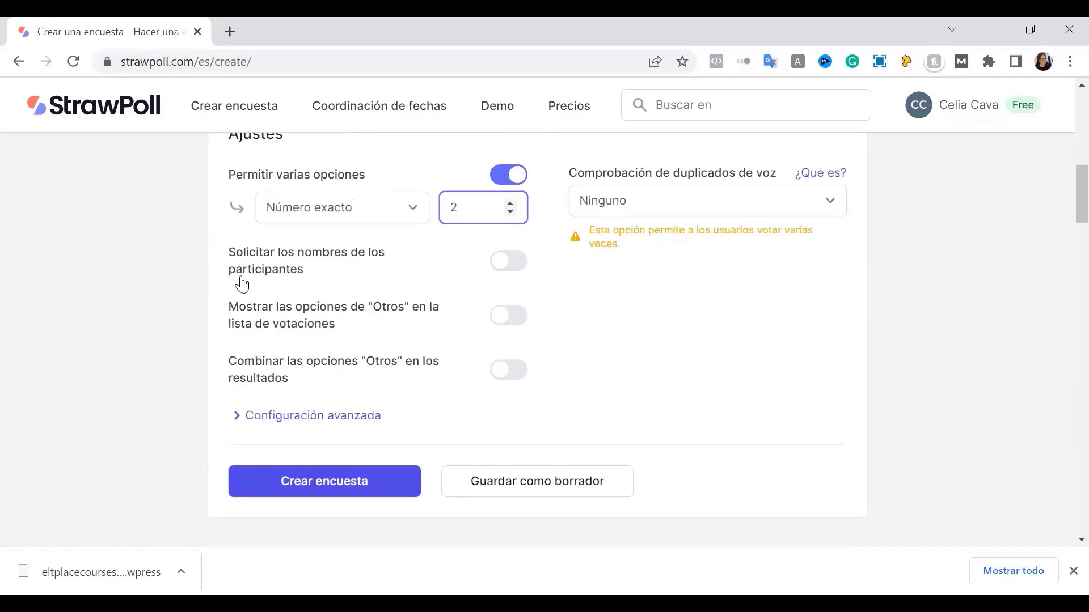
pyautogui.click(177, 285)
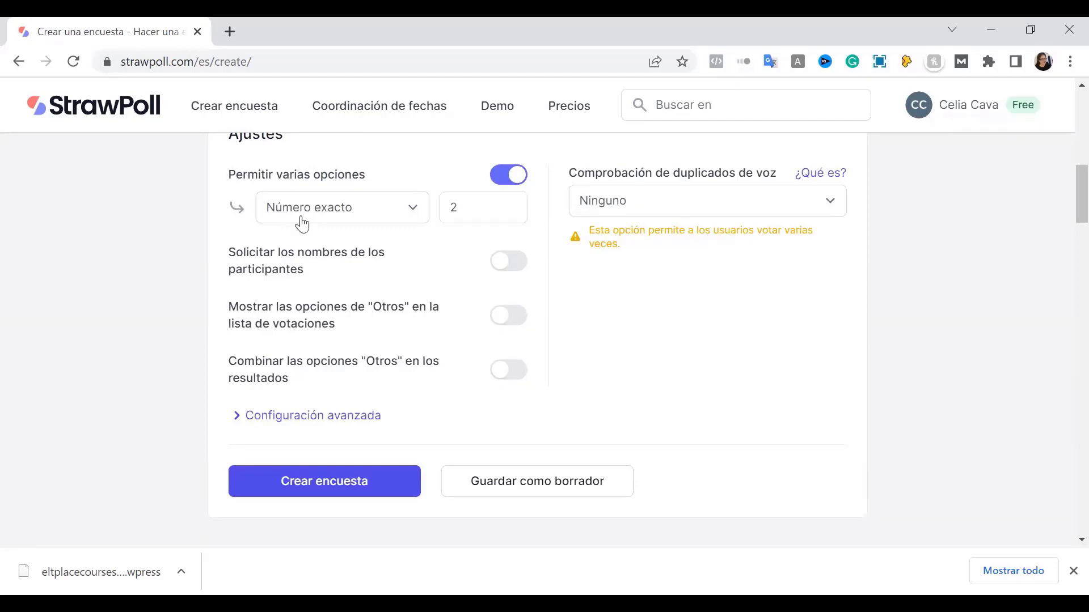
pyautogui.moveTo(210, 233); pyautogui.dragTo(570, 288)
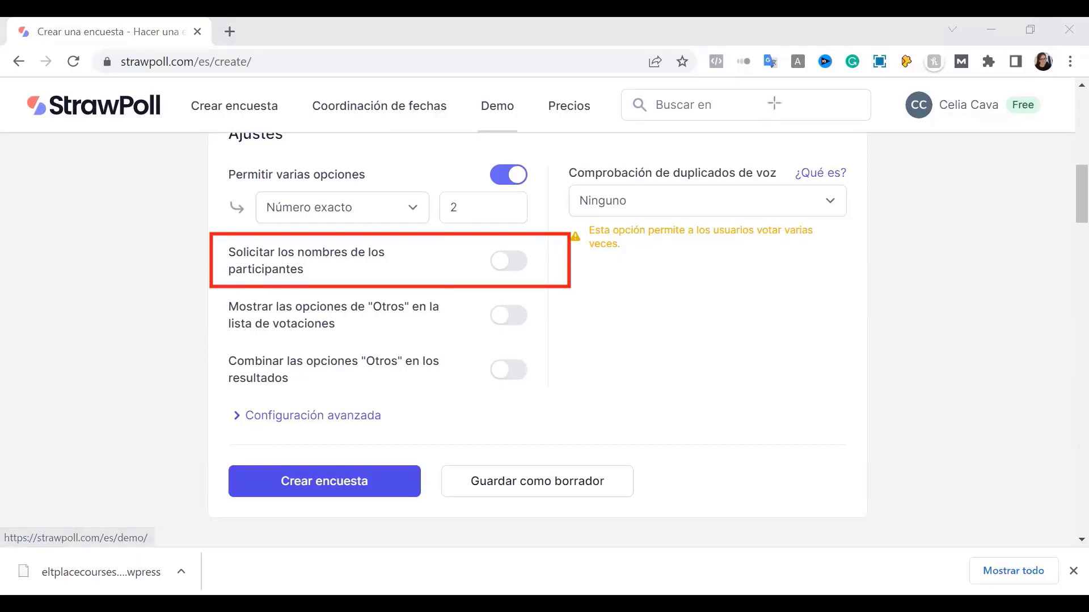
# Require participants to give their names ('Solicitar los nombres de los participantes')
pyautogui.hotkey('ctrl', 'z')
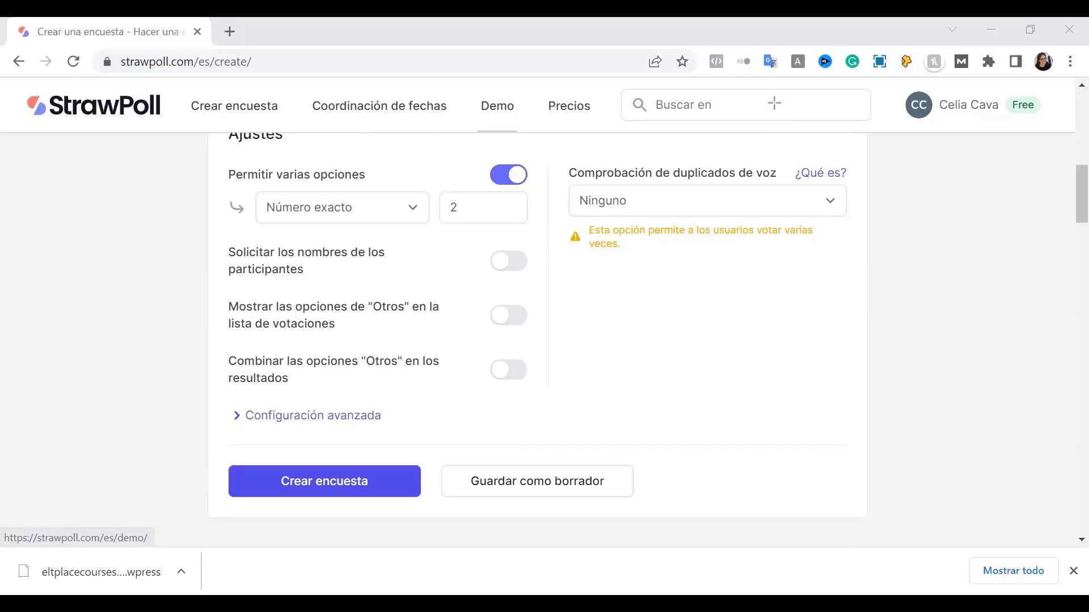
pyautogui.click(500, 264)
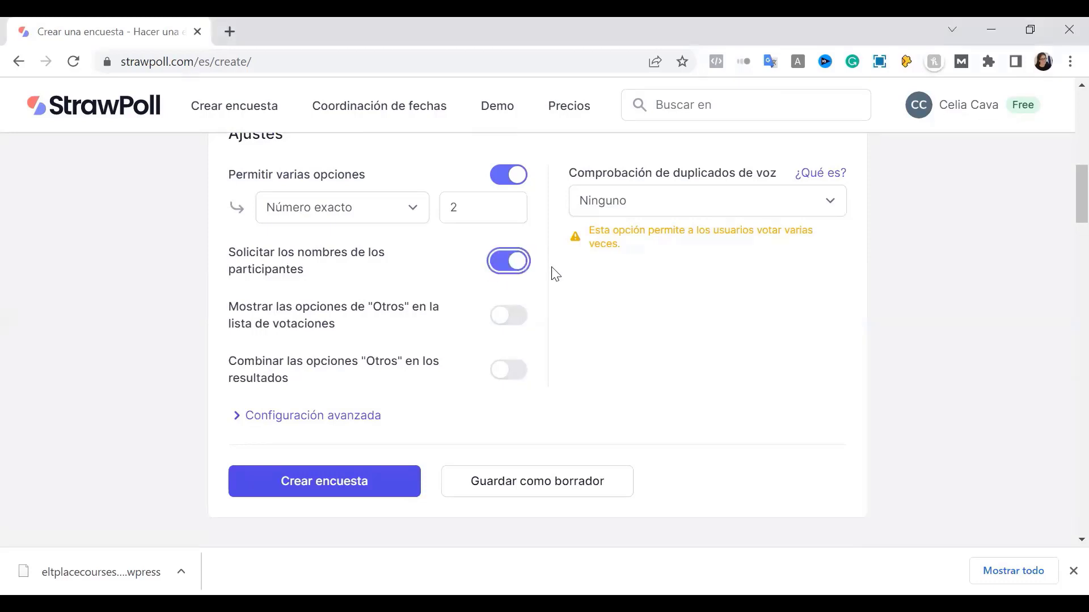
pyautogui.click(509, 262)
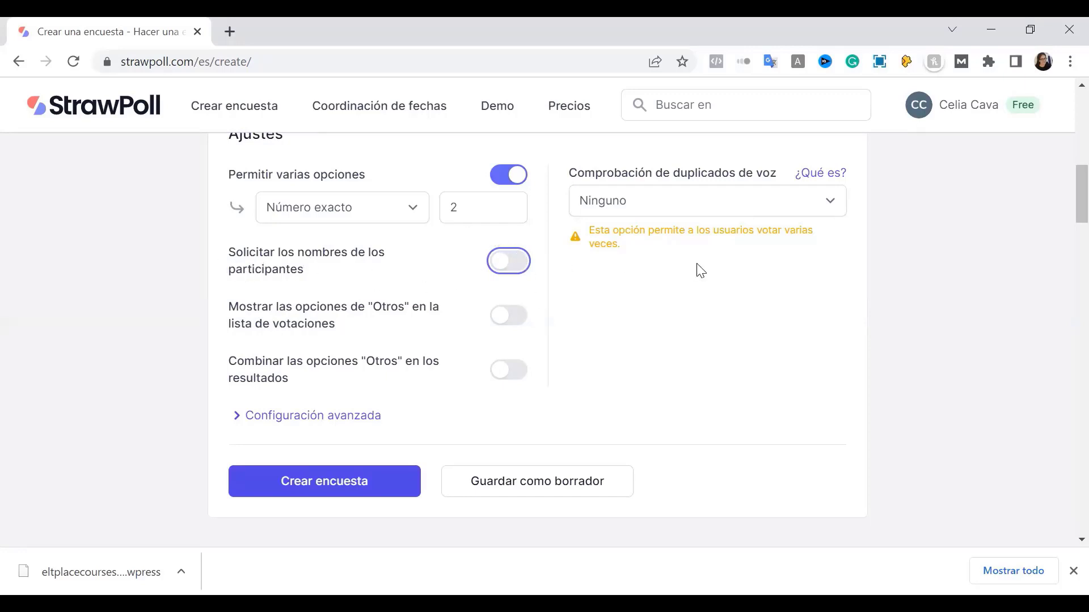
pyautogui.click(497, 268)
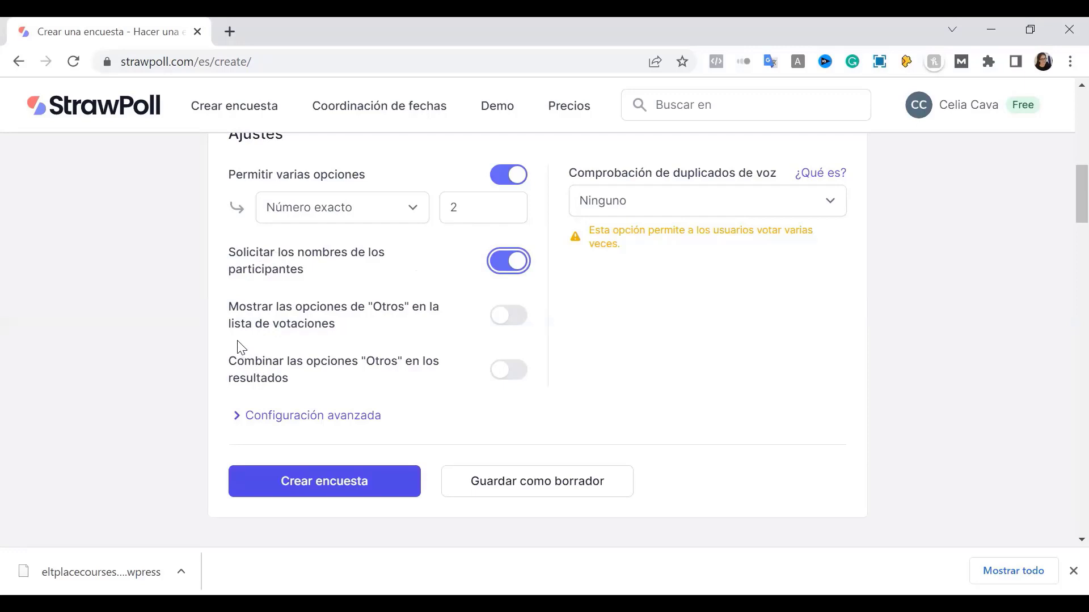
# Show the 'Otros' write-in options in the voting list
pyautogui.click(511, 322)
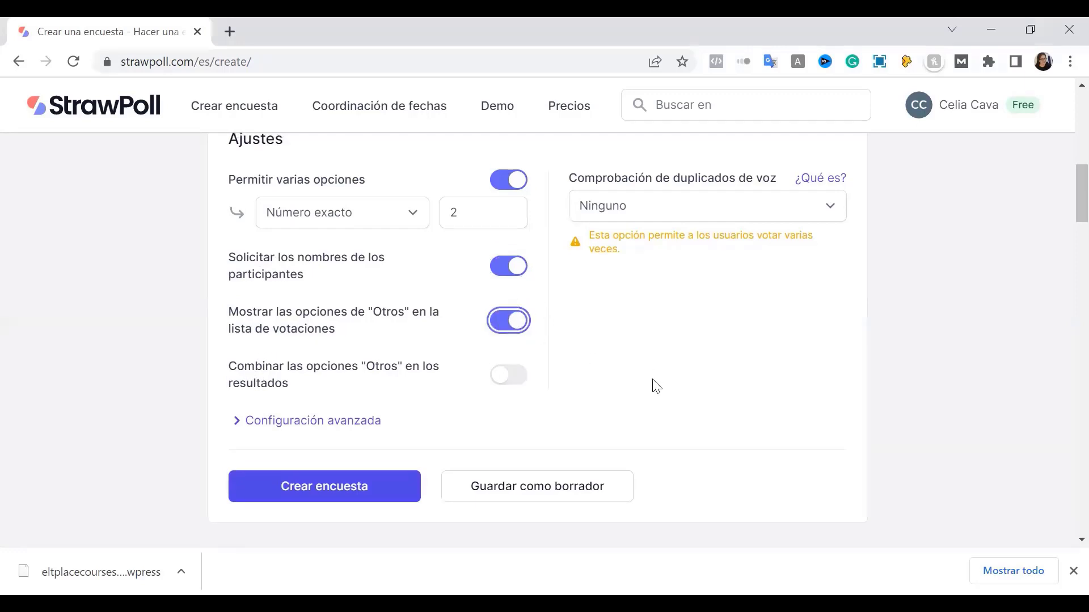
pyautogui.scroll(6, 652, 385)
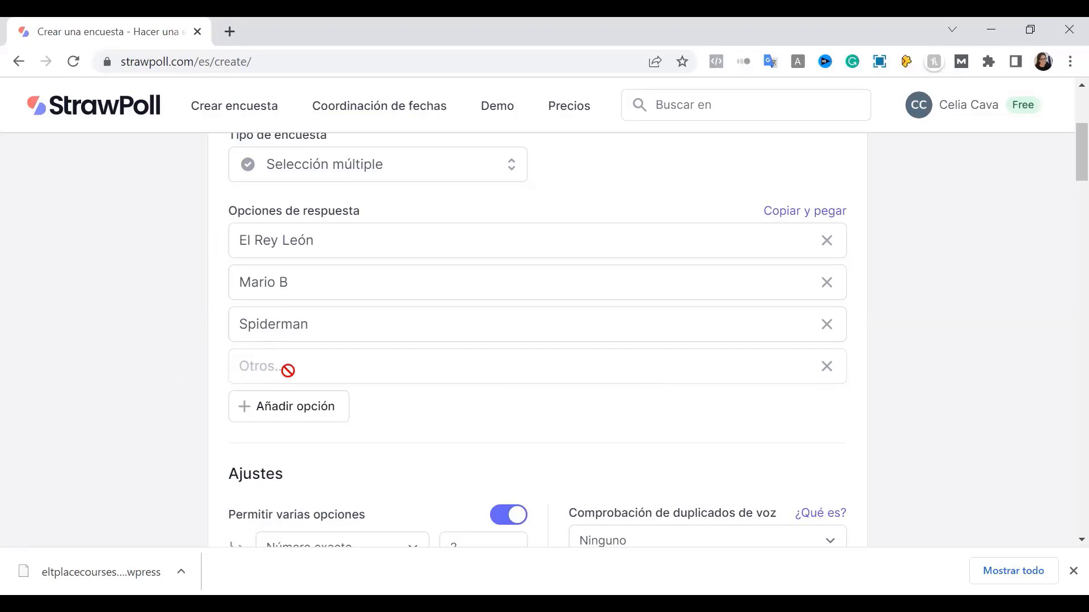
pyautogui.scroll(-5, 357, 410)
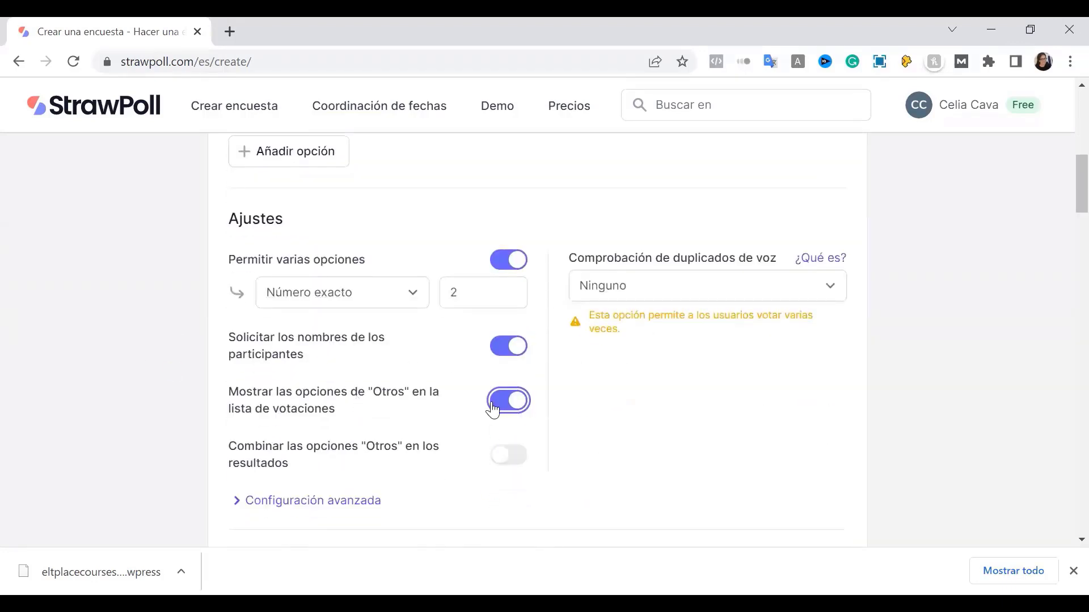
pyautogui.click(500, 408)
pyautogui.scroll(3, 625, 421)
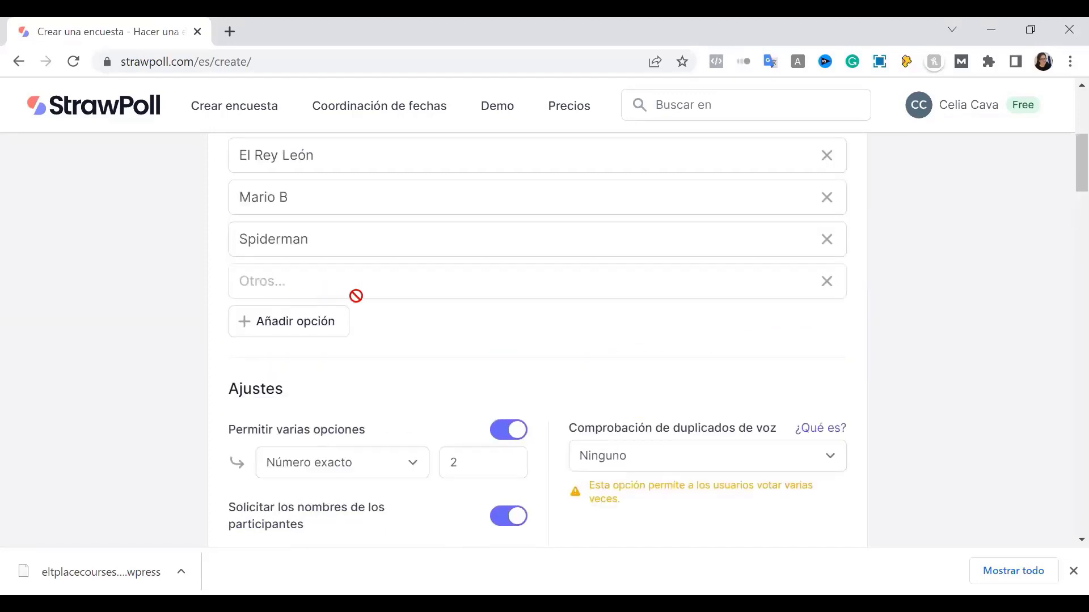
pyautogui.scroll(-3, 550, 419)
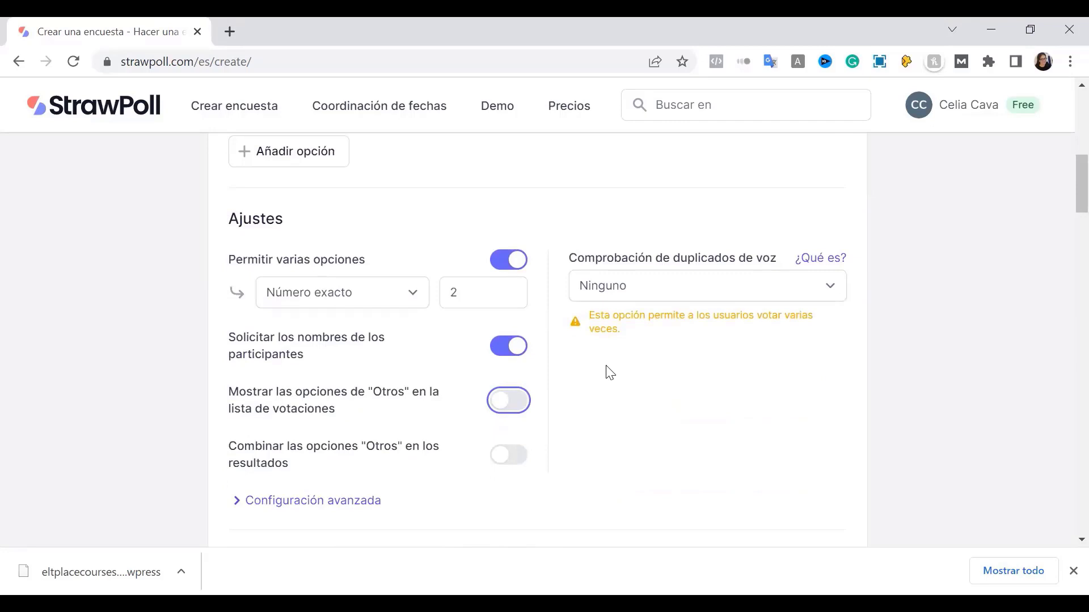
pyautogui.click(505, 405)
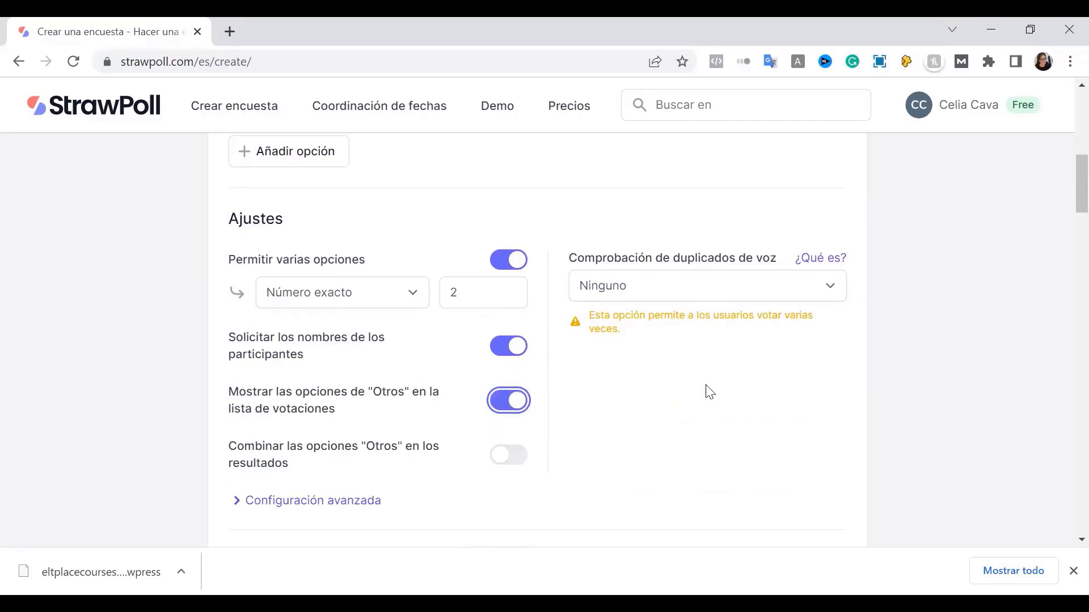
pyautogui.scroll(-2, 709, 392)
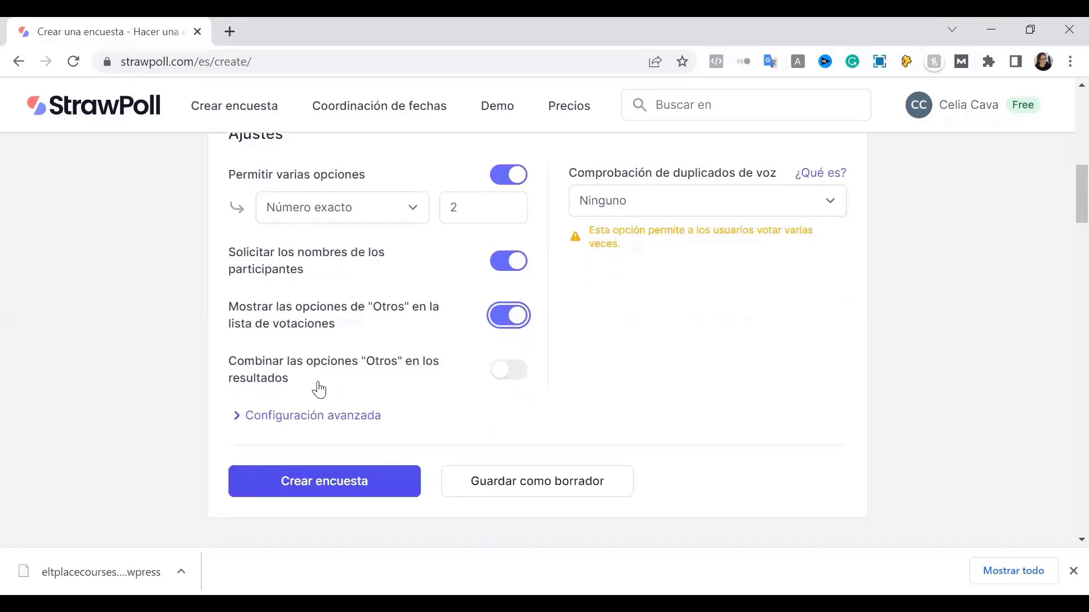
# Expand Configuración avanzada and try an end date, leaving 'Fijar la fecha de finalización' off
pyautogui.click(336, 420)
pyautogui.scroll(-2, 410, 425)
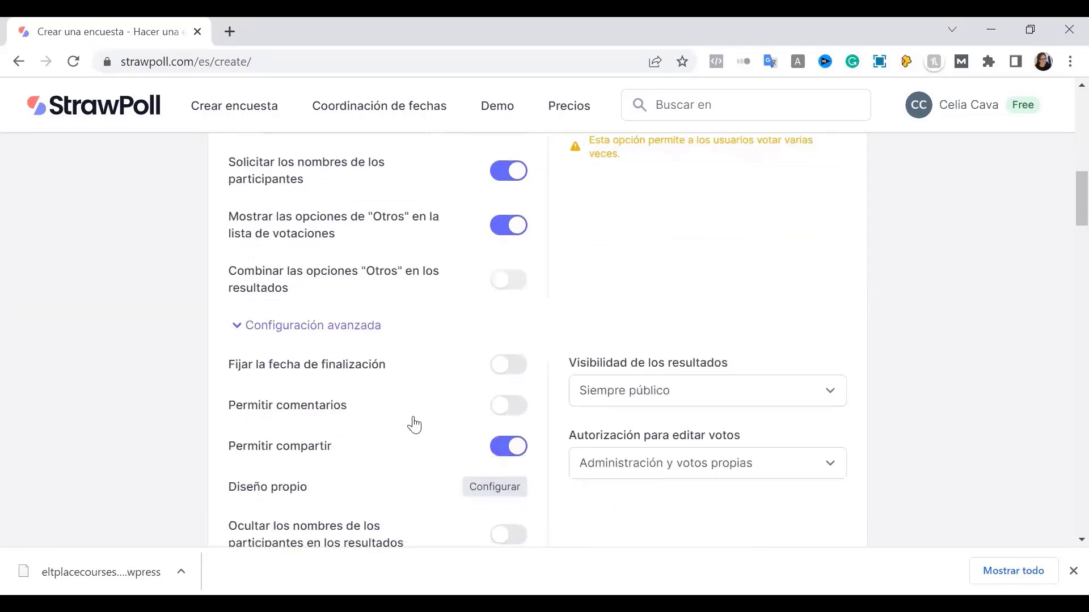
pyautogui.scroll(-2, 414, 426)
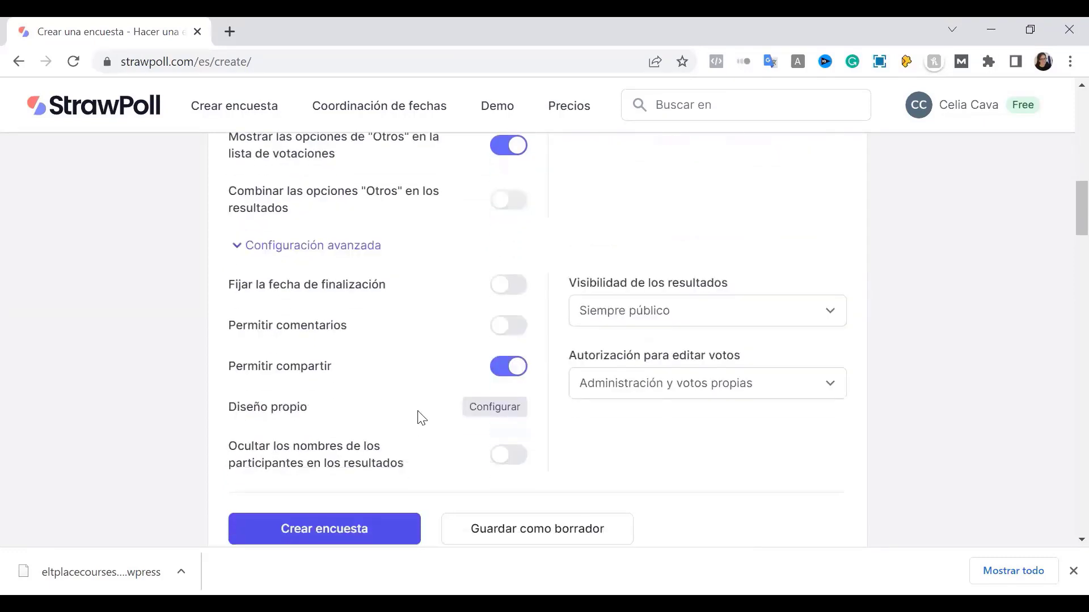
pyautogui.click(512, 286)
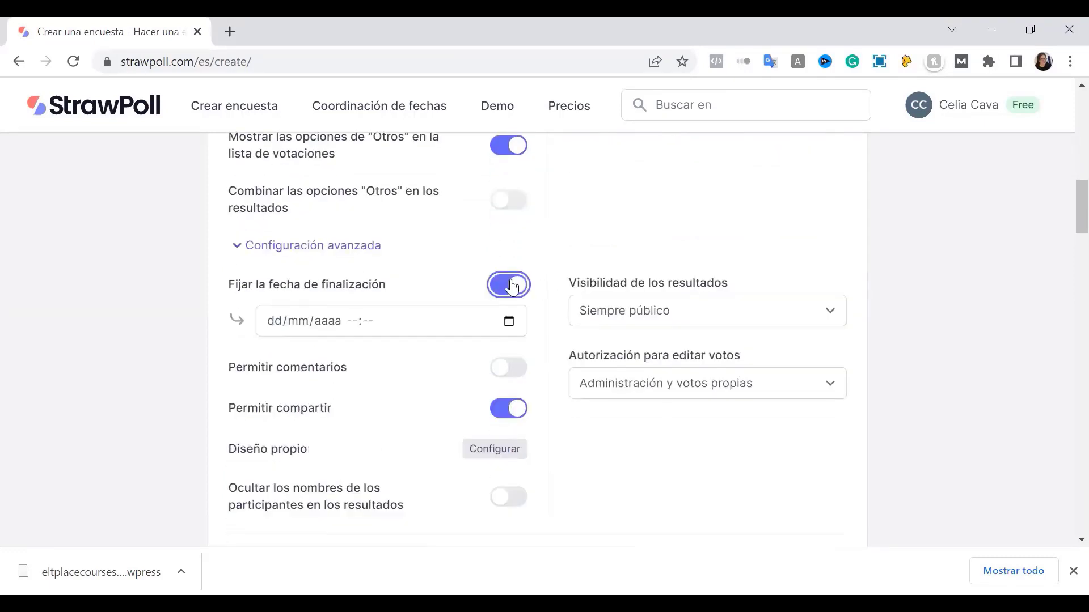
pyautogui.click(295, 326)
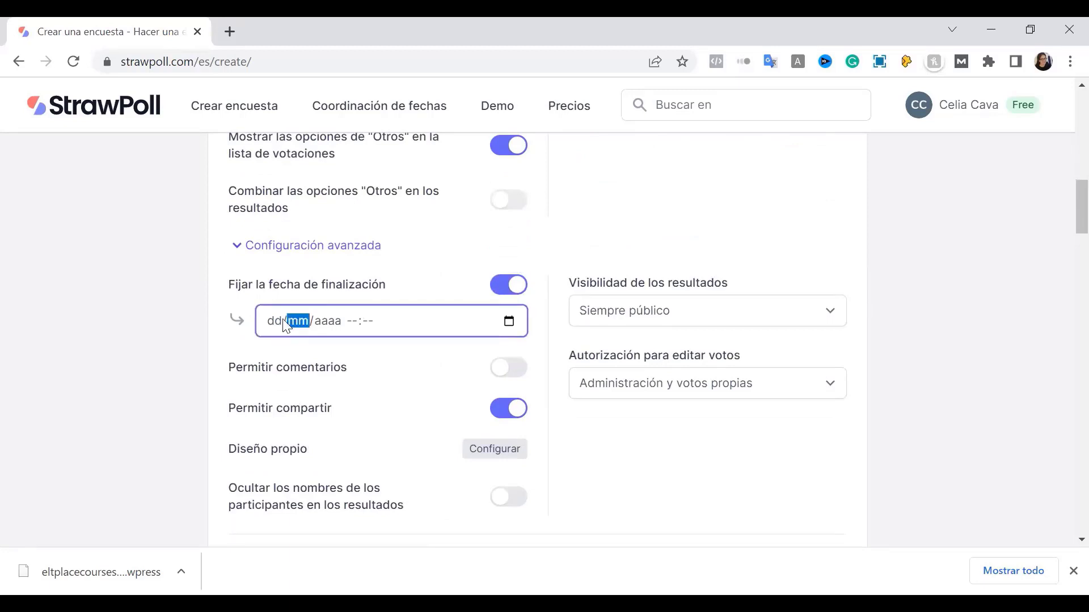
pyautogui.click(509, 322)
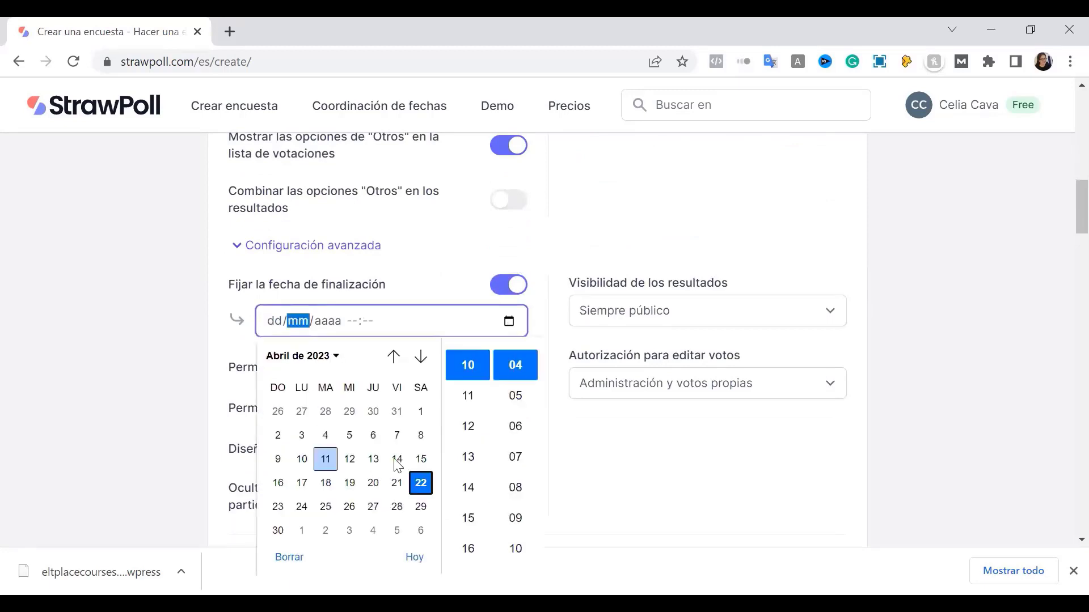
pyautogui.click(751, 489)
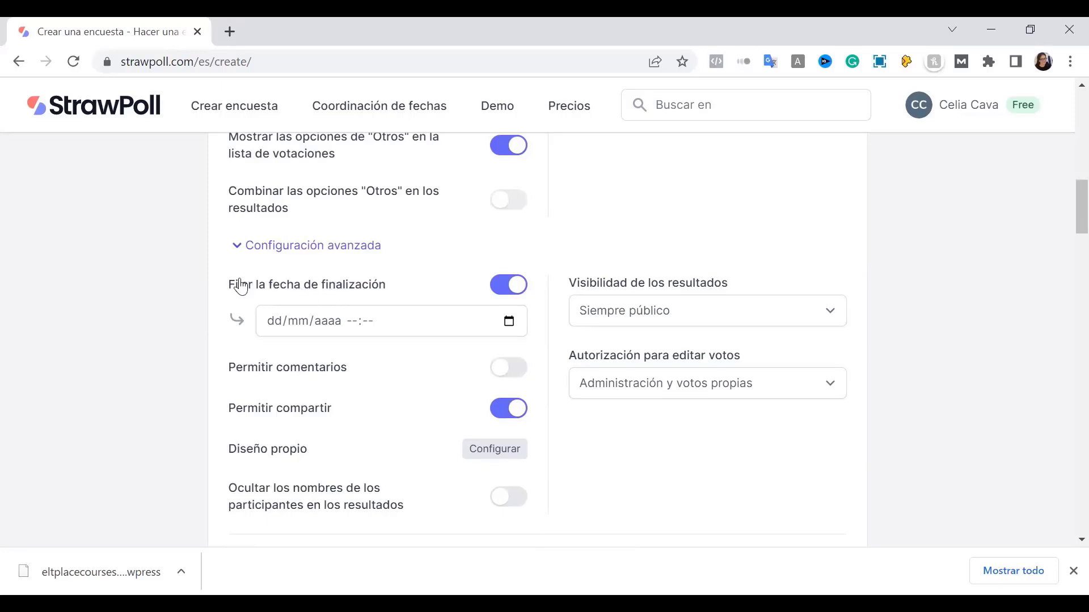
pyautogui.click(507, 288)
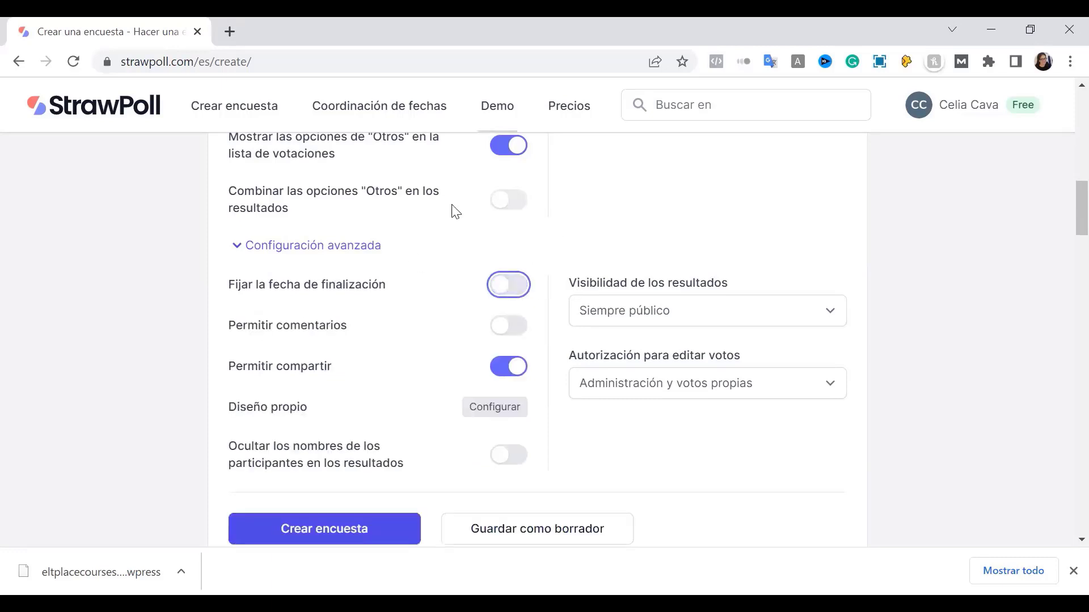
pyautogui.moveTo(211, 308)
pyautogui.mouseDown()
pyautogui.moveTo(445, 343)
pyautogui.moveTo(537, 344)
pyautogui.mouseUp()
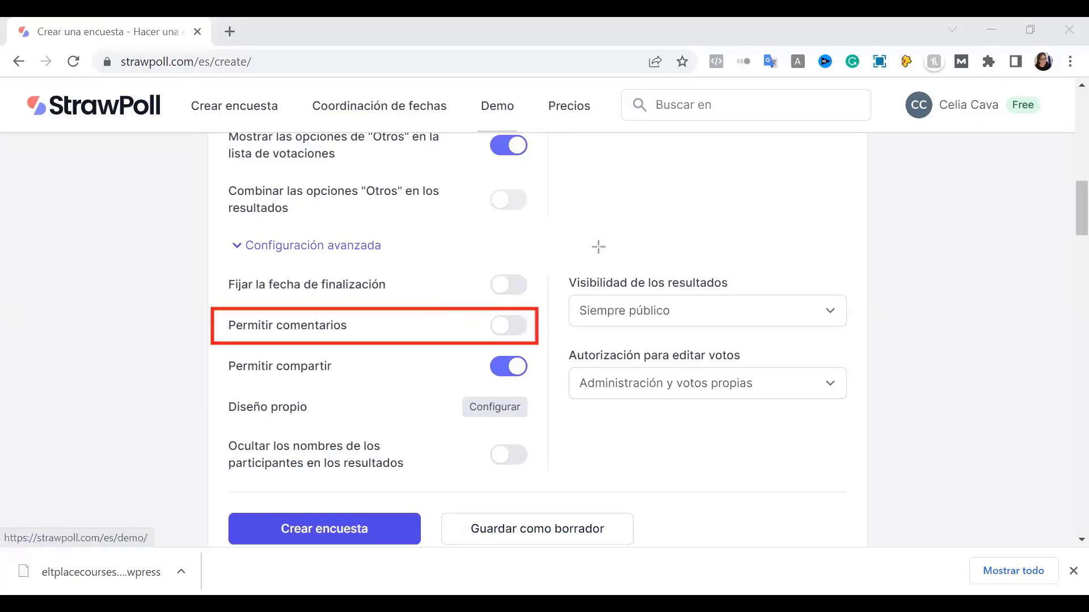
# Switch on 'Permitir comentarios' in the advanced settings
pyautogui.click(498, 317)
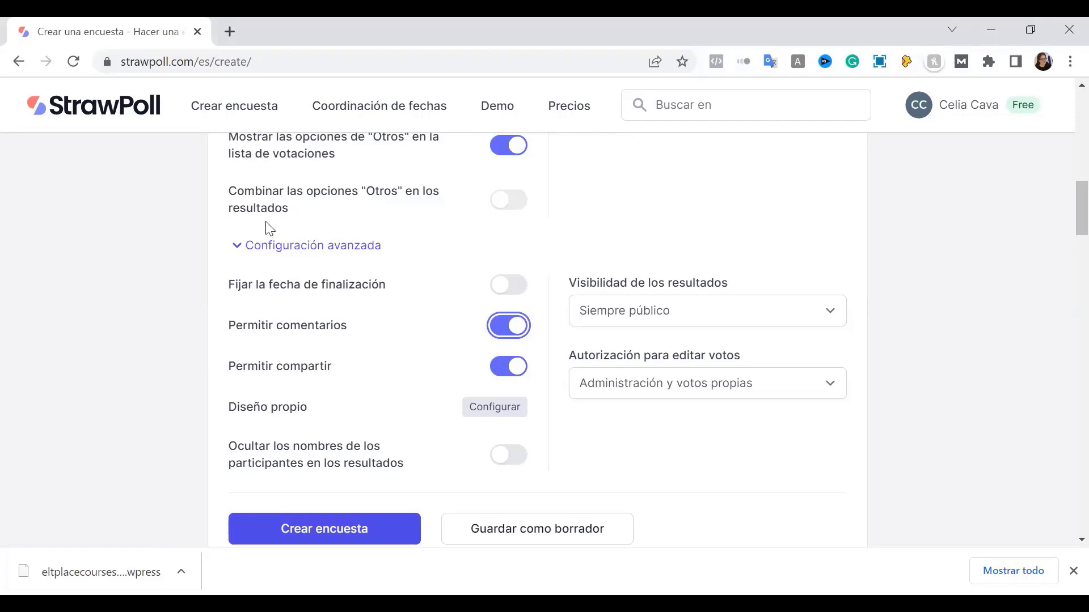
pyautogui.scroll(8, 299, 226)
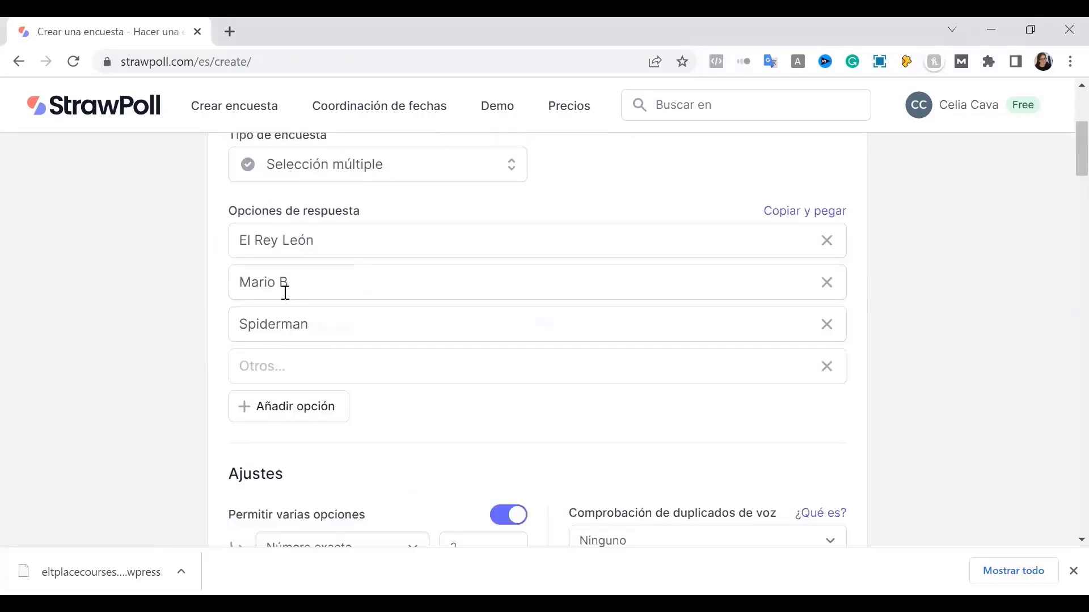
pyautogui.scroll(-8, 283, 292)
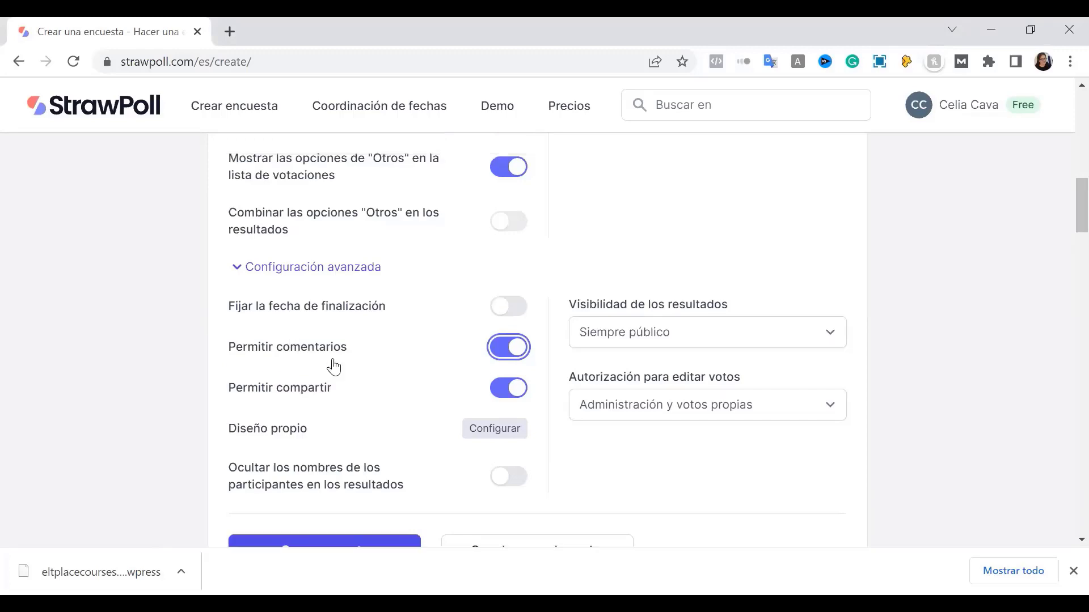
pyautogui.scroll(10, 334, 366)
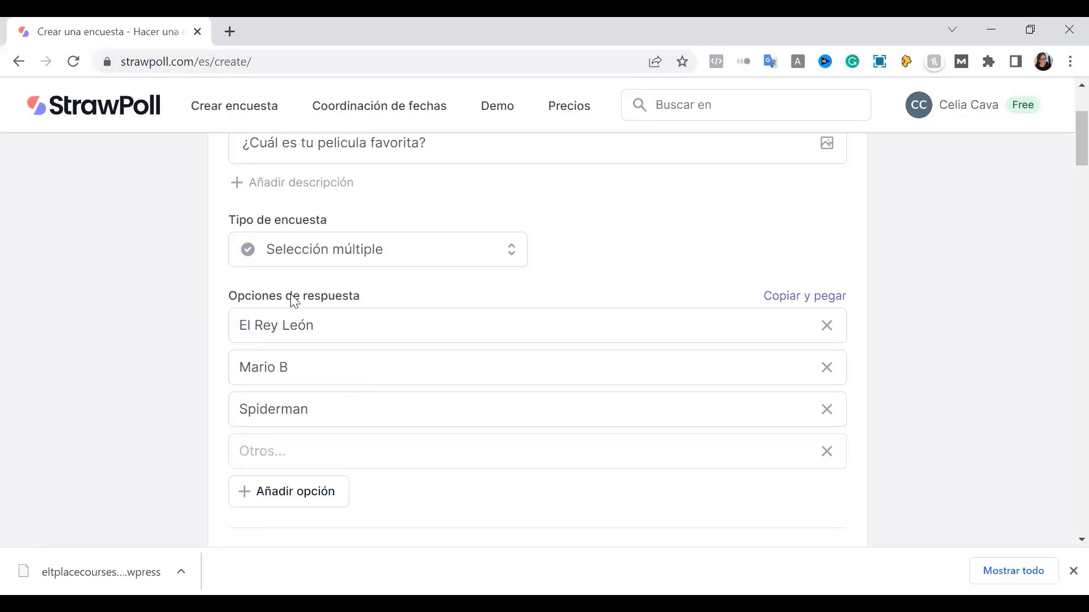
pyautogui.scroll(2, 291, 296)
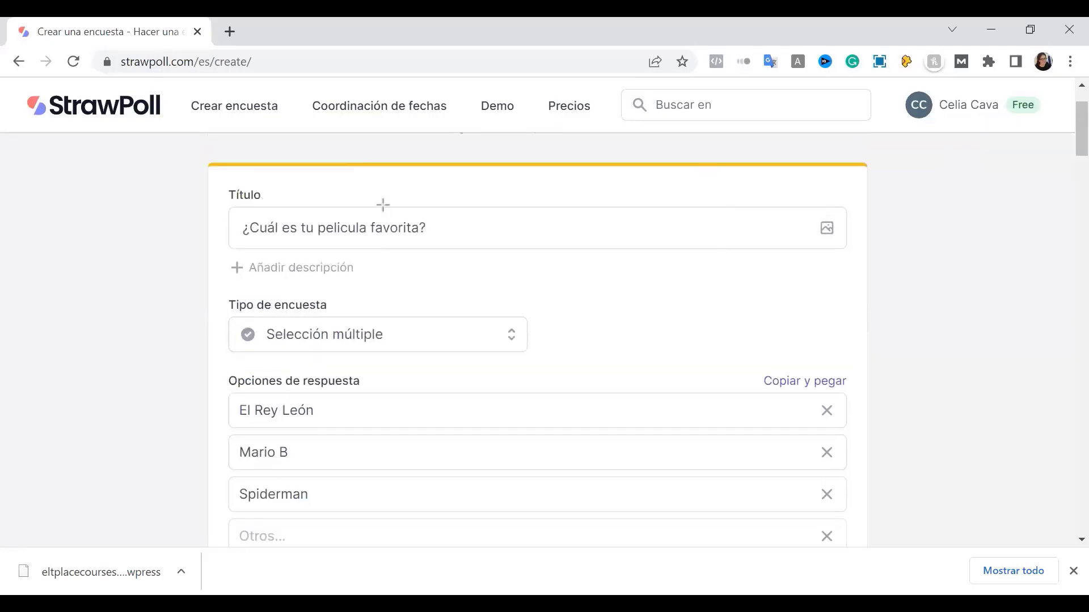
pyautogui.moveTo(146, 265); pyautogui.dragTo(212, 265)
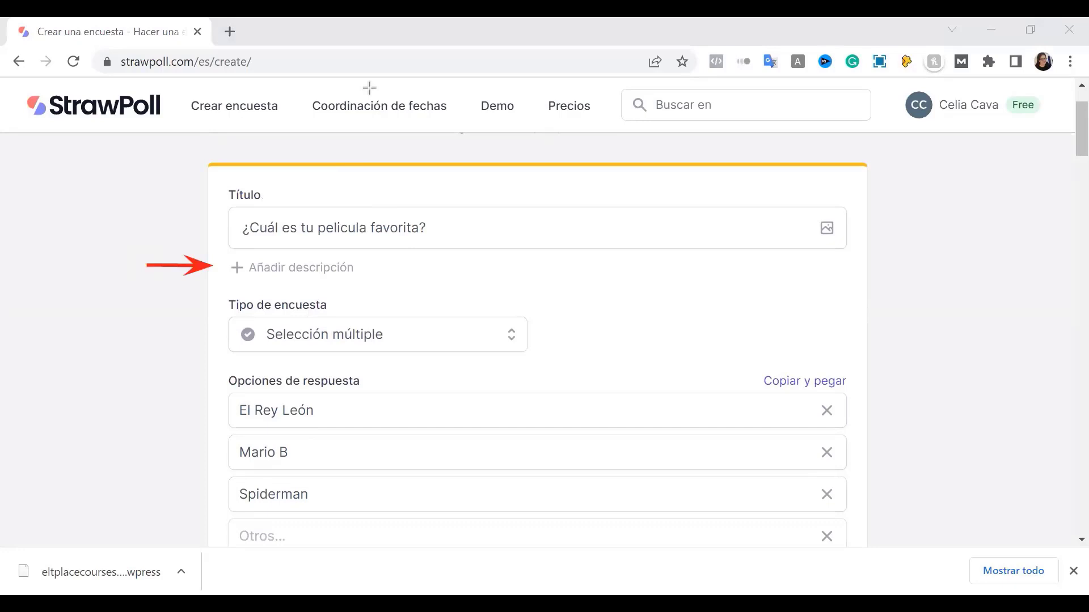
pyautogui.click(295, 268)
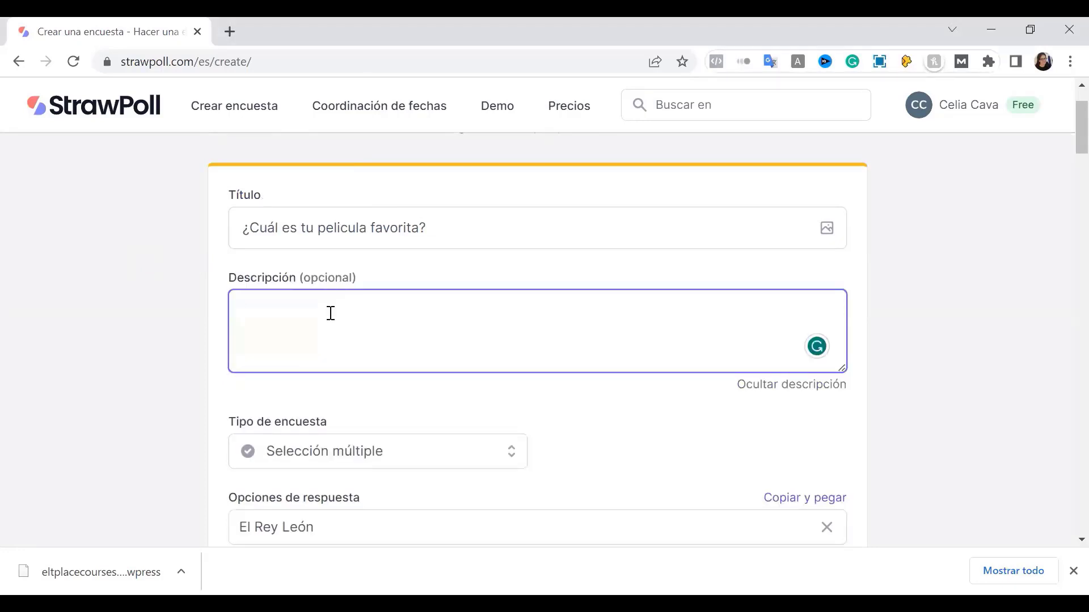
pyautogui.write('No olvides comentar')
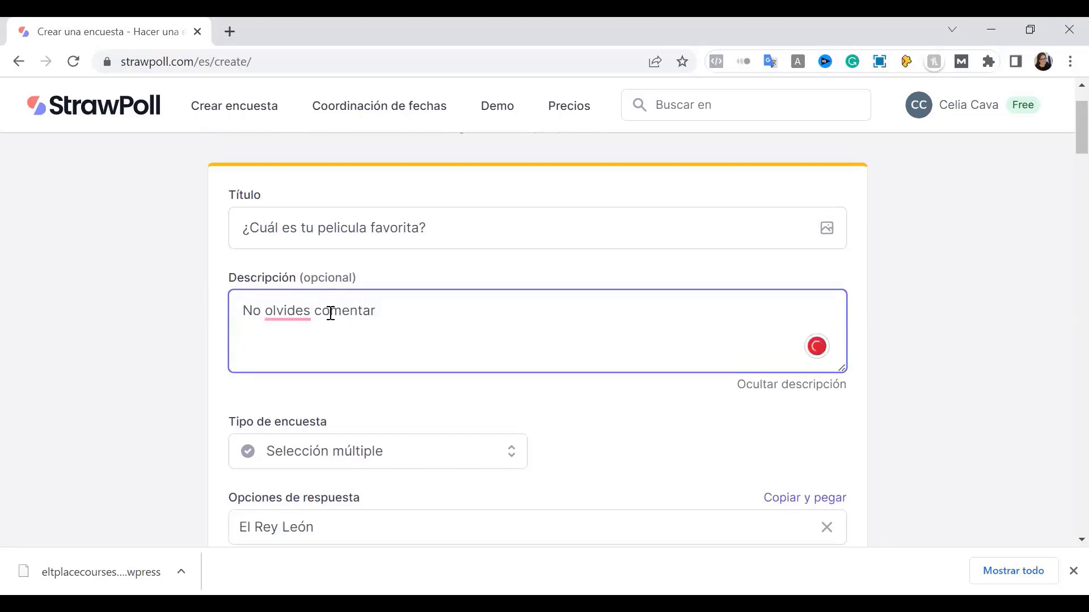
pyautogui.write(' el resum')
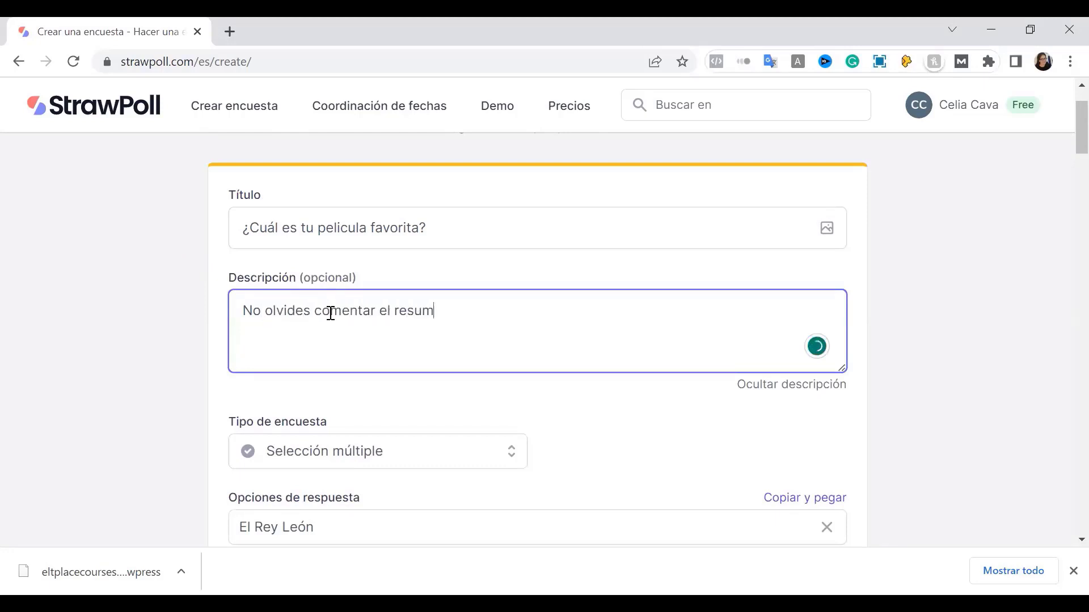
pyautogui.write('en de la película')
pyautogui.click(182, 373)
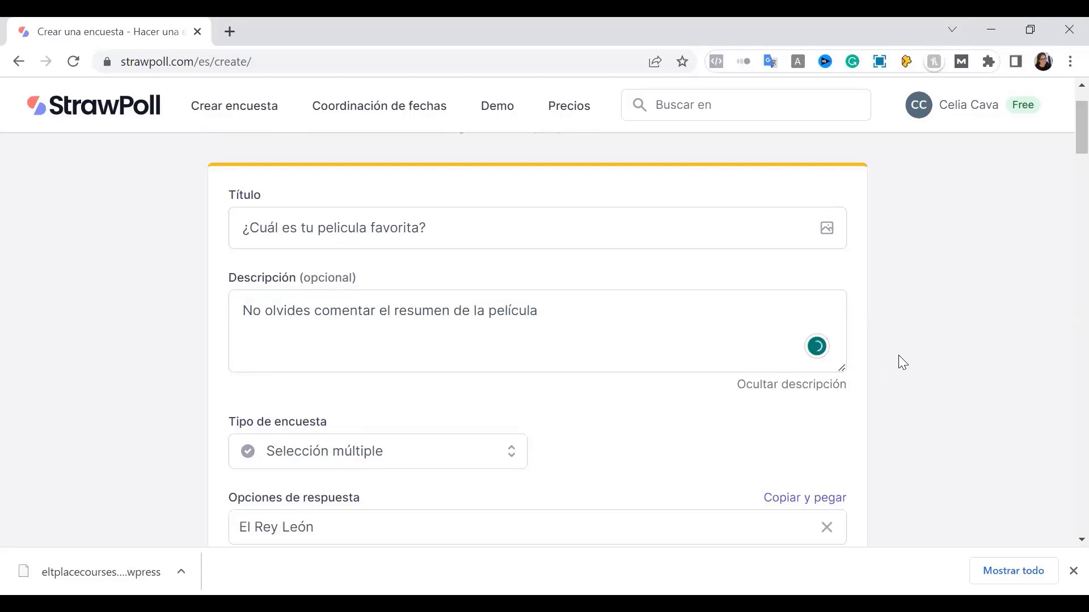
pyautogui.scroll(-8, 898, 356)
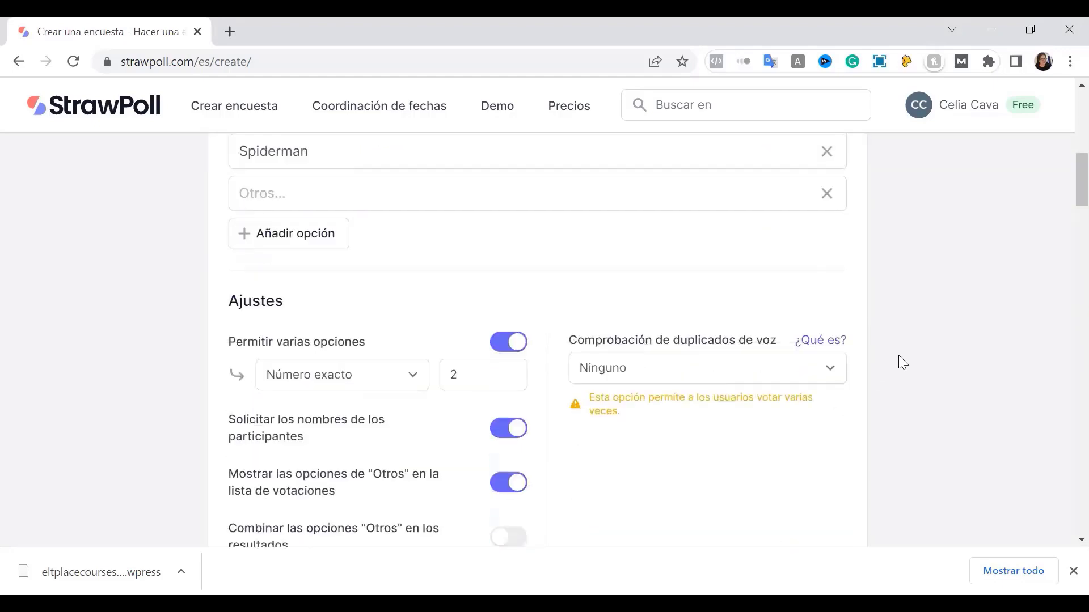
pyautogui.scroll(-5, 898, 363)
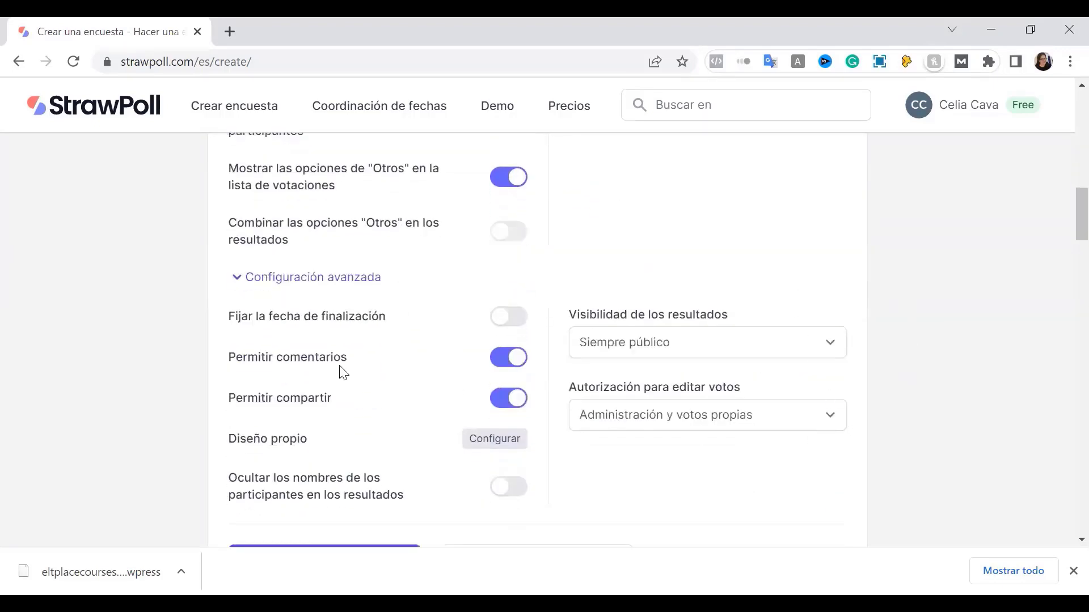
# Switch off 'Permitir compartir' for the poll
pyautogui.scroll(-1, 306, 412)
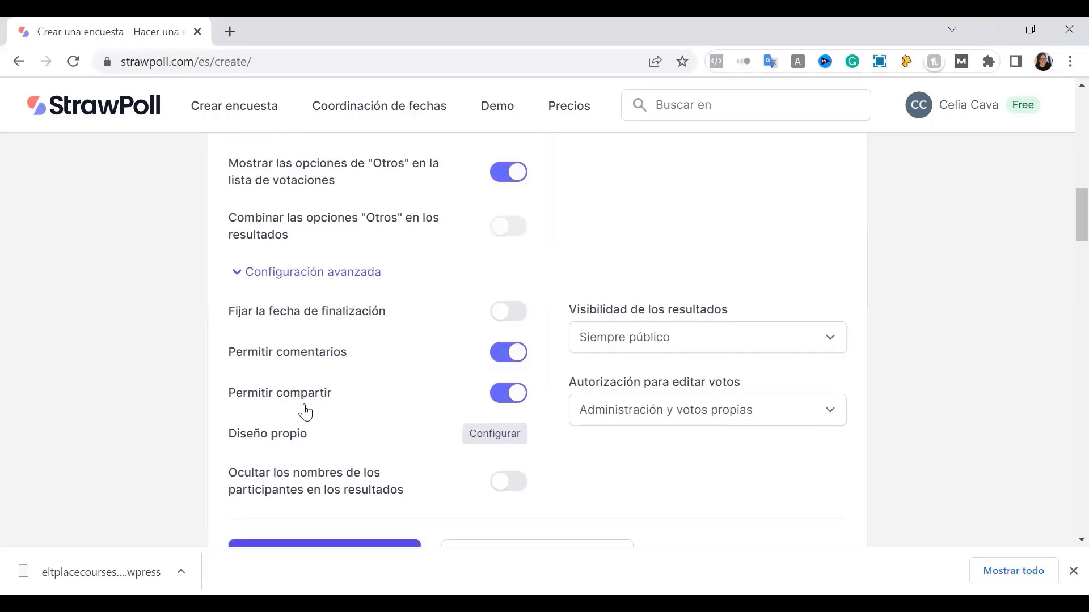
pyautogui.scroll(-2, 305, 412)
pyautogui.click(513, 316)
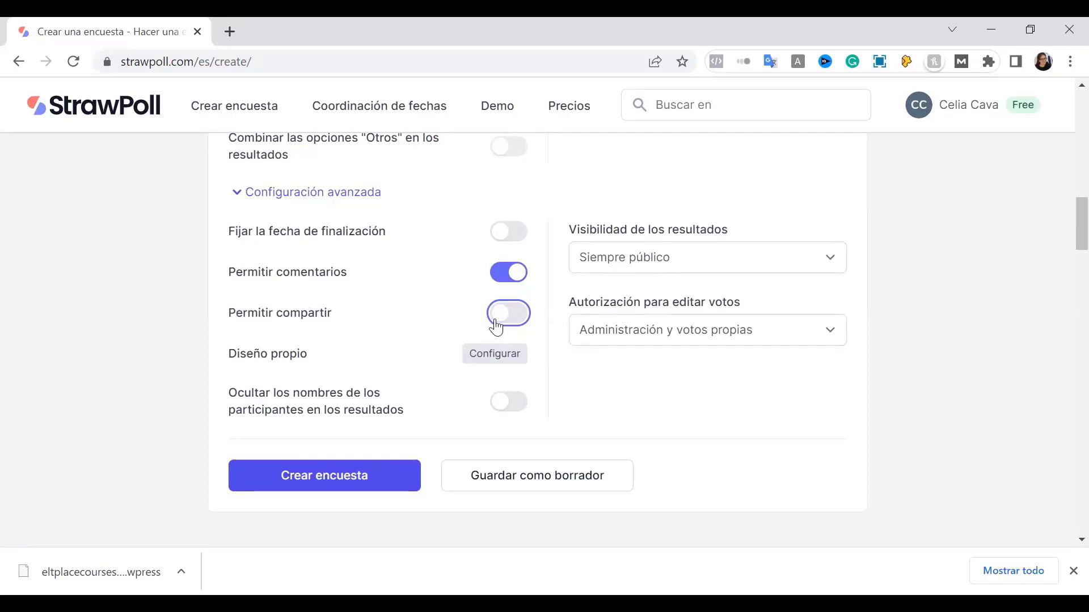
# Preview the Indigo Light and One Dark Pro themes, then save the Estándar design
pyautogui.click(470, 358)
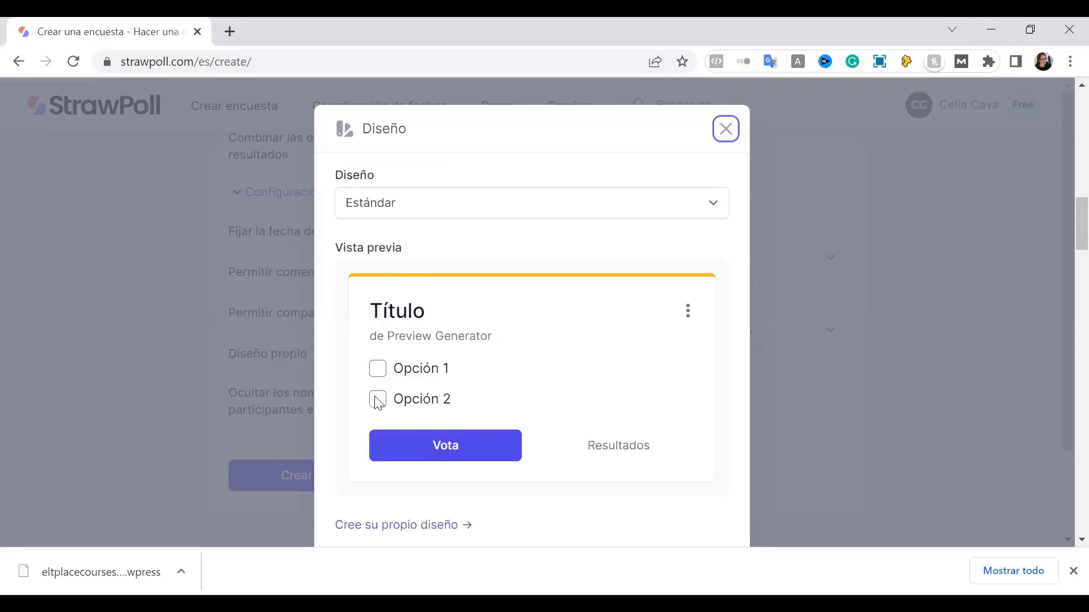
pyautogui.click(423, 215)
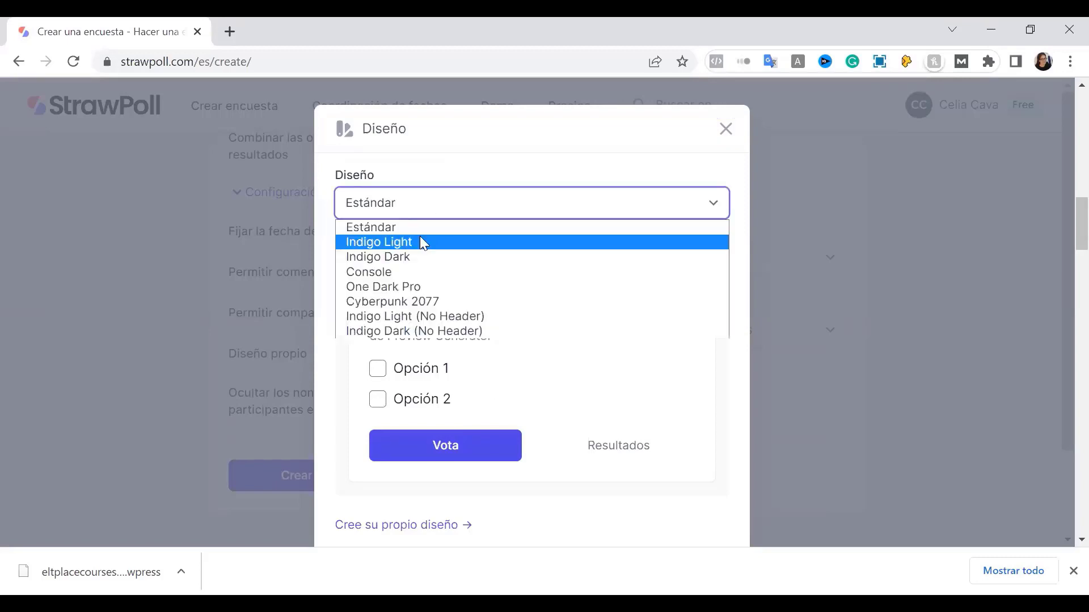
pyautogui.click(423, 242)
pyautogui.click(432, 216)
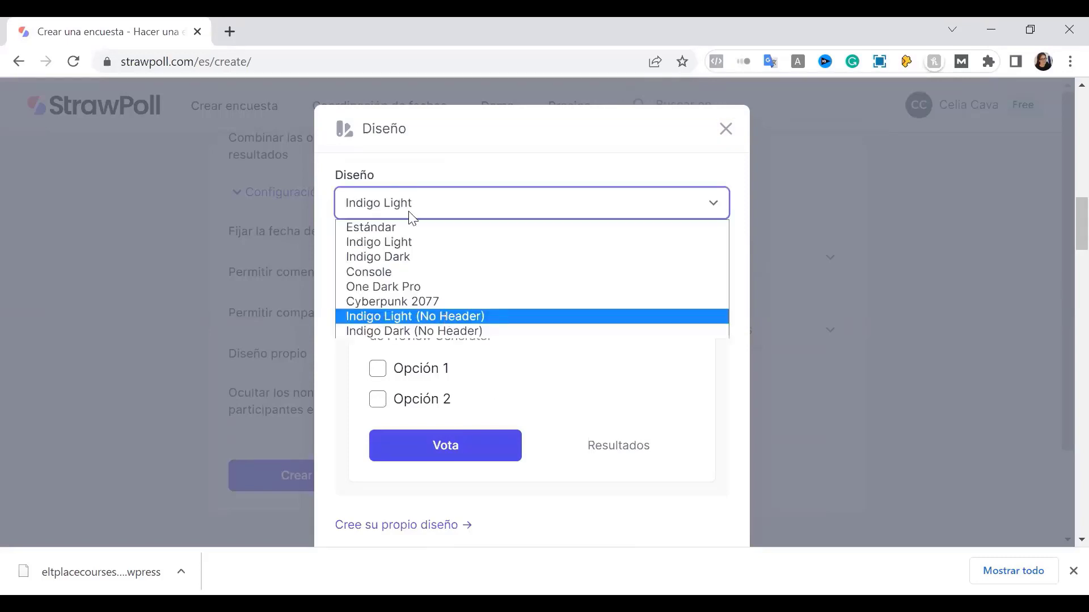
pyautogui.click(423, 287)
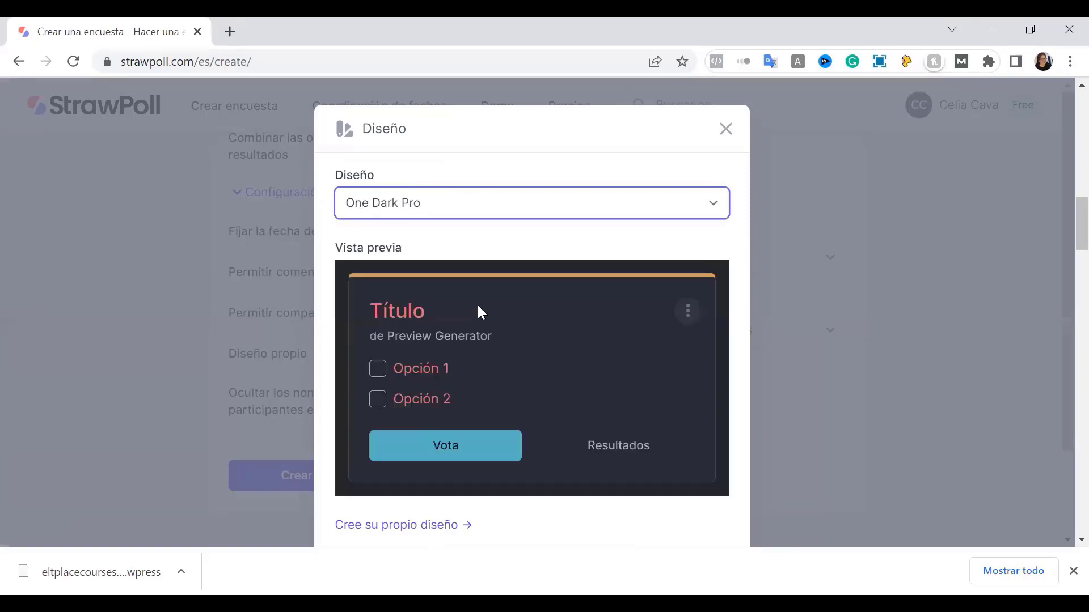
pyautogui.click(451, 207)
pyautogui.scroll(-5, 773, 409)
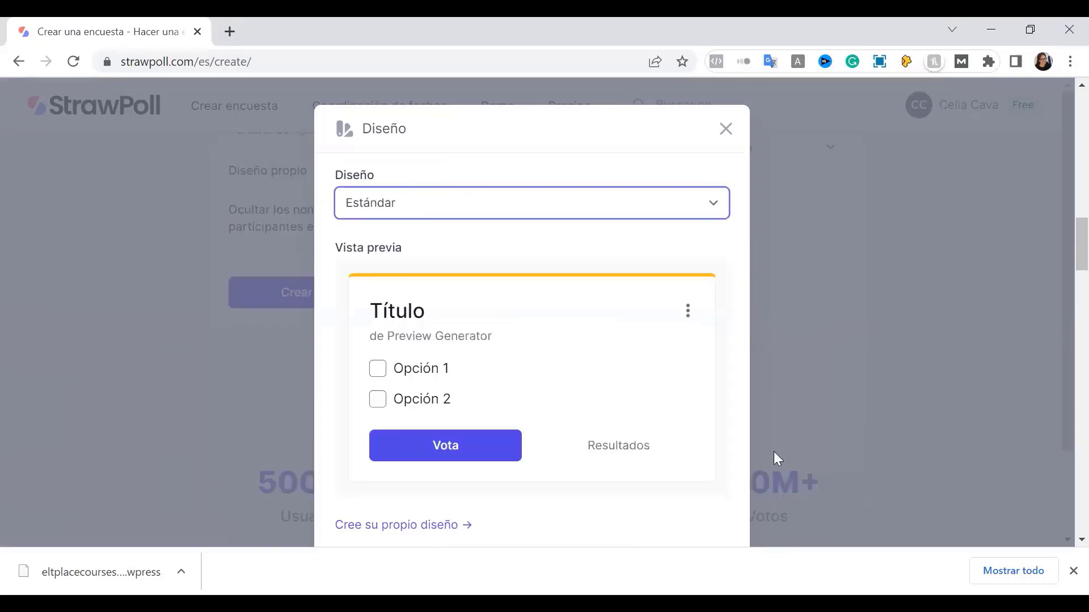
pyautogui.scroll(-2, 671, 469)
pyautogui.click(698, 495)
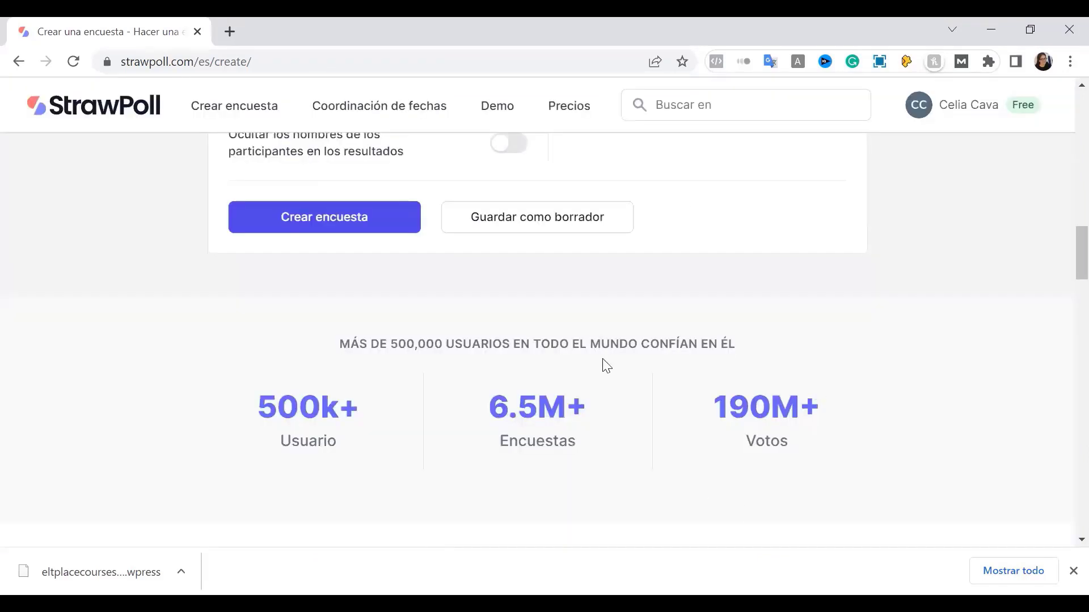
pyautogui.scroll(3, 705, 260)
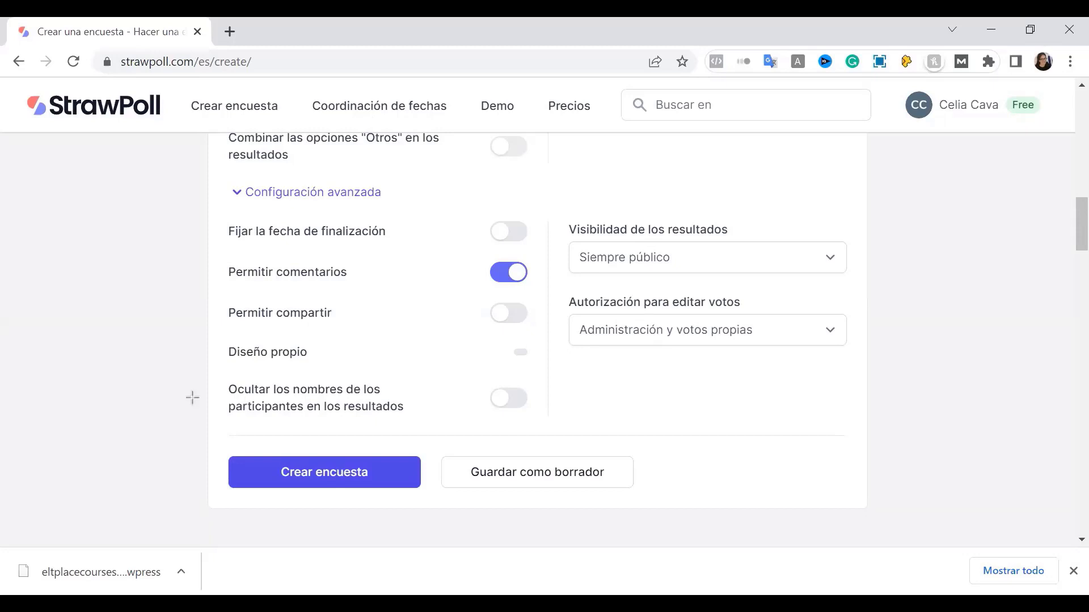
# Turn on 'Ocultar los nombres de los participantes en los resultados'
pyautogui.moveTo(207, 372); pyautogui.dragTo(550, 422)
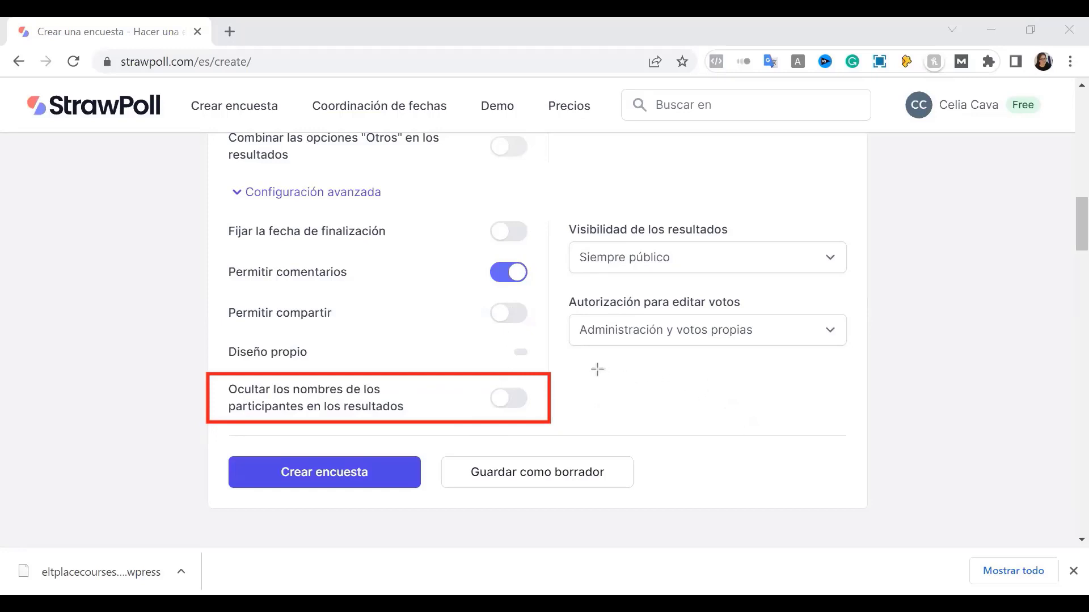
pyautogui.moveTo(595, 366)
pyautogui.mouseDown()
pyautogui.moveTo(600, 404)
pyautogui.moveTo(626, 368)
pyautogui.mouseUp()
pyautogui.moveTo(724, 422); pyautogui.dragTo(848, 442)
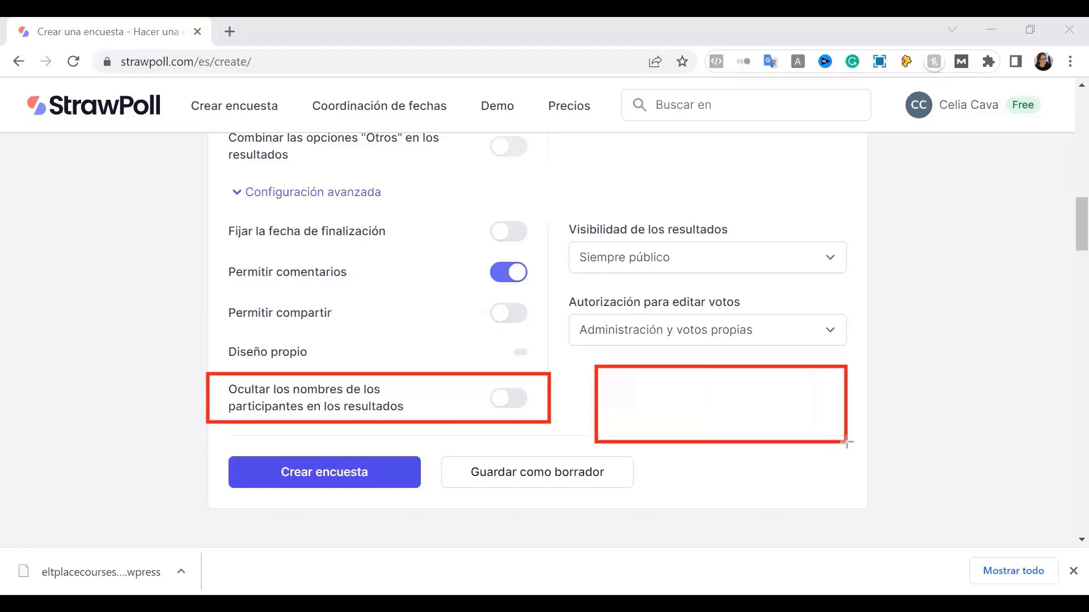
pyautogui.moveTo(605, 383)
pyautogui.mouseDown()
pyautogui.moveTo(644, 391)
pyautogui.moveTo(650, 412)
pyautogui.mouseUp()
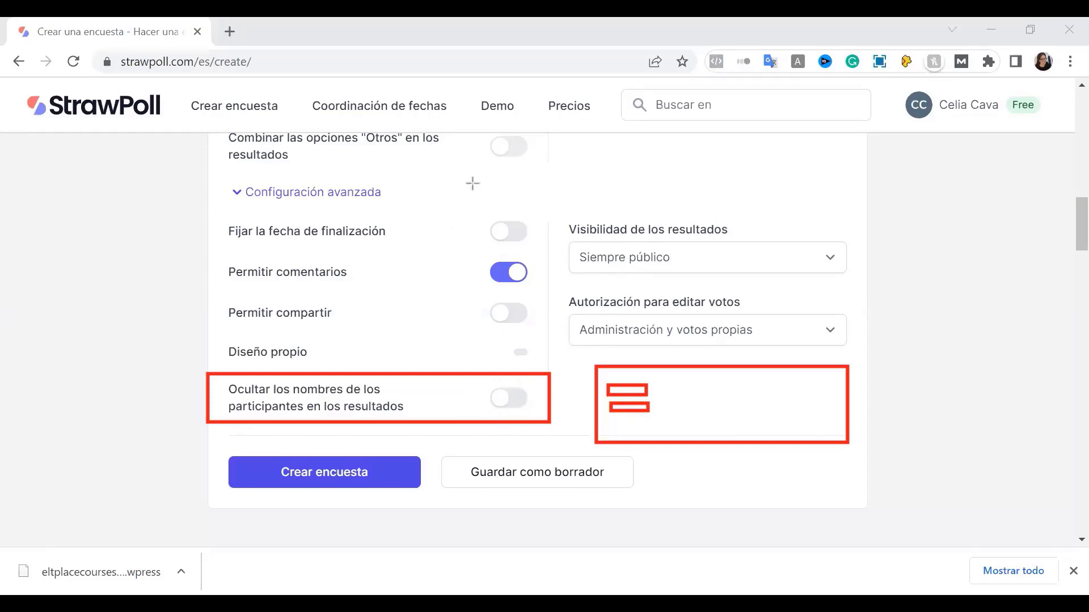
pyautogui.press('Escape')
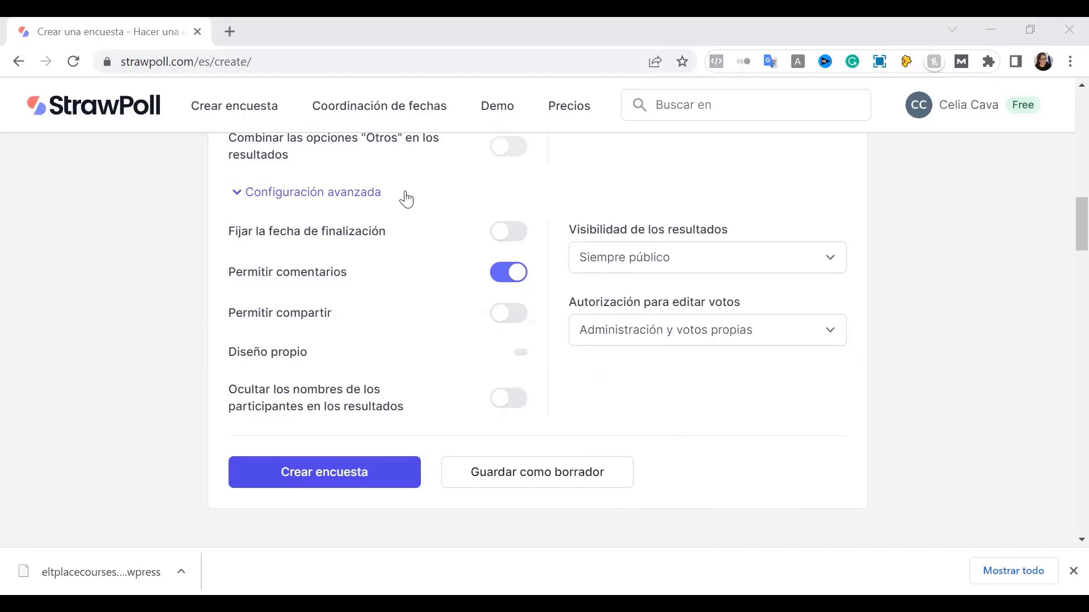
pyautogui.click(511, 410)
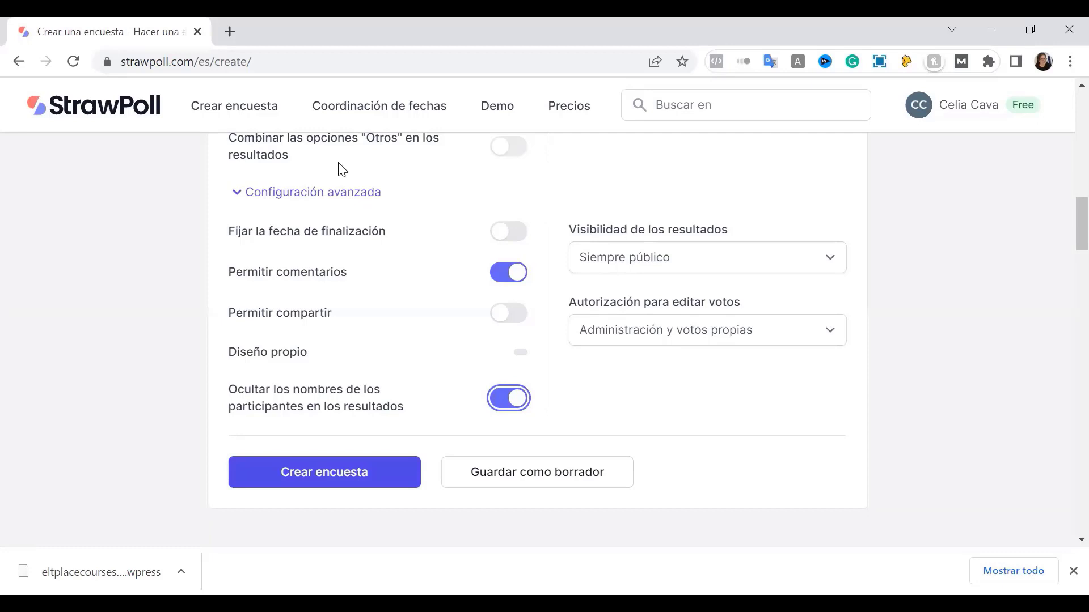
pyautogui.moveTo(845, 190); pyautogui.dragTo(779, 225)
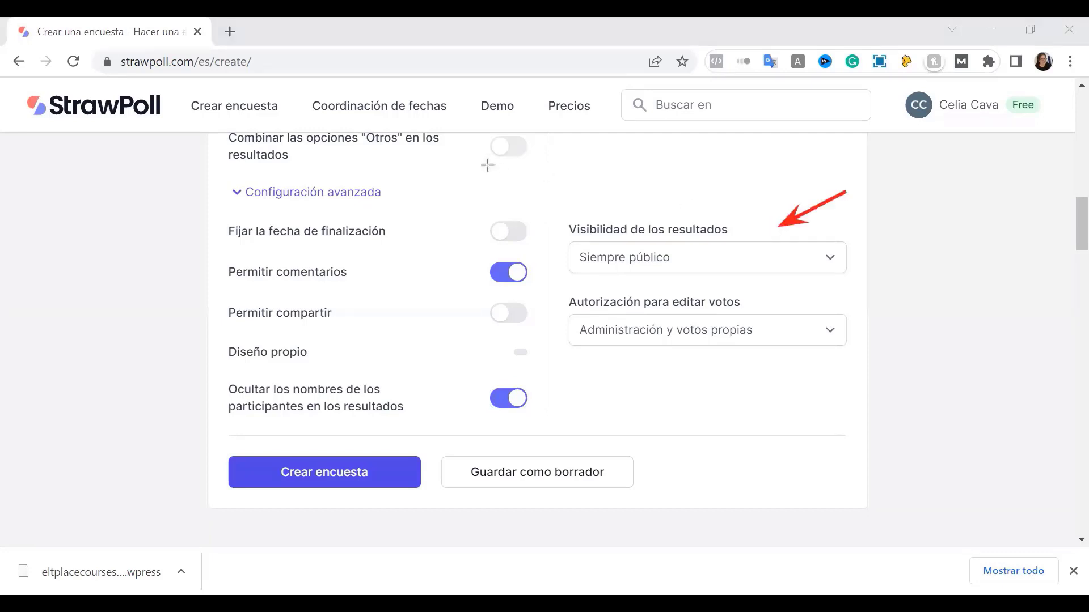
# Try the results-visibility choices and re-toggle name hiding, keeping participants' names hidden
pyautogui.click(632, 258)
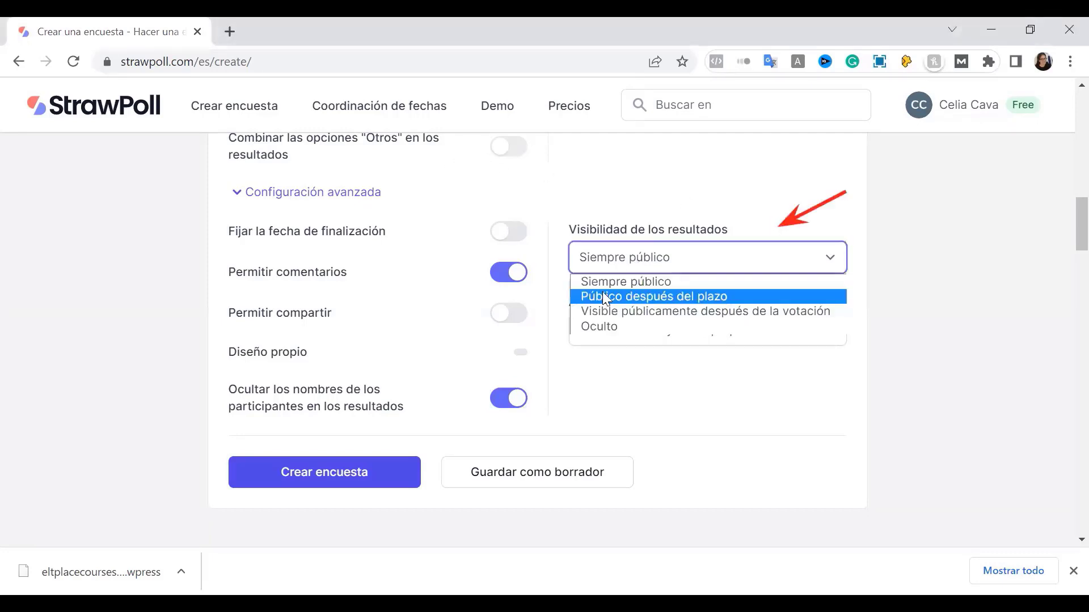
pyautogui.click(594, 327)
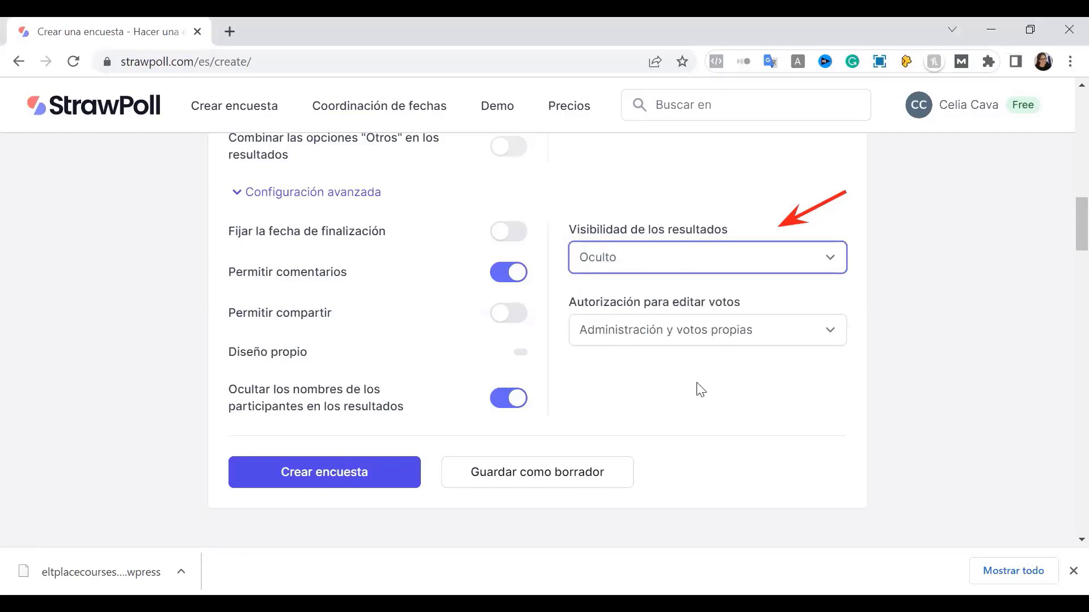
pyautogui.click(667, 253)
pyautogui.click(627, 282)
pyautogui.click(509, 409)
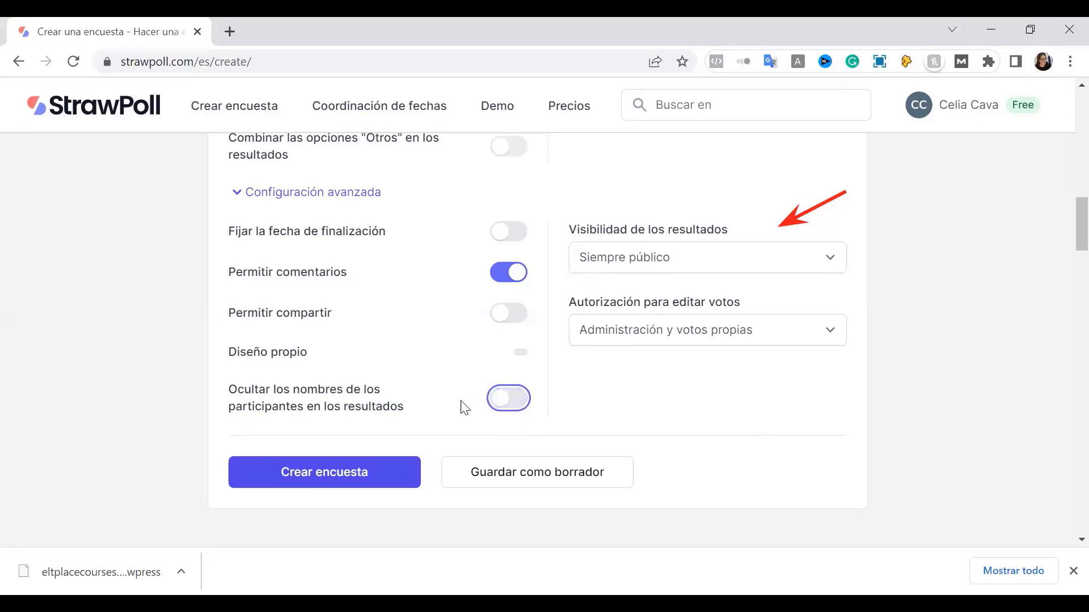
pyautogui.click(516, 403)
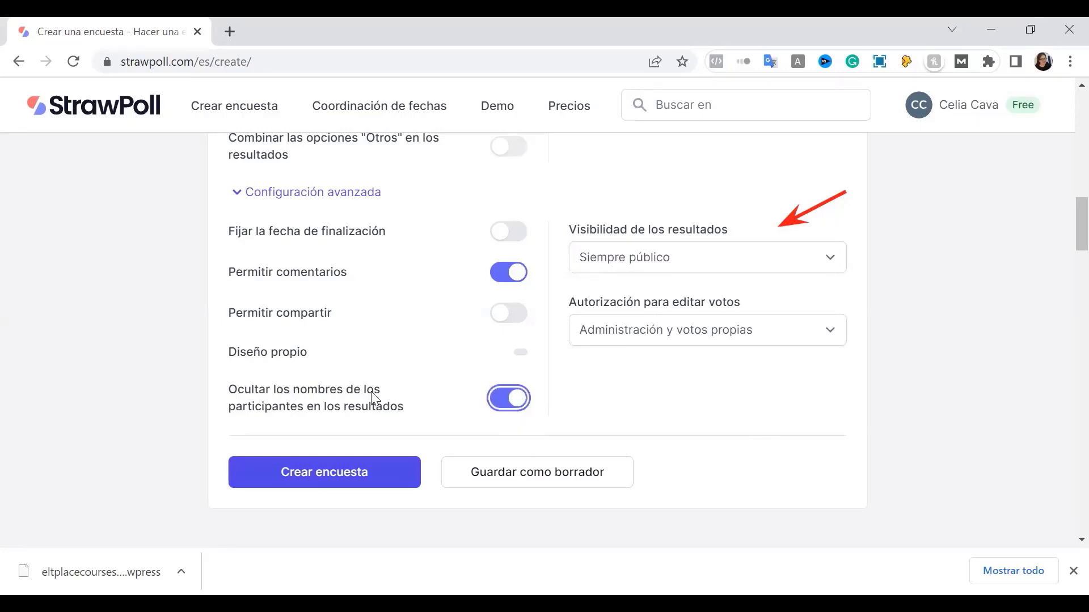
pyautogui.click(520, 409)
pyautogui.click(520, 410)
# Set results visibility to 'Visible públicamente después de la votación'
pyautogui.click(639, 266)
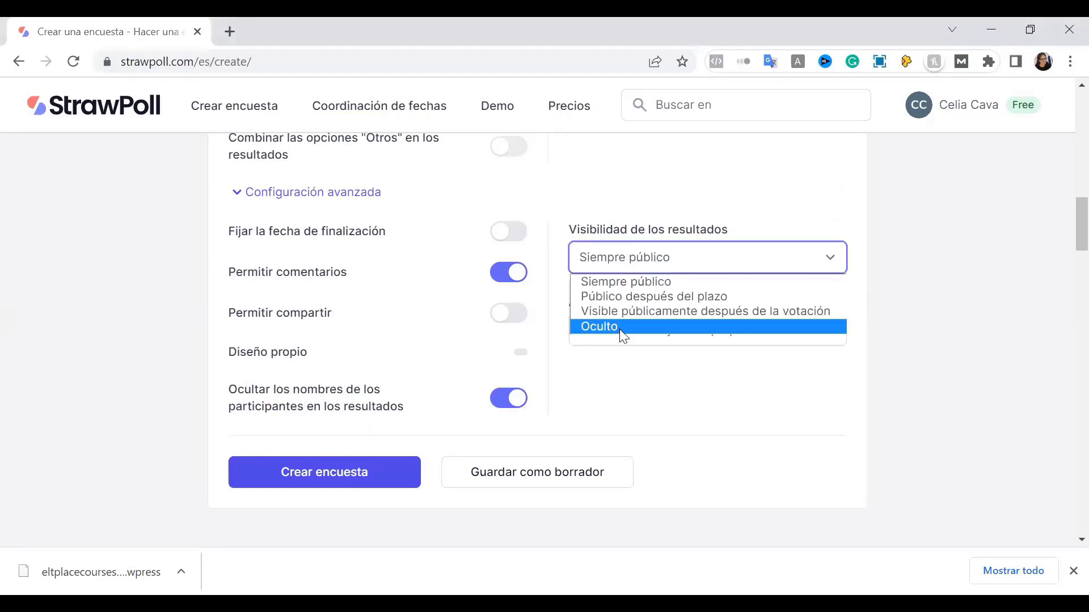
pyautogui.click(619, 328)
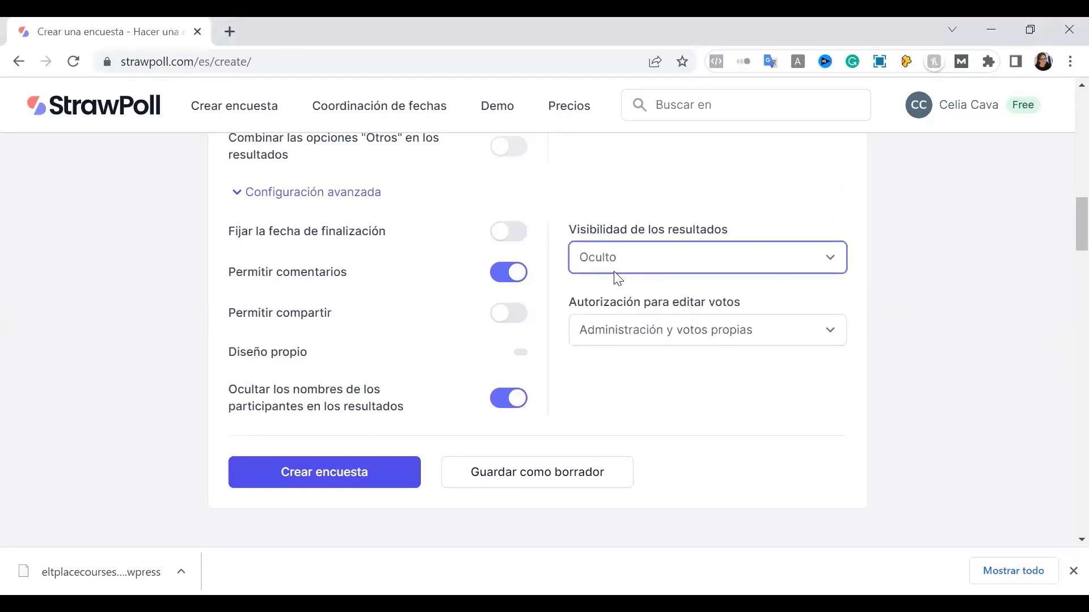
pyautogui.click(679, 263)
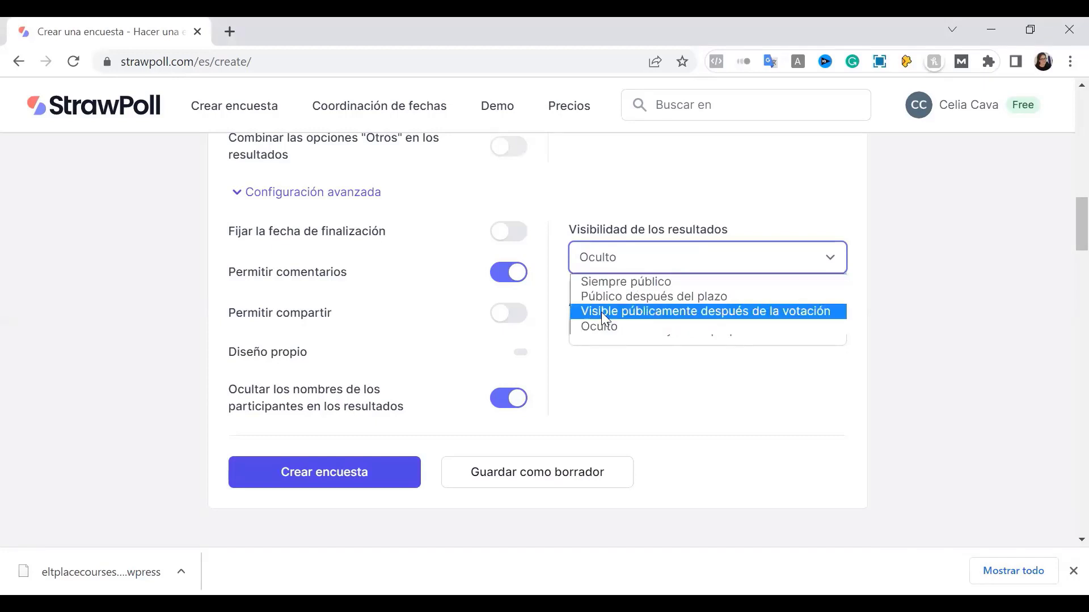
pyautogui.click(667, 322)
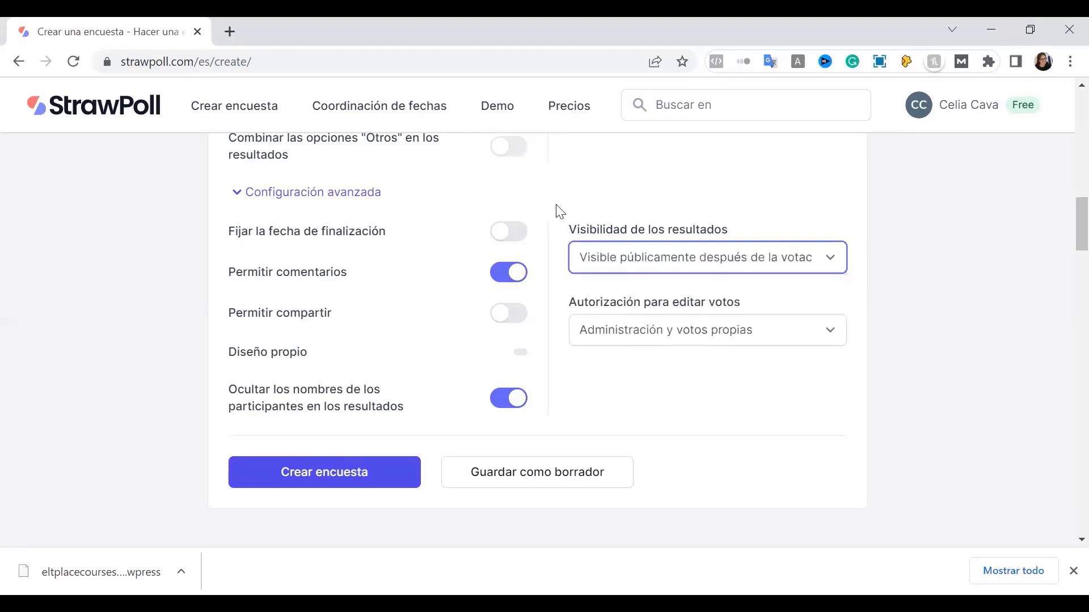
pyautogui.moveTo(832, 201); pyautogui.dragTo(801, 232)
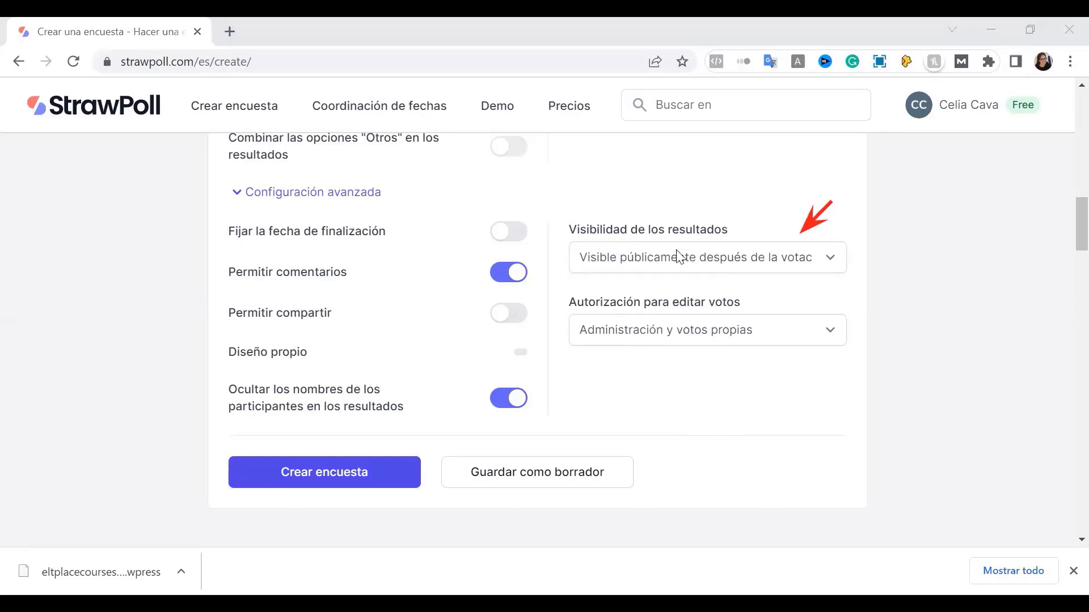
pyautogui.click(682, 264)
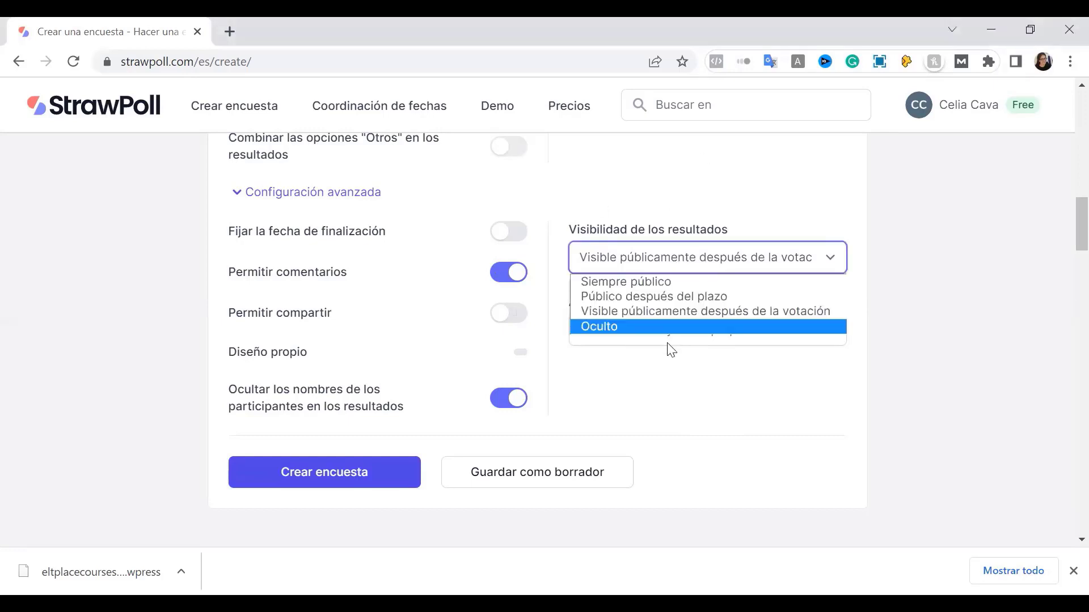
pyautogui.click(713, 383)
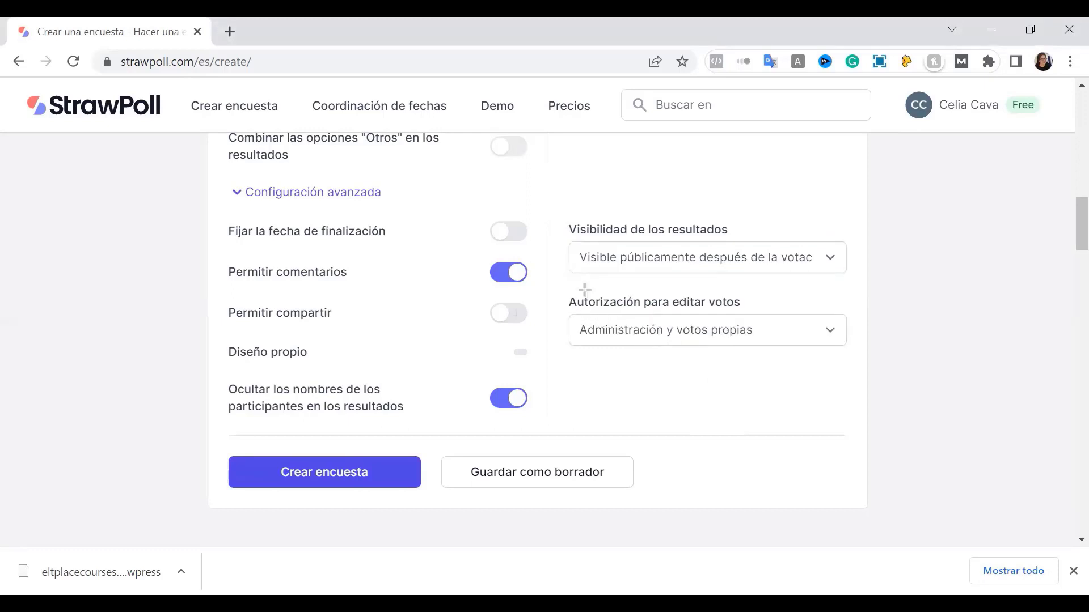
pyautogui.moveTo(554, 278)
pyautogui.mouseDown()
pyautogui.moveTo(812, 370)
pyautogui.moveTo(862, 365)
pyautogui.mouseUp()
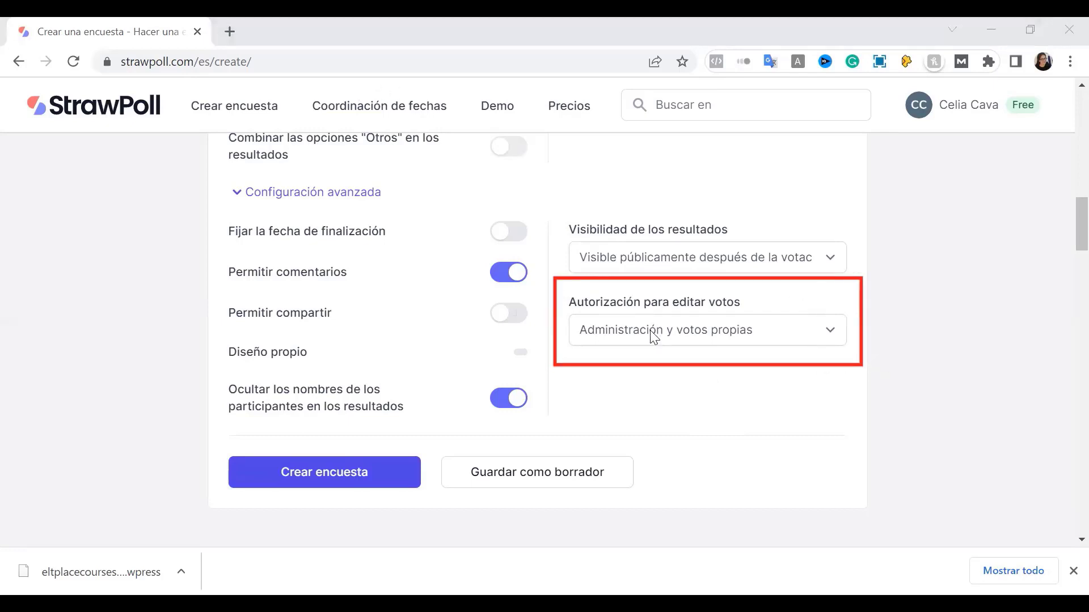
# Try each 'Autorización para editar votos' option, finally setting it to Admin
pyautogui.click(677, 336)
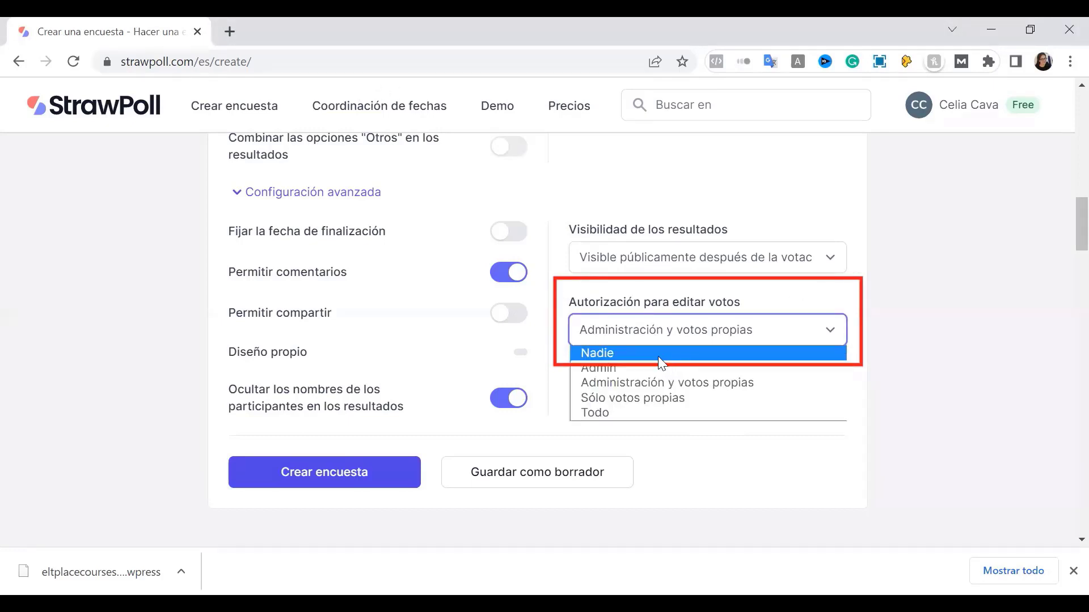
pyautogui.click(623, 351)
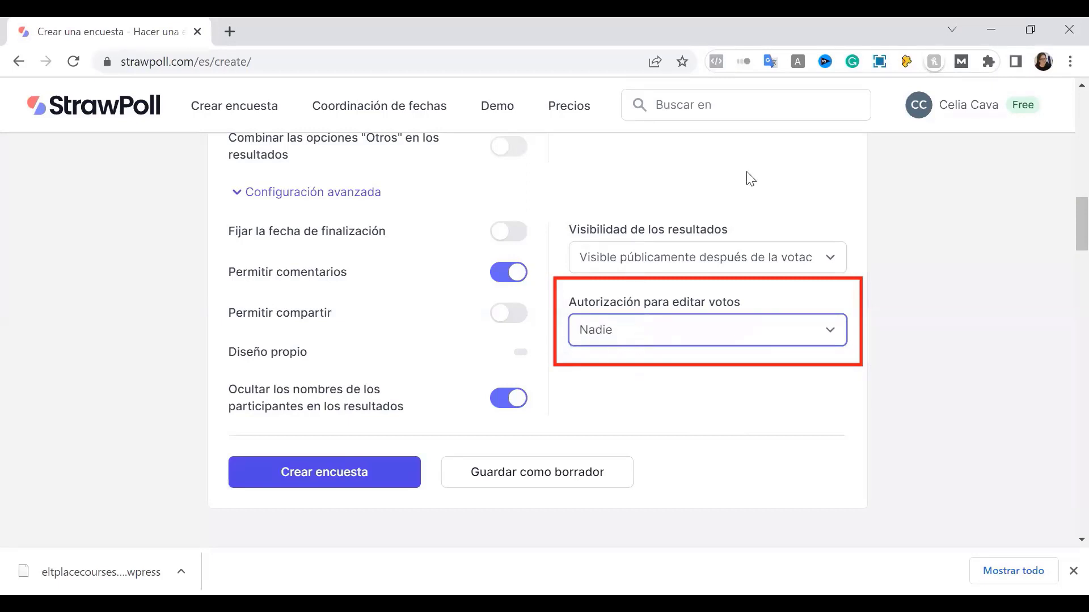
pyautogui.click(644, 335)
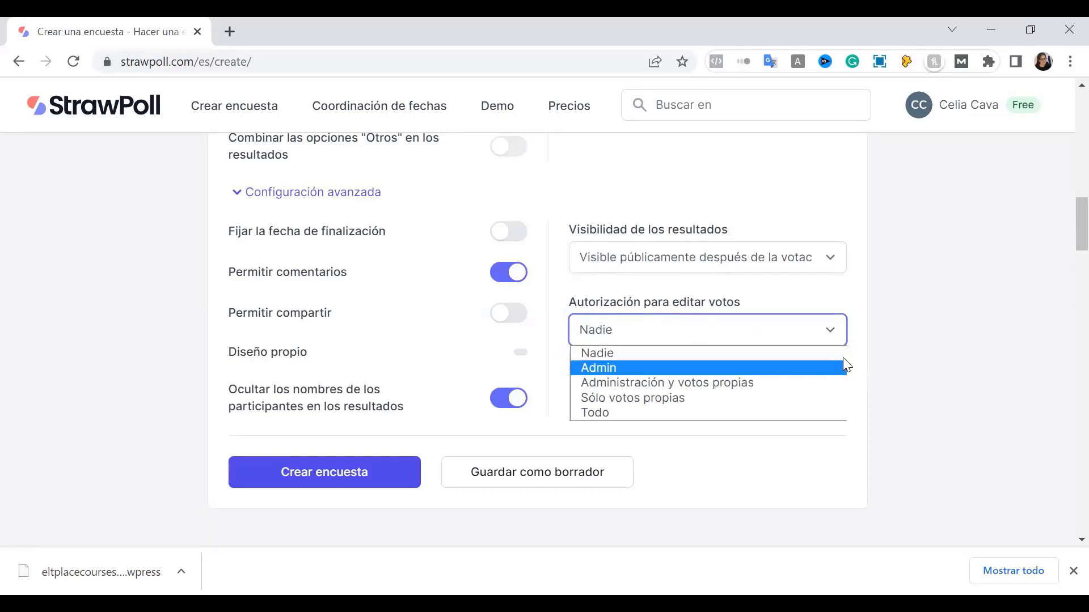
pyautogui.click(679, 368)
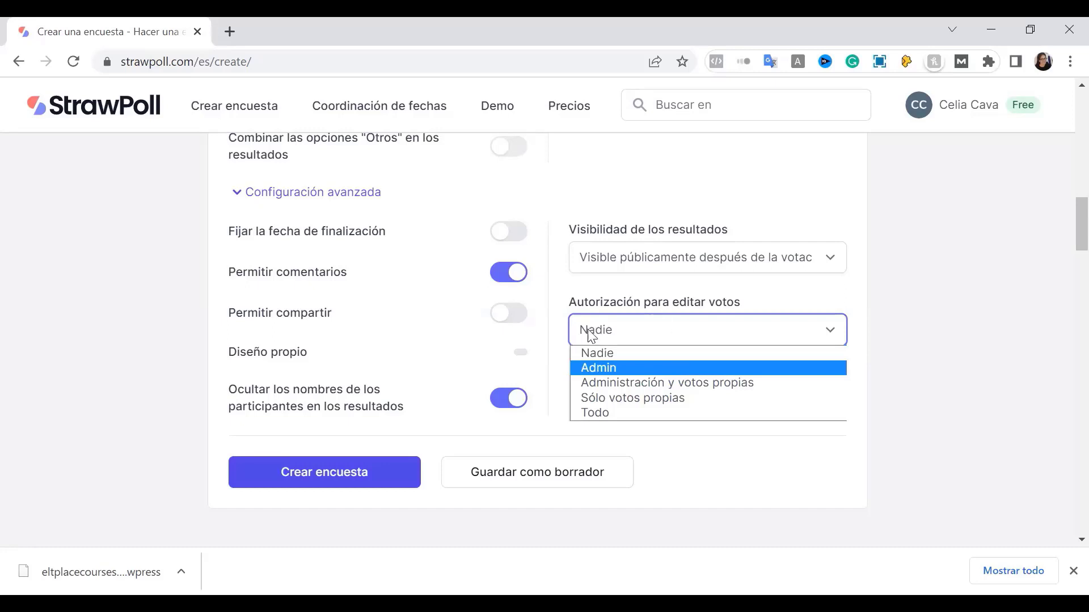
pyautogui.click(616, 330)
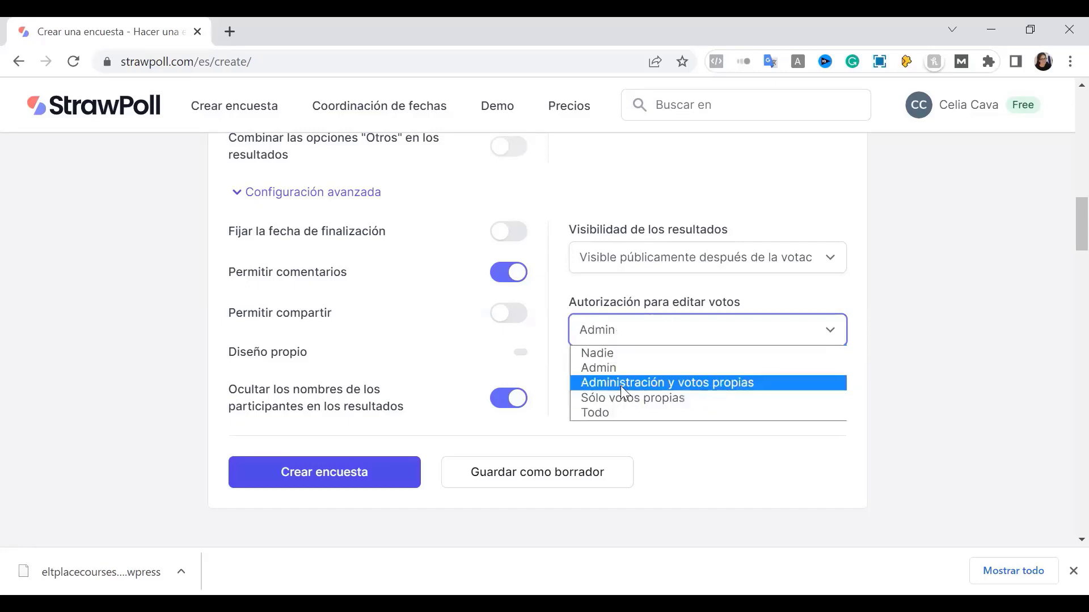
pyautogui.click(678, 336)
pyautogui.click(682, 339)
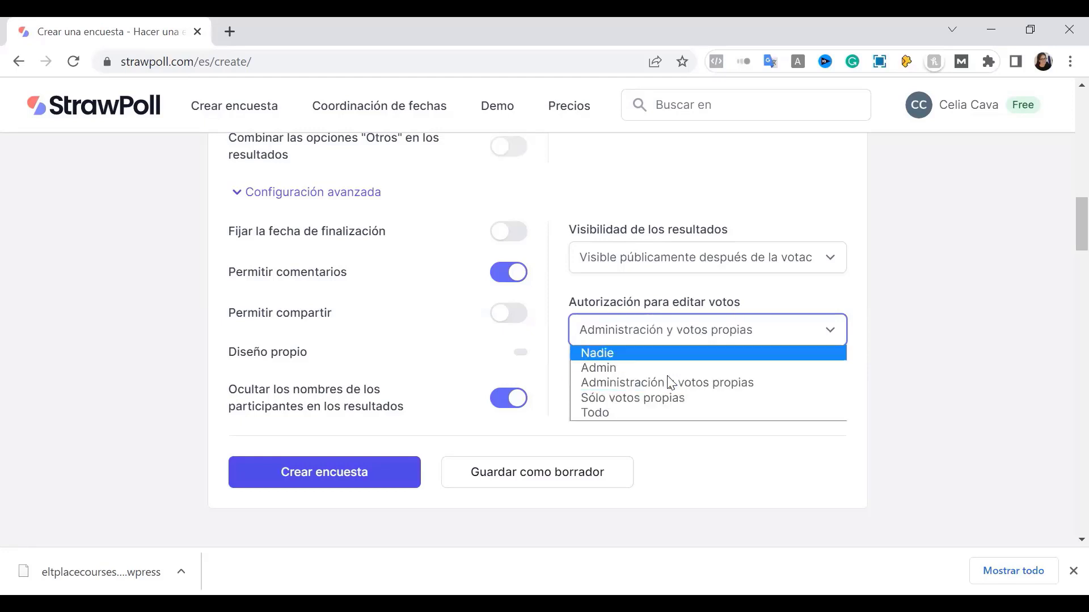
pyautogui.click(613, 345)
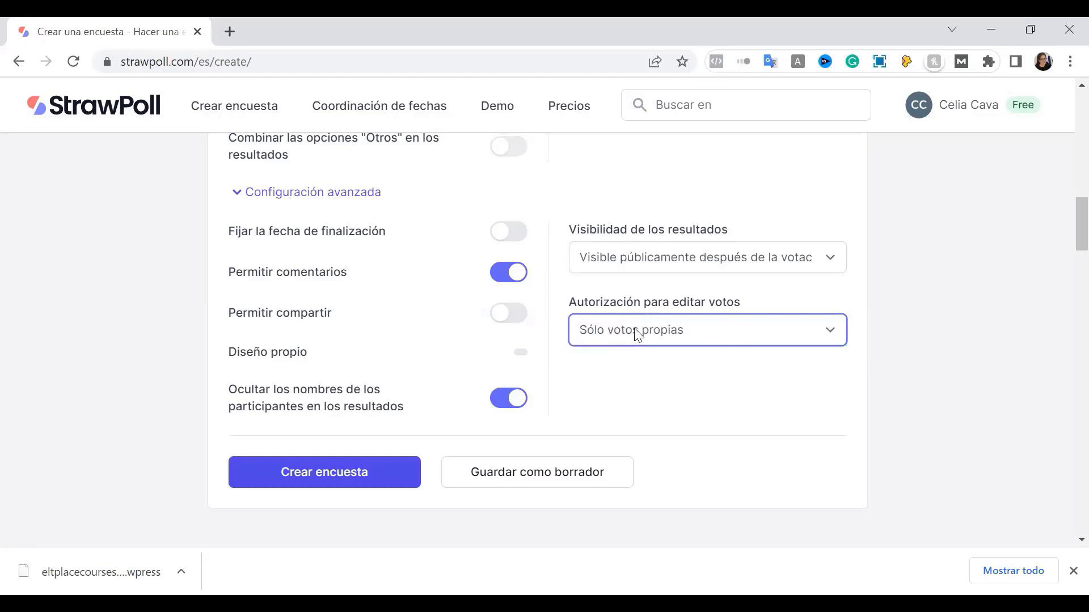
pyautogui.click(679, 330)
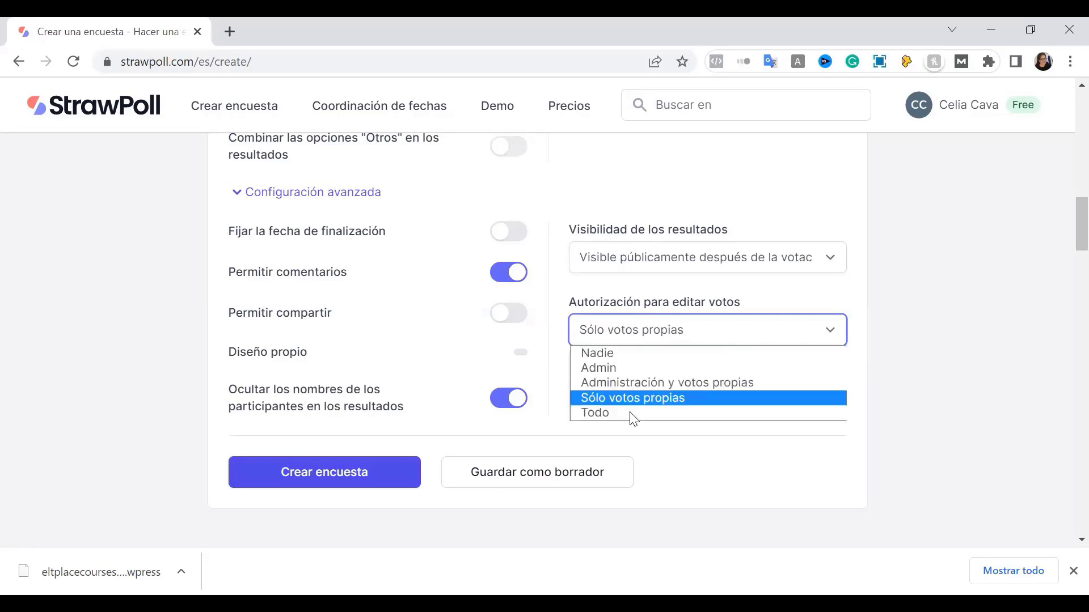
pyautogui.press('Return')
pyautogui.click(625, 333)
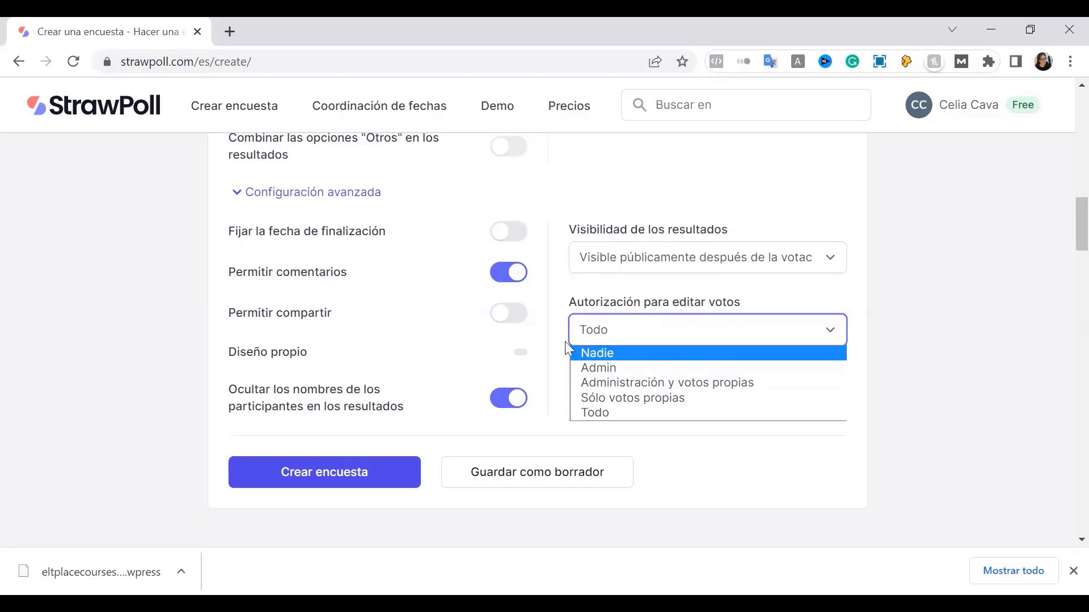
pyautogui.click(593, 373)
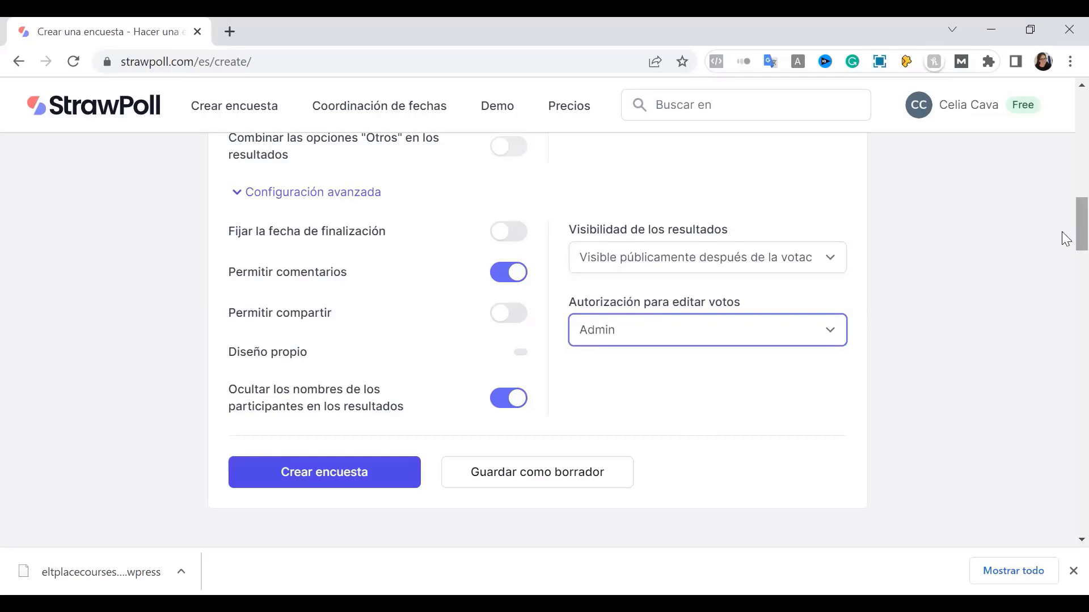
# Open the Galería de medios from the image icon in the Título field
pyautogui.scroll(6, 1062, 215)
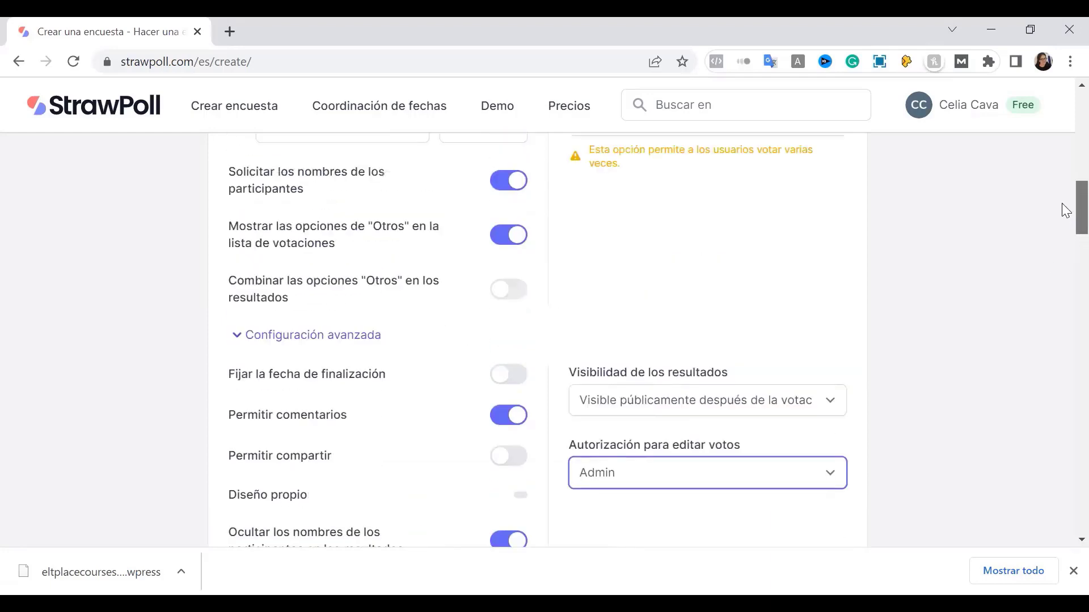
pyautogui.scroll(3, 1064, 204)
pyautogui.scroll(-5, 1064, 211)
pyautogui.scroll(1, 1065, 211)
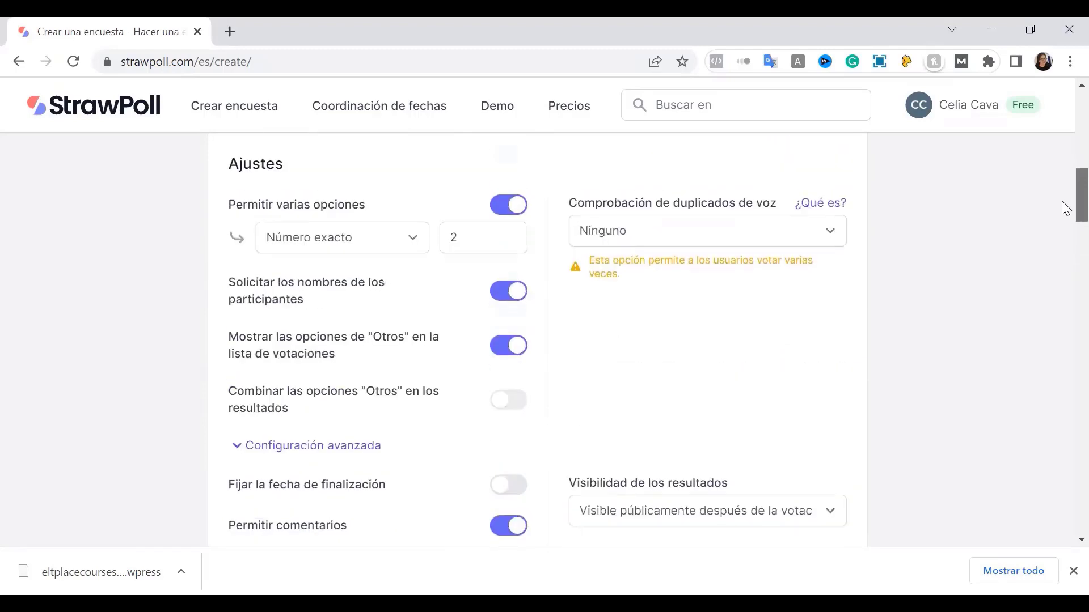
pyautogui.scroll(-6, 596, 503)
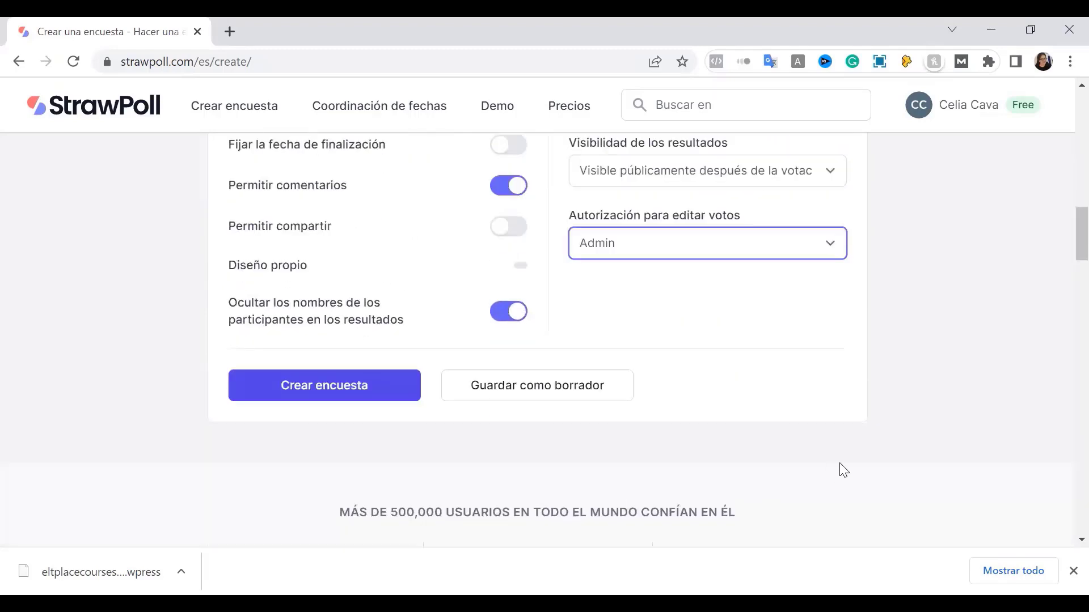
pyautogui.scroll(15, 832, 466)
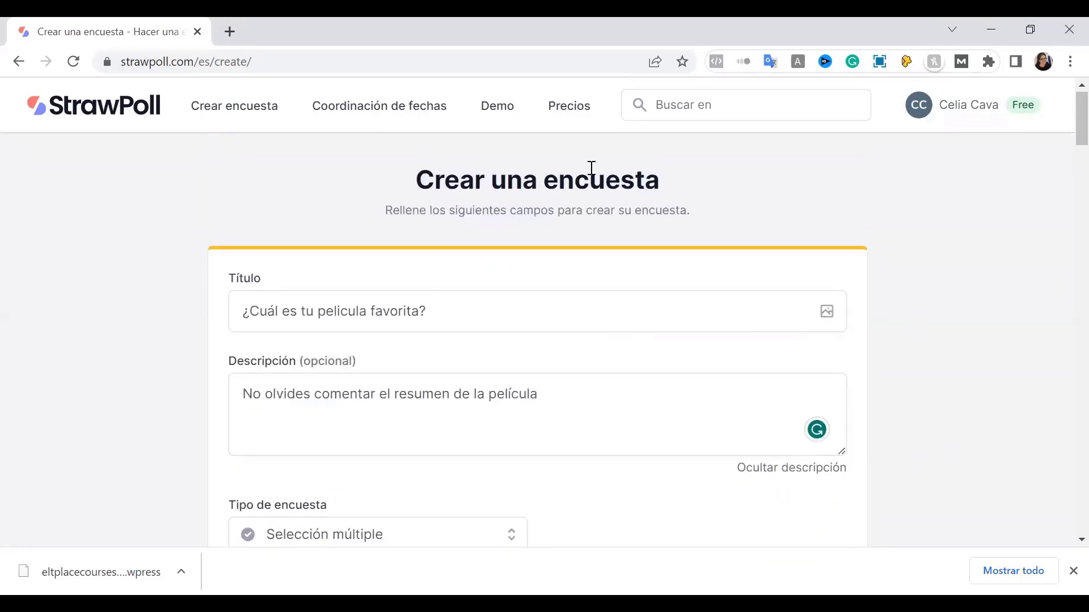
pyautogui.moveTo(948, 258); pyautogui.dragTo(841, 303)
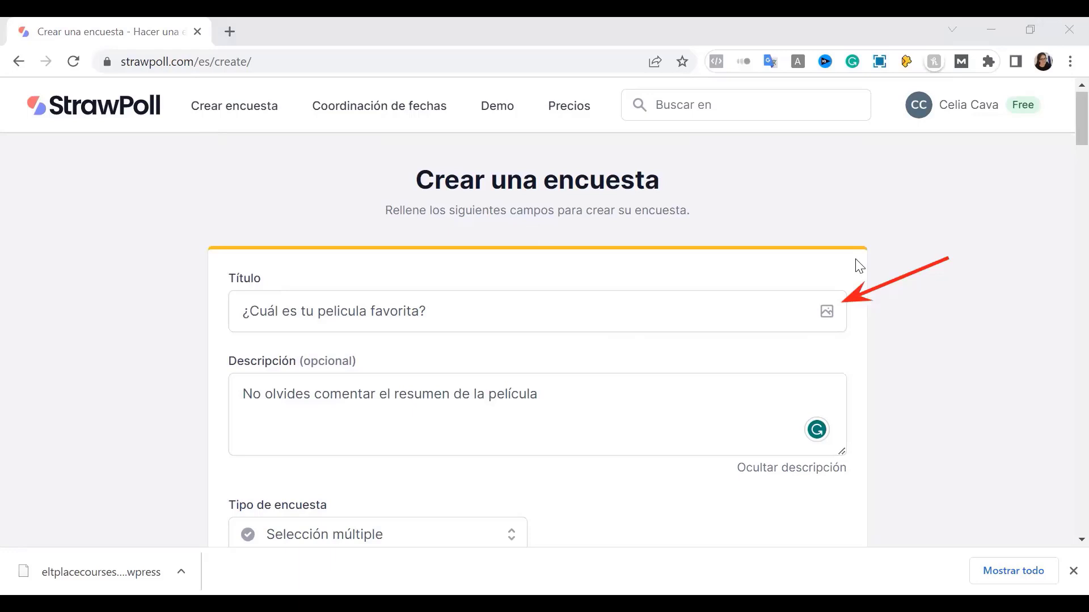
pyautogui.click(827, 311)
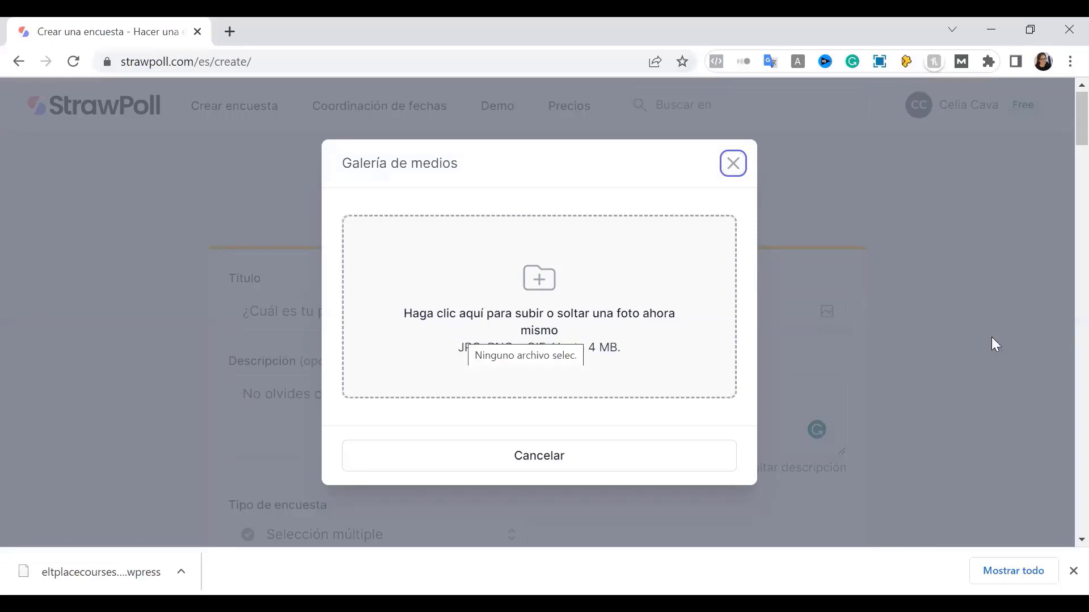
# Upload image 6, the child-gaming illustration, to the poll question
pyautogui.click(557, 245)
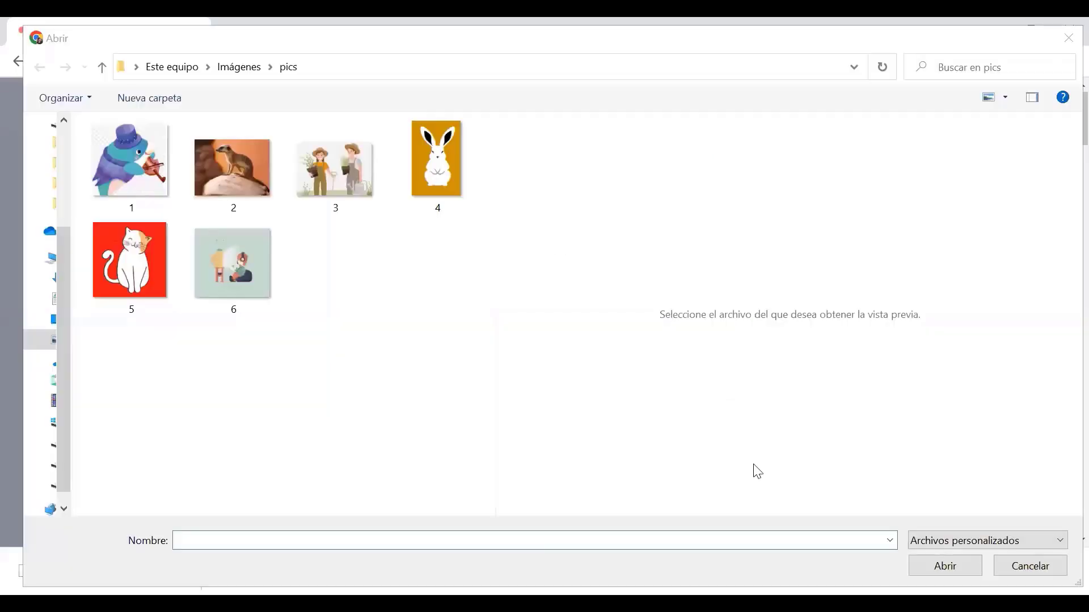
pyautogui.click(242, 250)
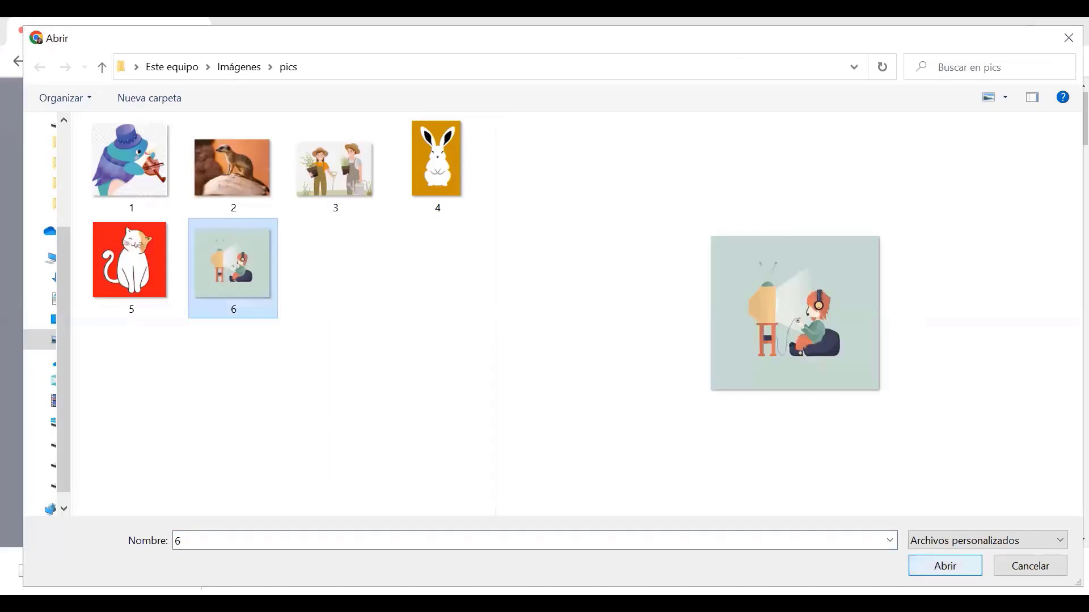
pyautogui.click(945, 566)
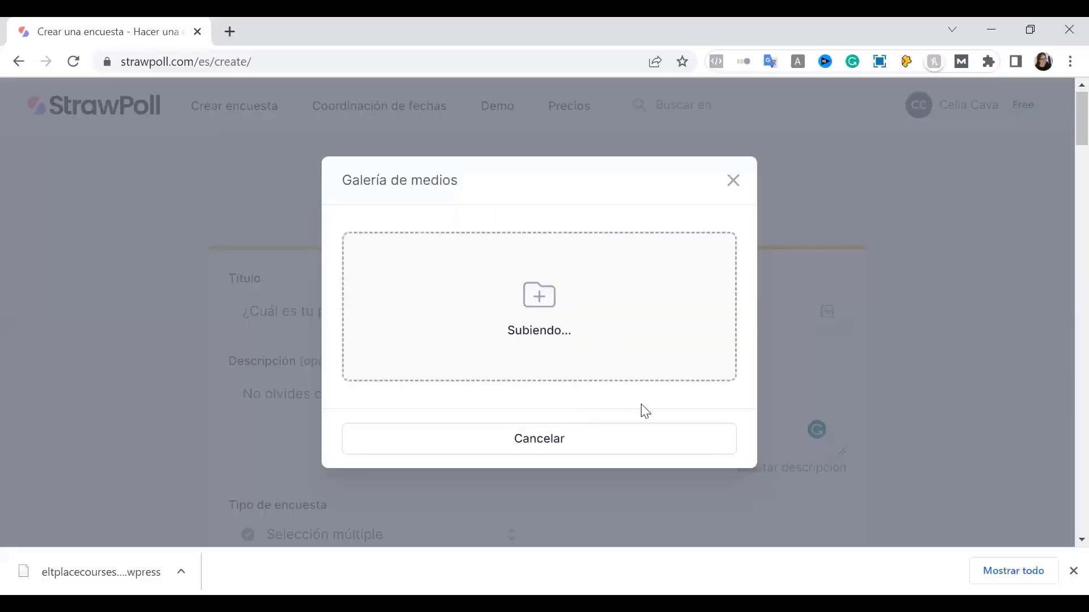
# Publish the favourite-movie poll with Crear encuesta
pyautogui.scroll(-4, 659, 536)
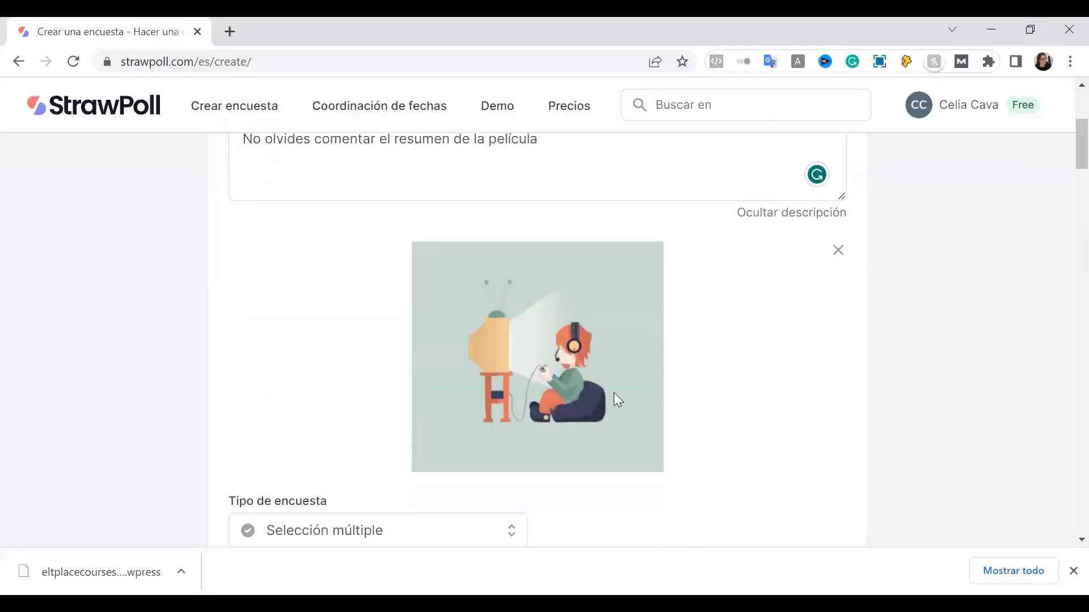
pyautogui.scroll(2, 751, 437)
pyautogui.scroll(-4, 697, 439)
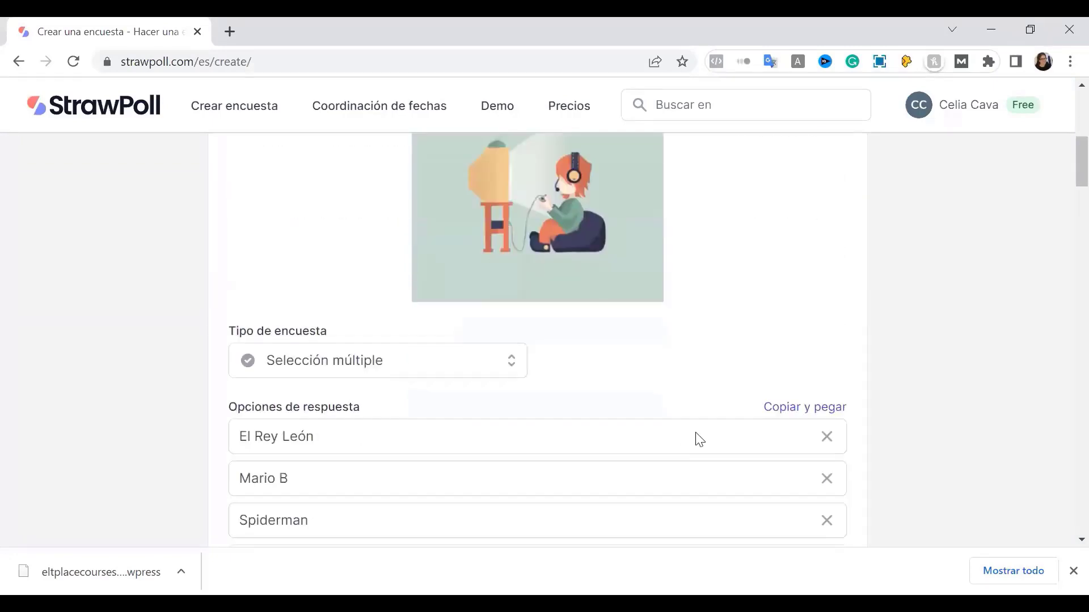
pyautogui.scroll(-2, 699, 440)
pyautogui.scroll(-10, 697, 436)
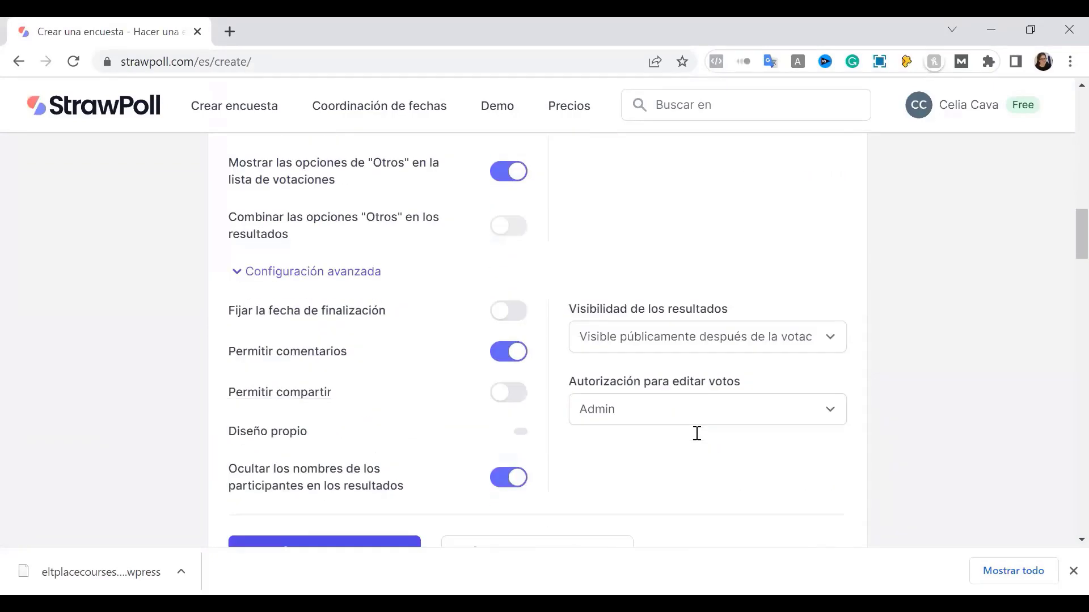
pyautogui.scroll(-3, 697, 433)
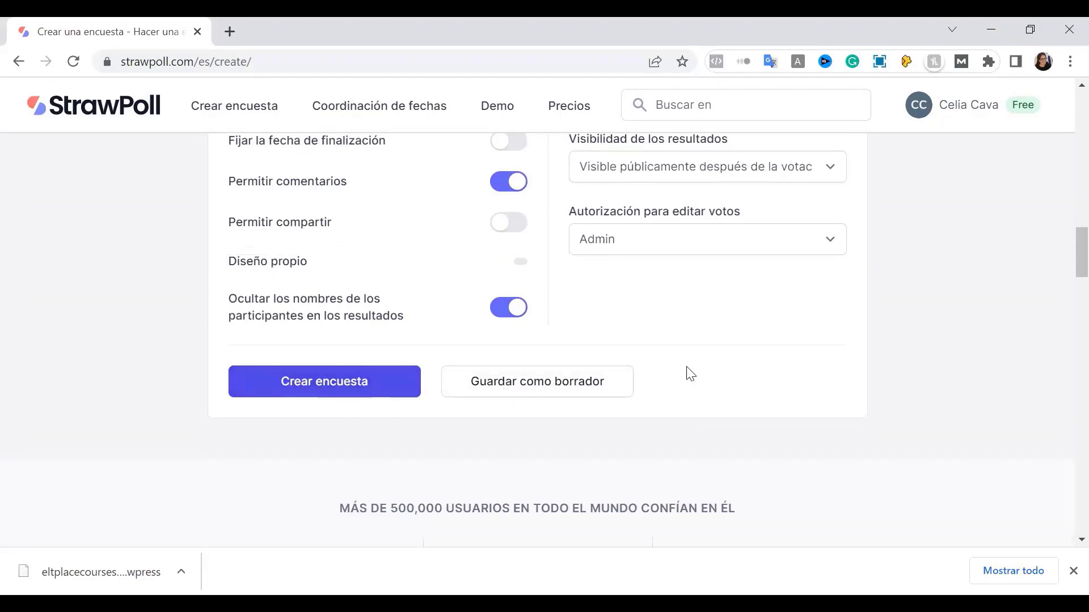
pyautogui.click(331, 393)
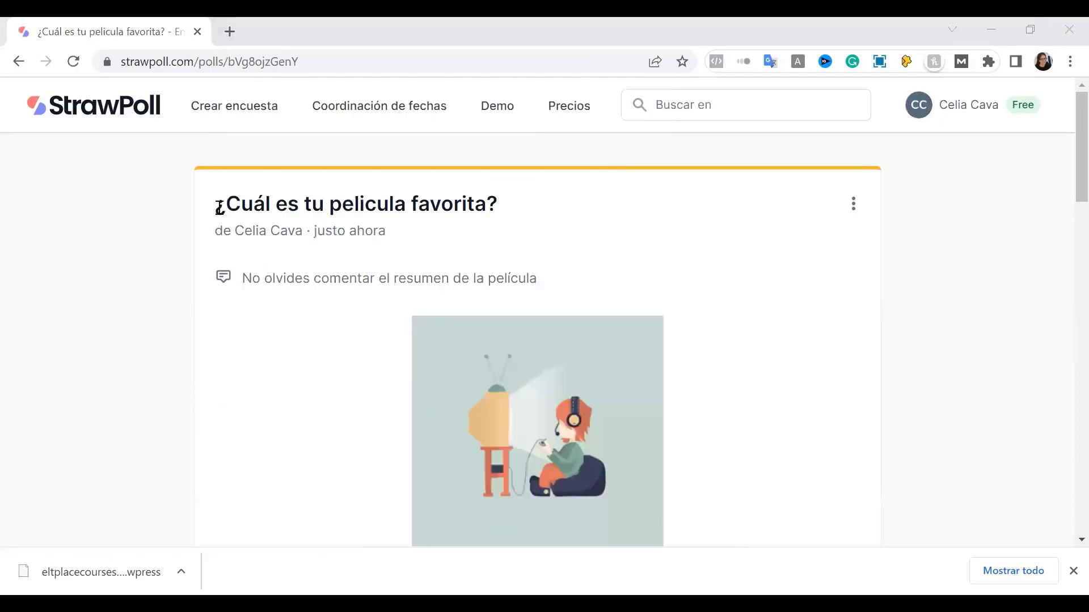
# Highlight the published poll's title and description line
pyautogui.moveTo(219, 206); pyautogui.dragTo(514, 202)
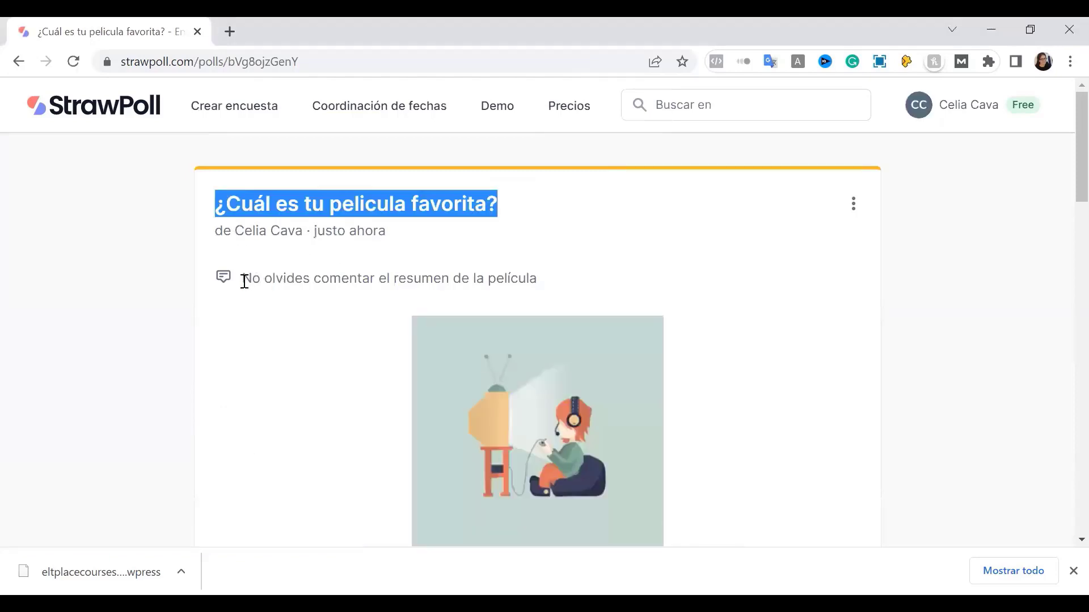
pyautogui.moveTo(241, 278); pyautogui.dragTo(560, 285)
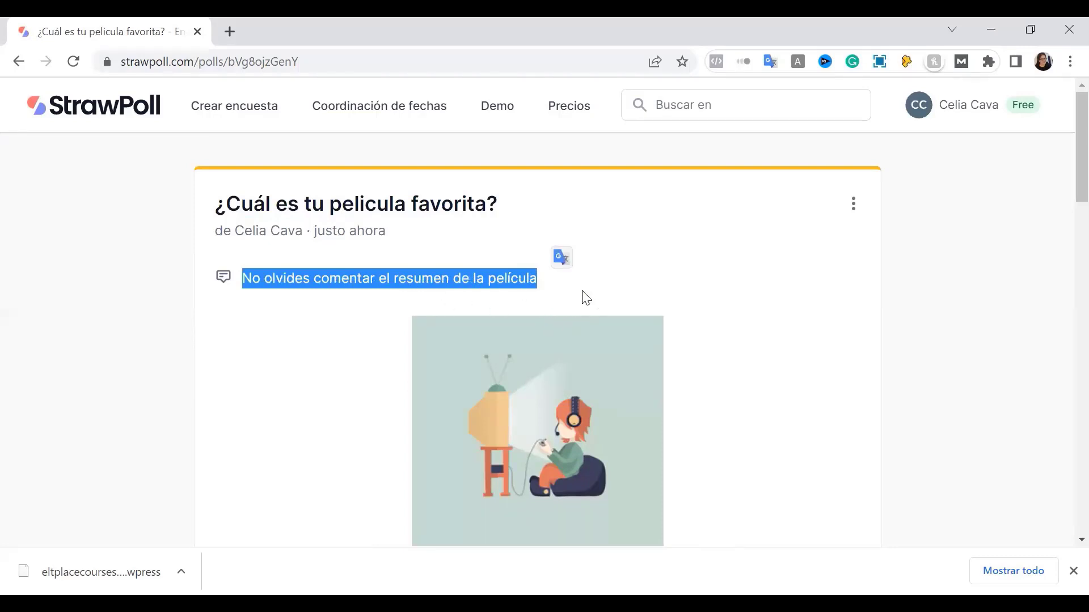
pyautogui.scroll(-2, 622, 448)
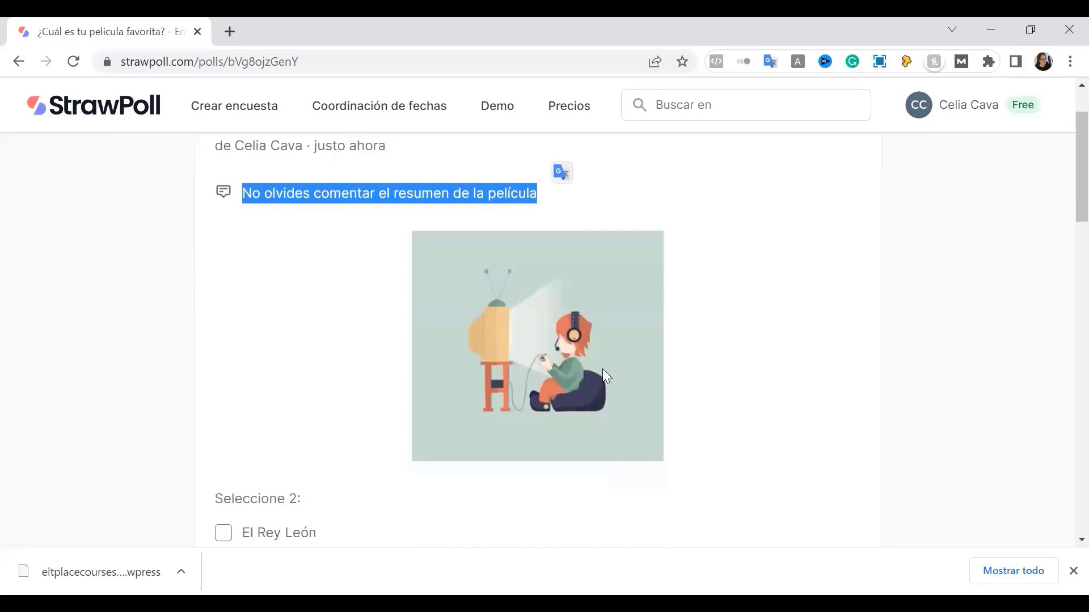
pyautogui.scroll(-5, 597, 359)
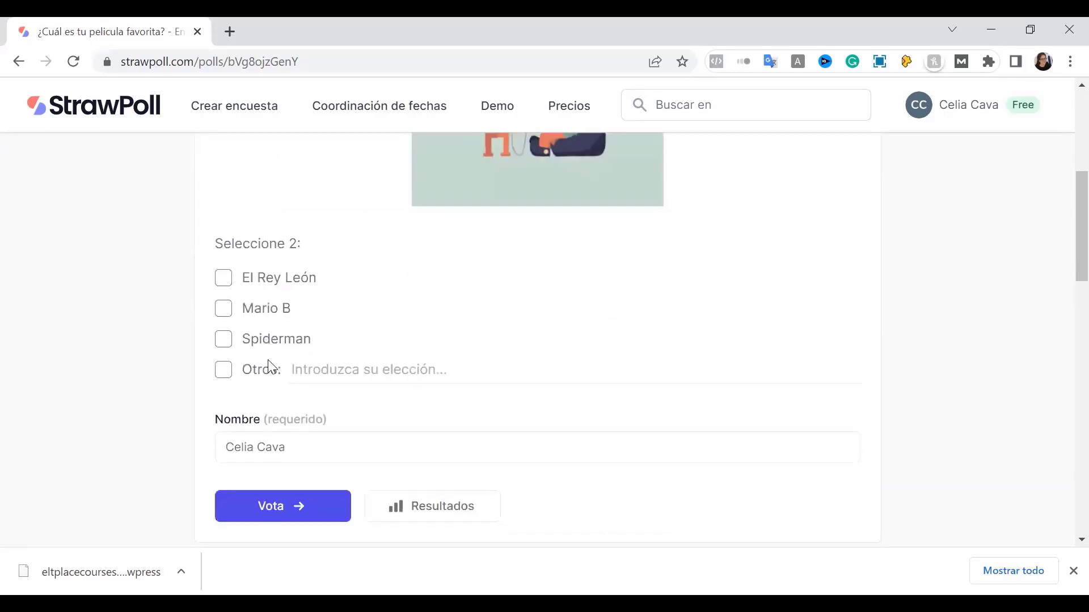
pyautogui.scroll(-3, 306, 435)
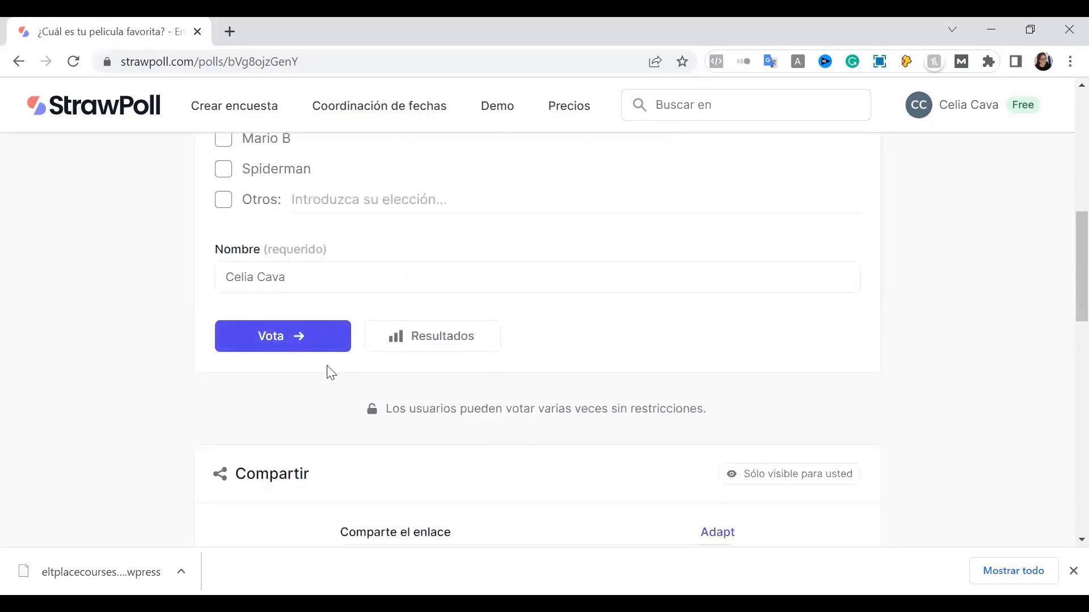
pyautogui.scroll(9, 331, 373)
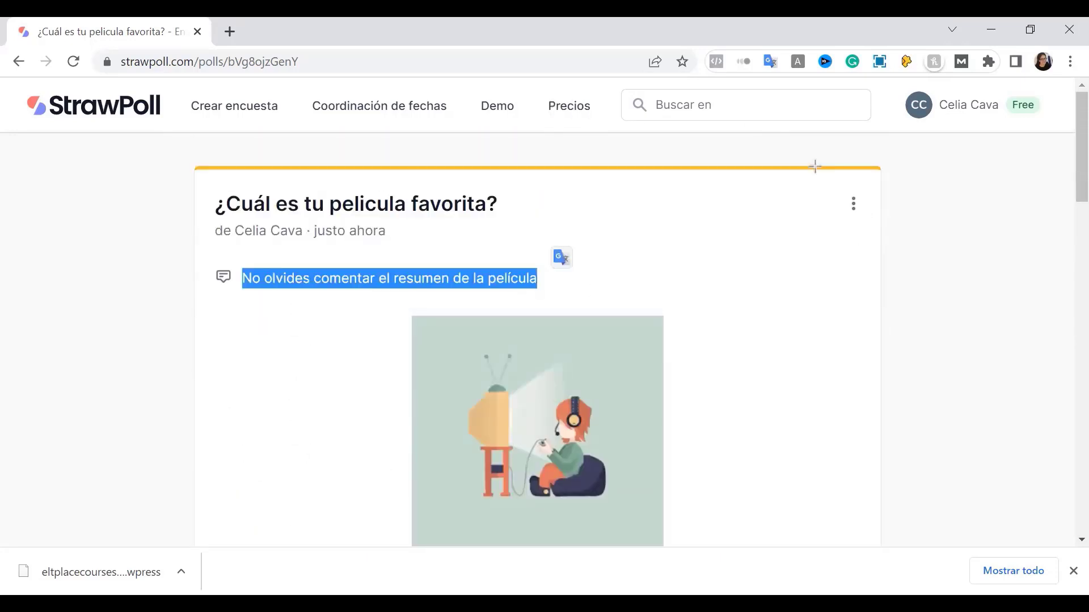
# Open the published poll for editing and save it with 'Guardar los cambios'
pyautogui.click(858, 205)
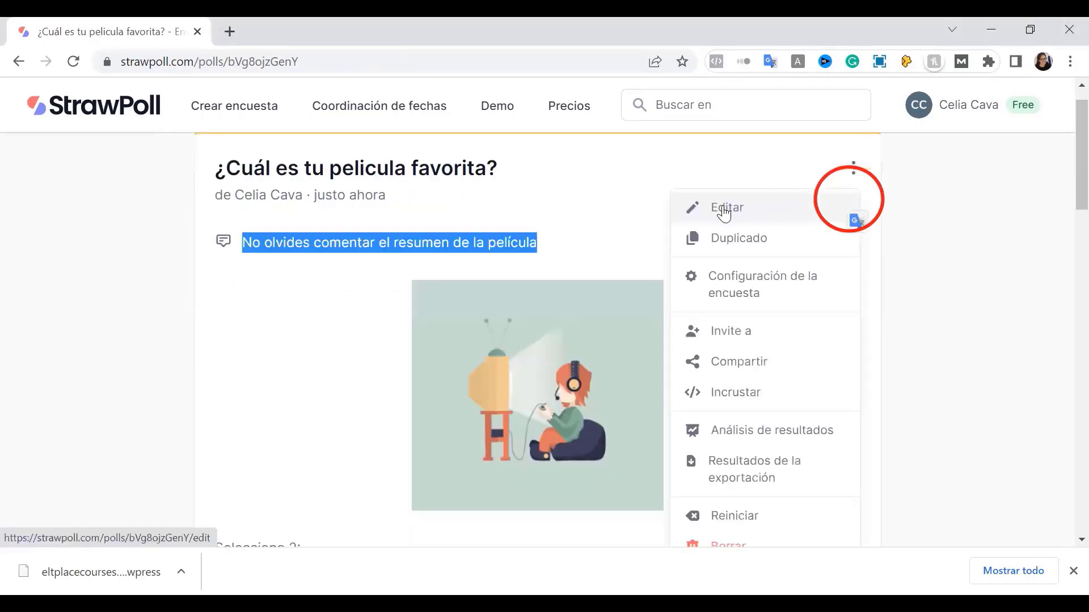
pyautogui.click(724, 209)
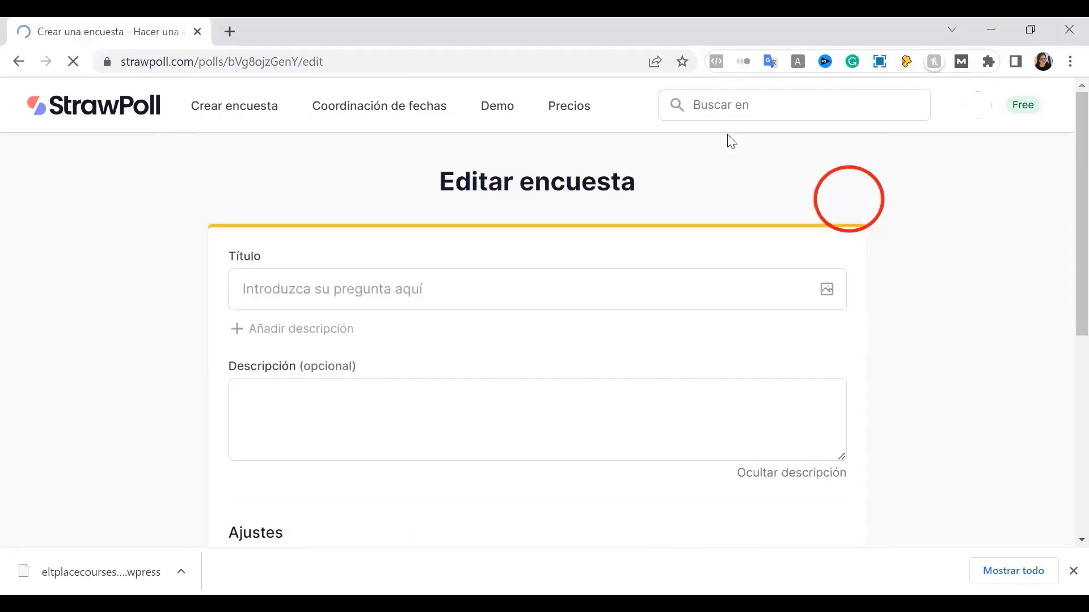
pyautogui.scroll(-10, 402, 340)
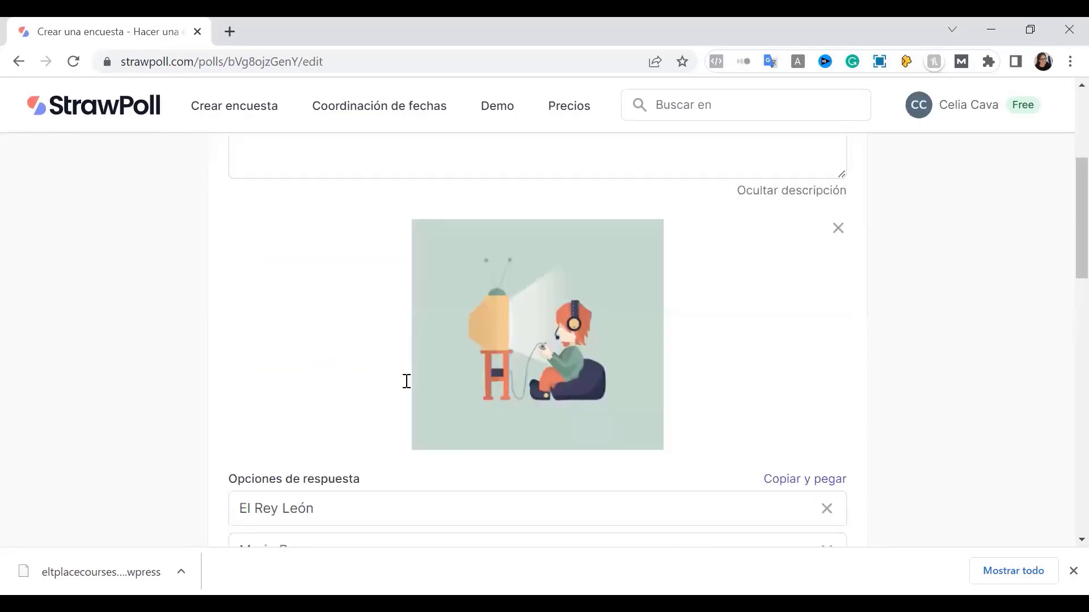
pyautogui.scroll(-6, 340, 447)
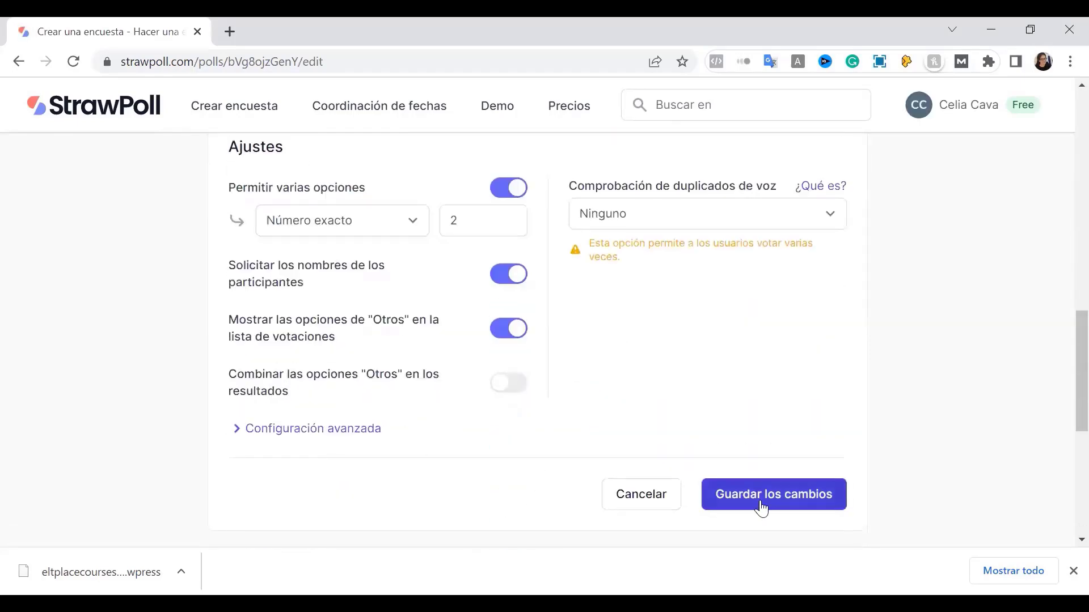
pyautogui.click(762, 507)
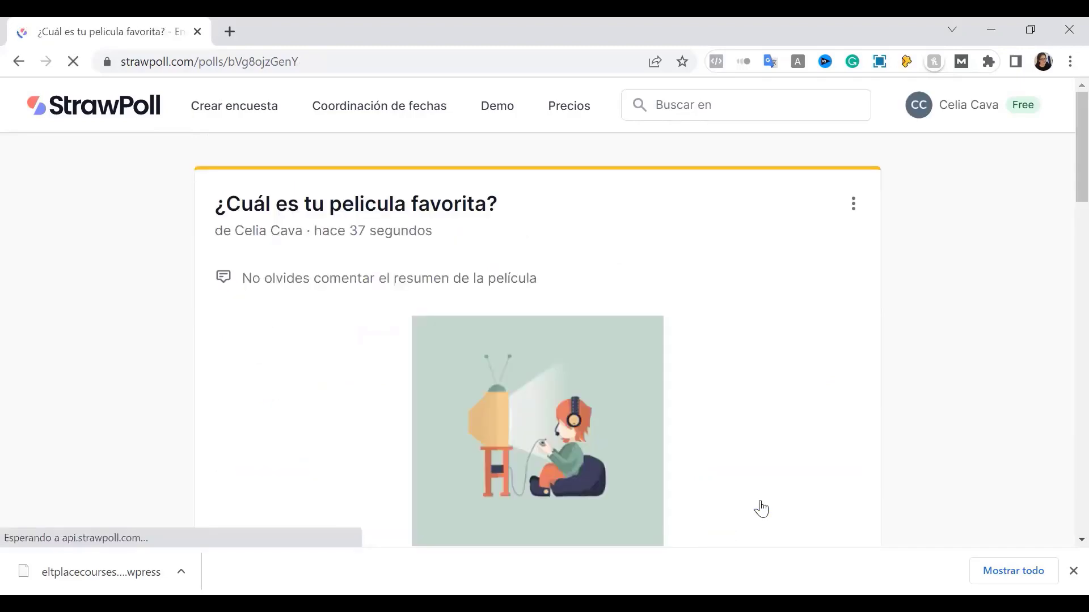
# Outline the Compartir section and poll link in red, then clear the annotations
pyautogui.scroll(-15, 761, 509)
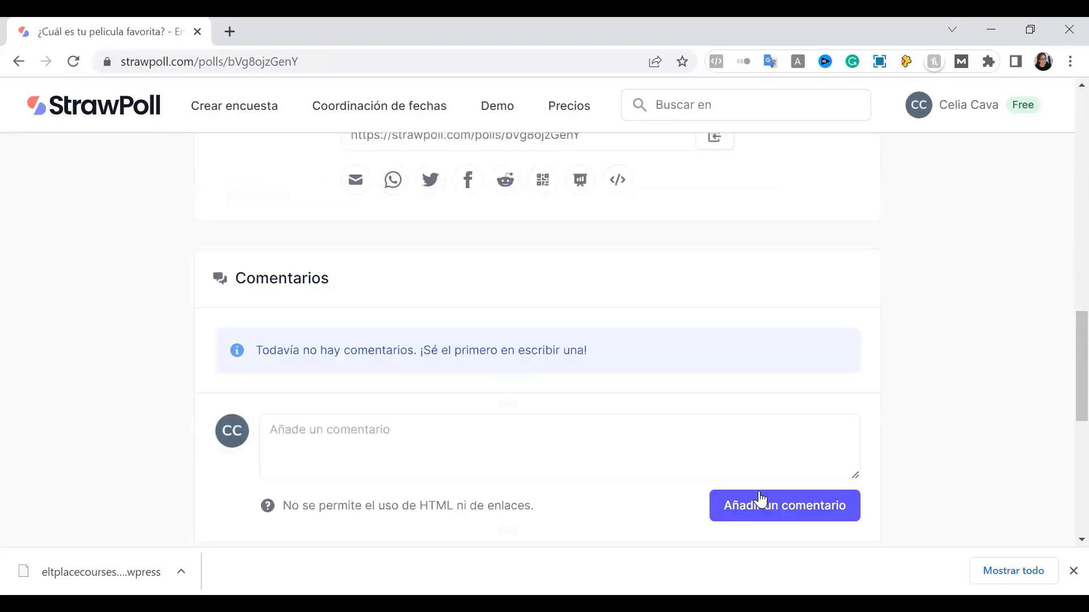
pyautogui.scroll(5, 759, 499)
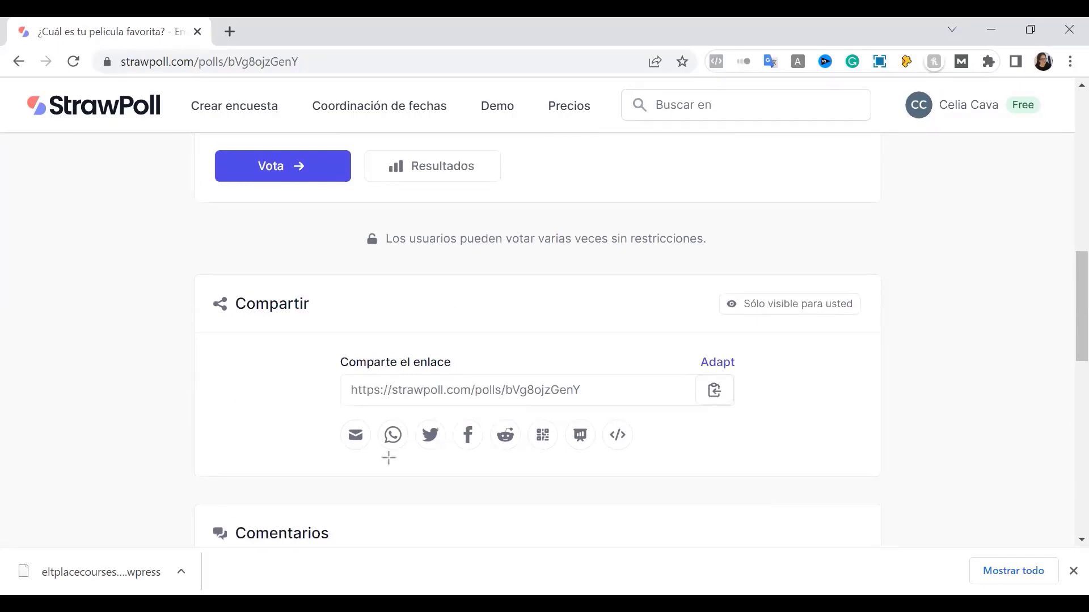
pyautogui.moveTo(868, 488); pyautogui.dragTo(917, 488)
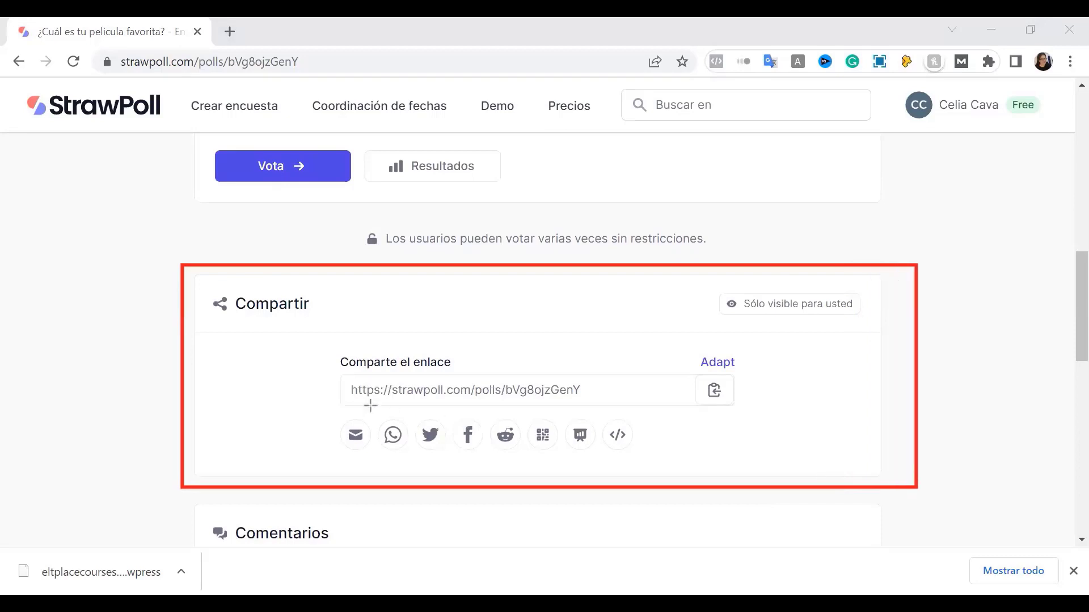
pyautogui.moveTo(335, 371)
pyautogui.mouseDown()
pyautogui.moveTo(394, 397)
pyautogui.moveTo(612, 406)
pyautogui.mouseUp()
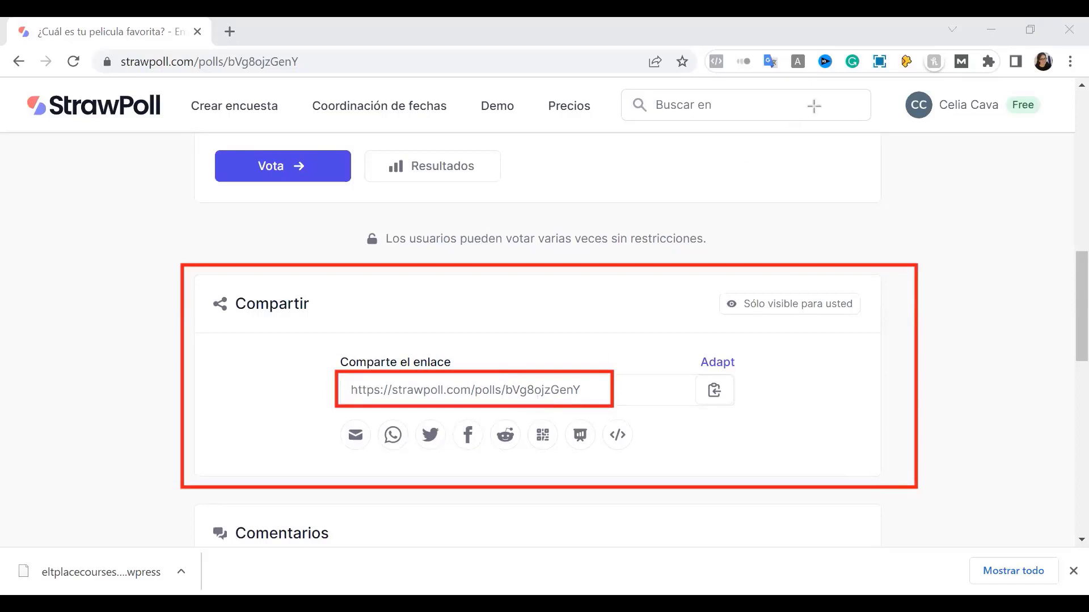
pyautogui.press('e')
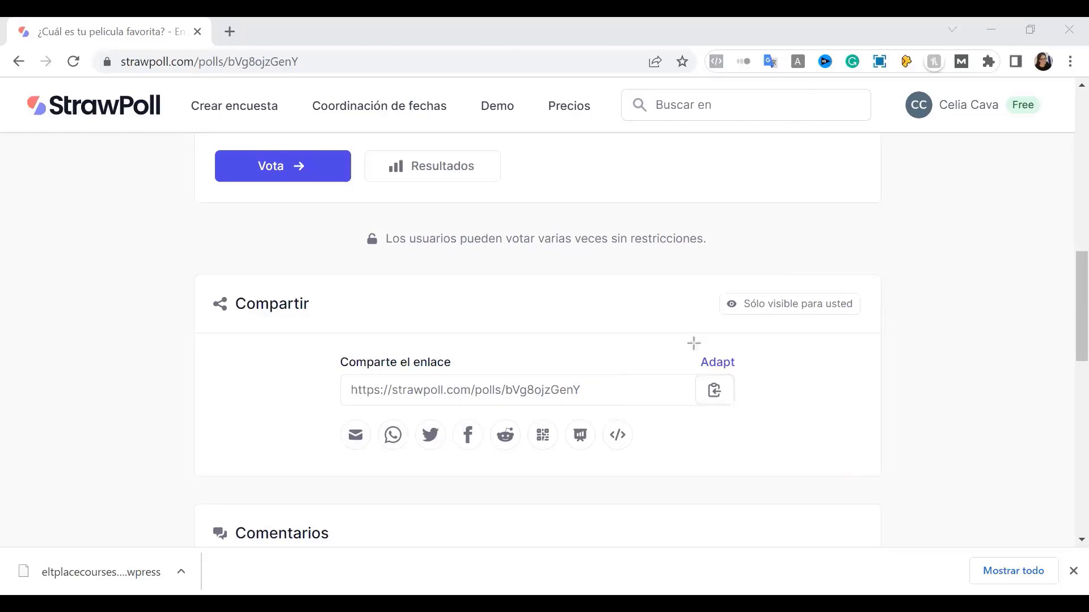
# Copy the poll's share link and bring up the poll in an incognito window
pyautogui.moveTo(694, 376); pyautogui.dragTo(744, 414)
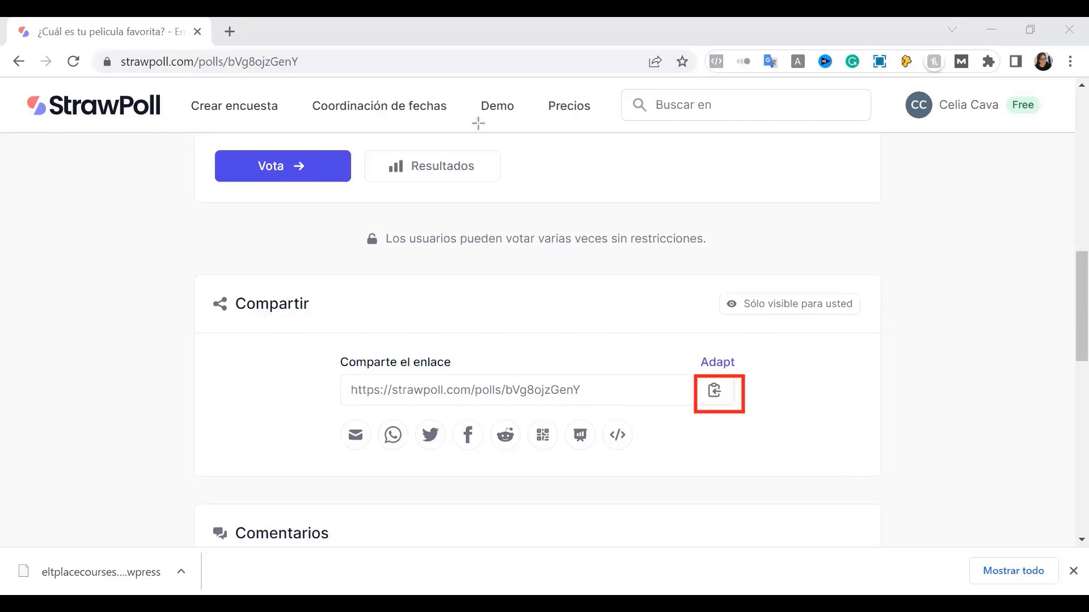
pyautogui.click(713, 390)
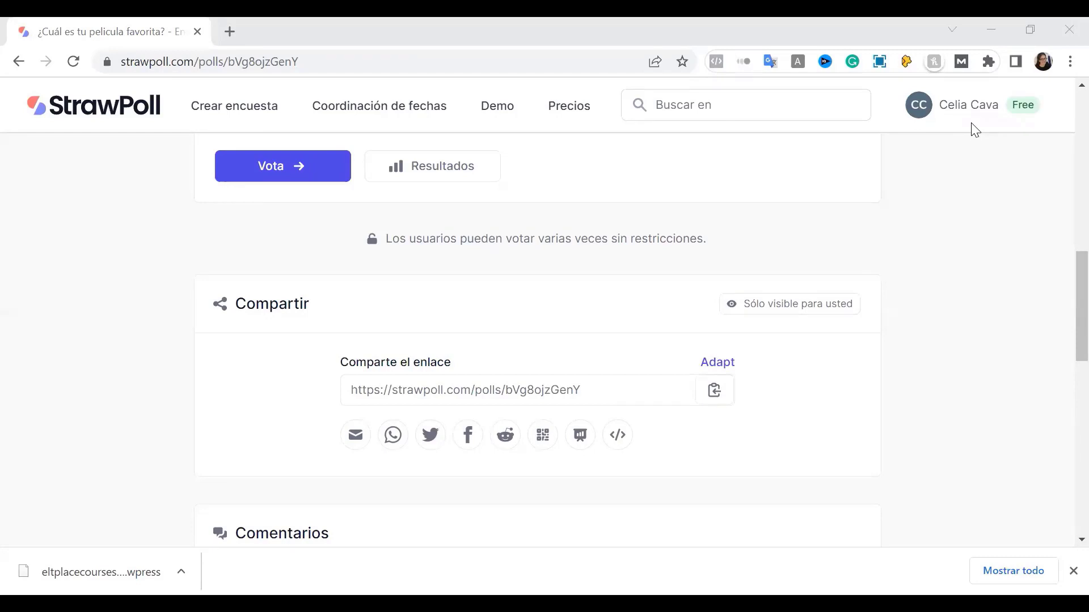
pyautogui.hotkey('alt', 'Tab')
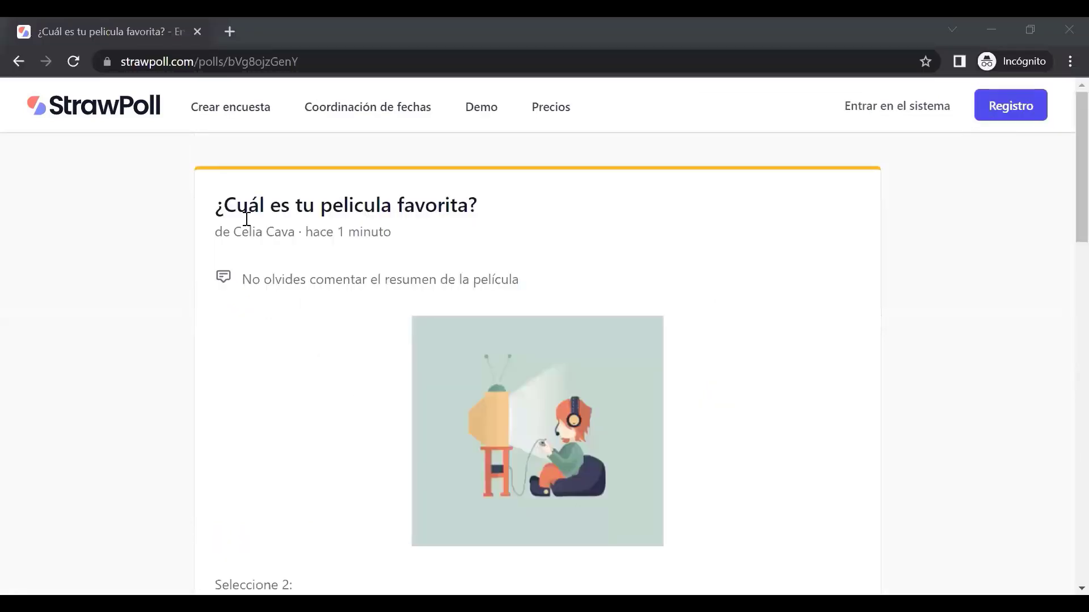
# Select El Rey León and the Otros write-in 'Matilda', leaving Mario B unchecked
pyautogui.scroll(-15, 293, 368)
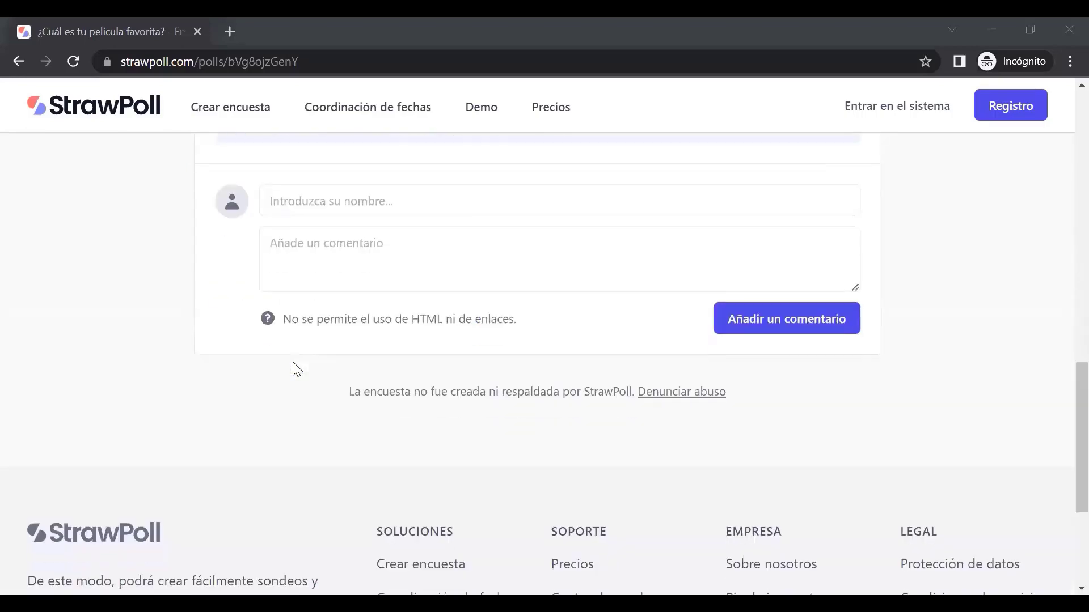
pyautogui.scroll(8, 292, 374)
pyautogui.scroll(8, 293, 374)
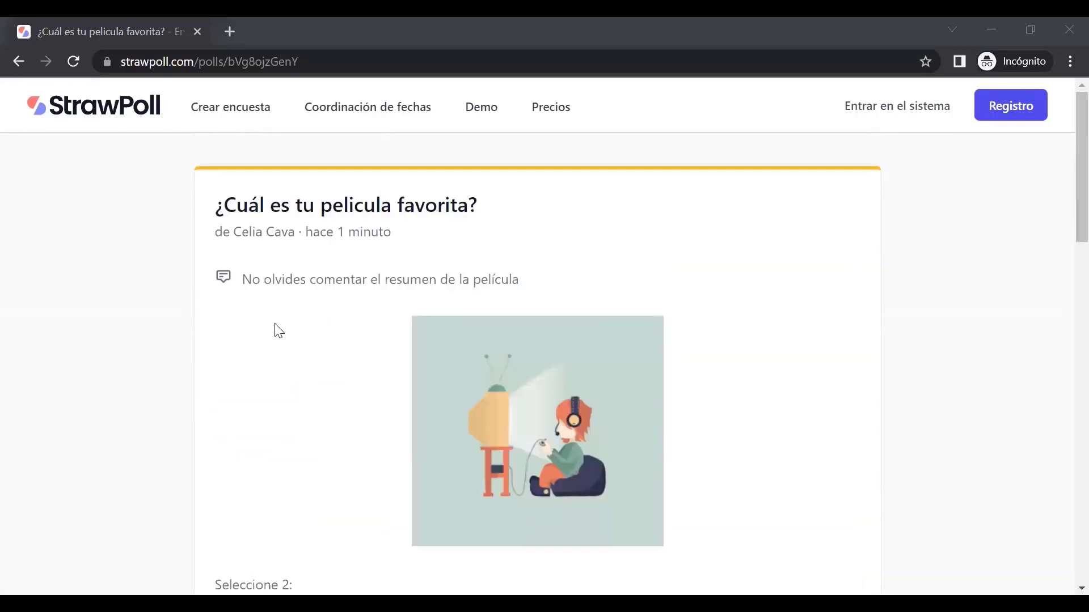
pyautogui.scroll(-6, 522, 307)
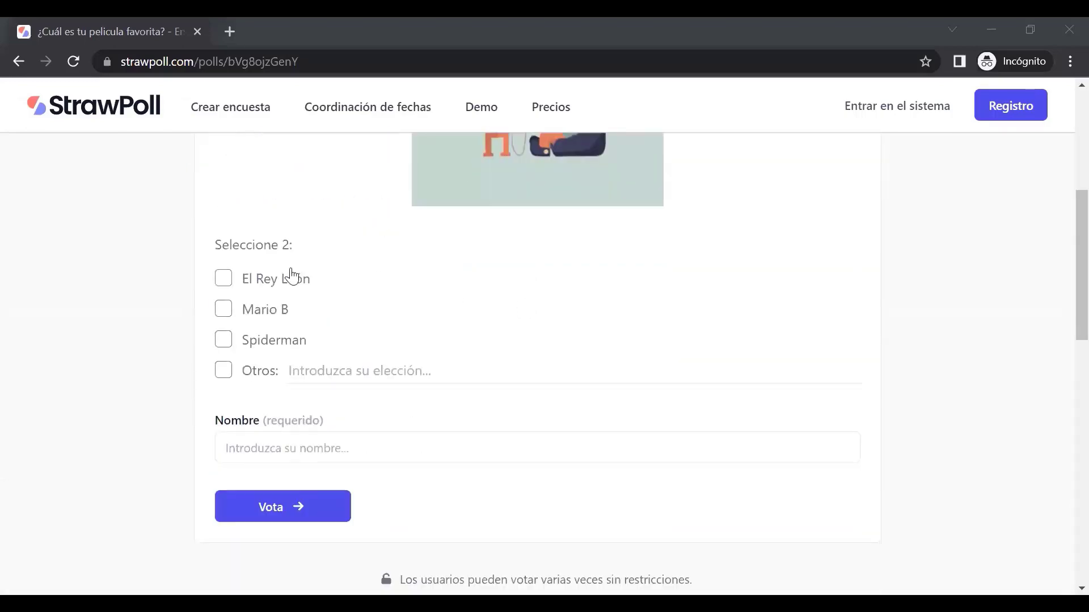
pyautogui.click(223, 279)
pyautogui.click(224, 308)
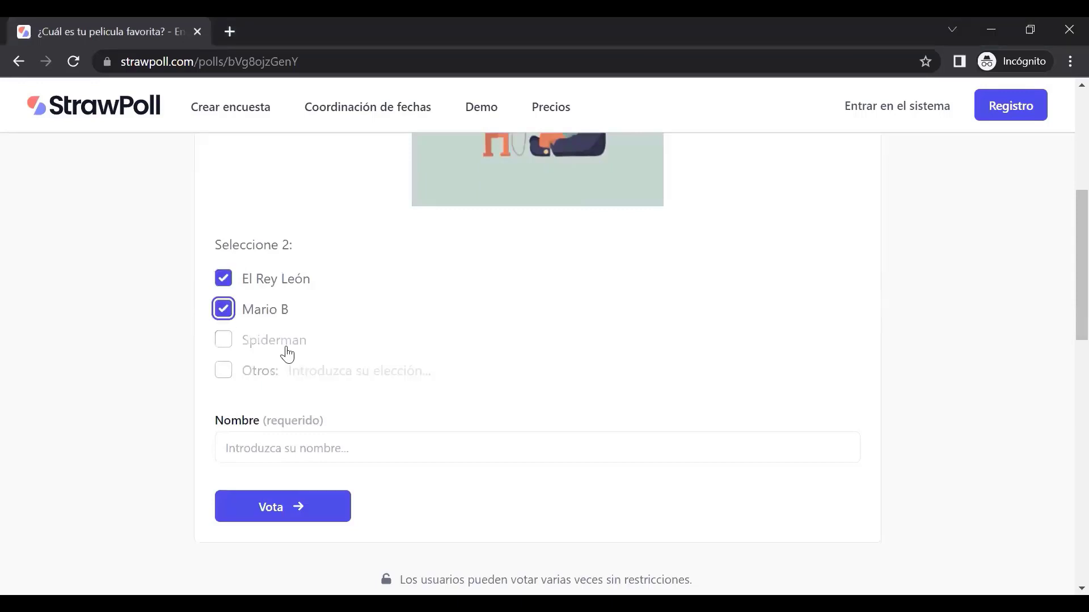
pyautogui.click(225, 312)
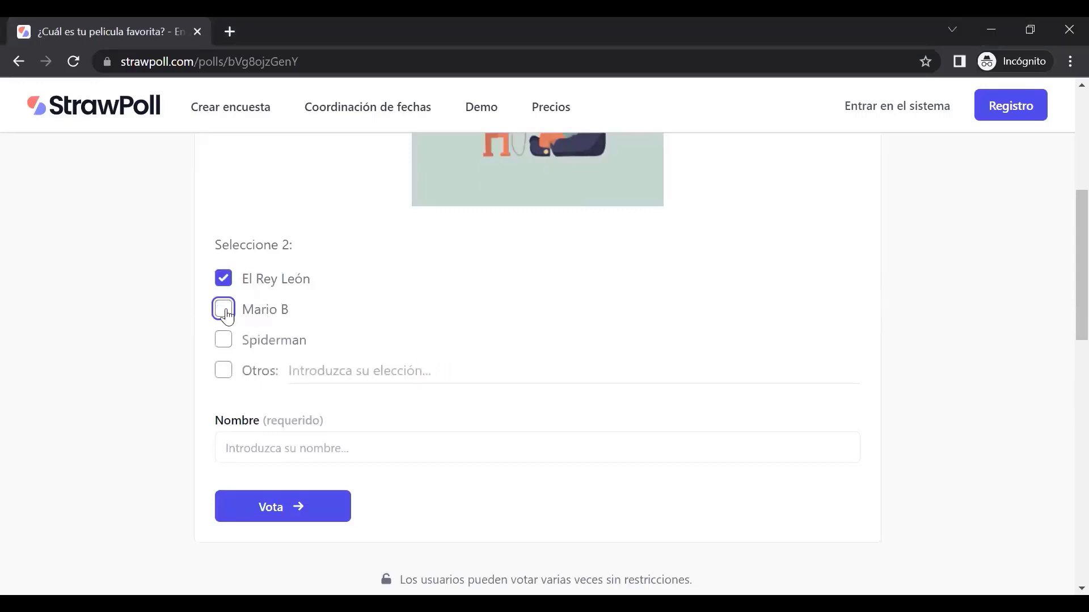
pyautogui.click(225, 376)
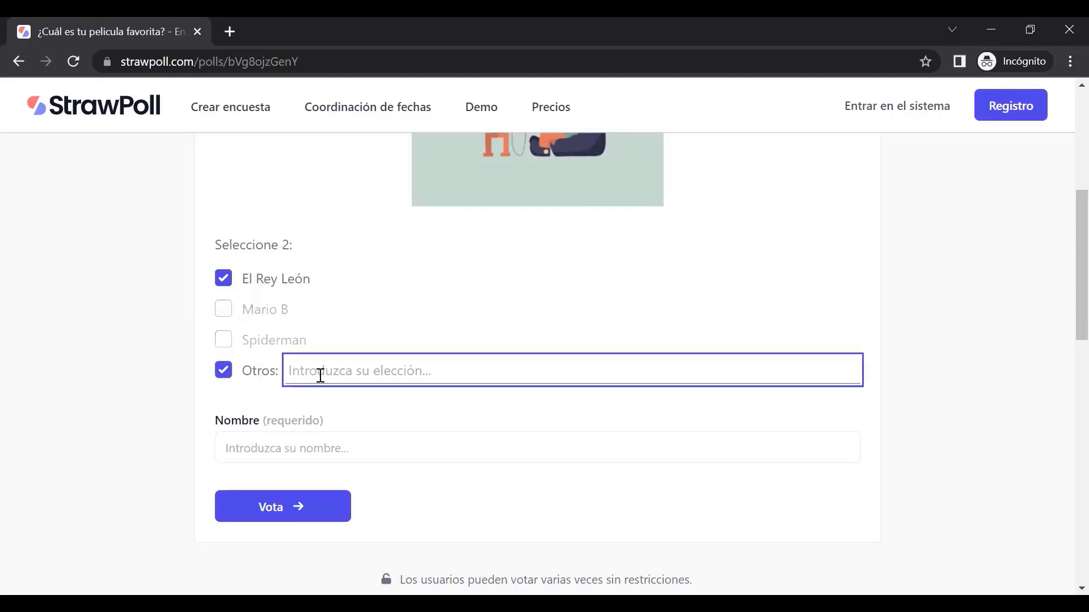
pyautogui.write('Matilda')
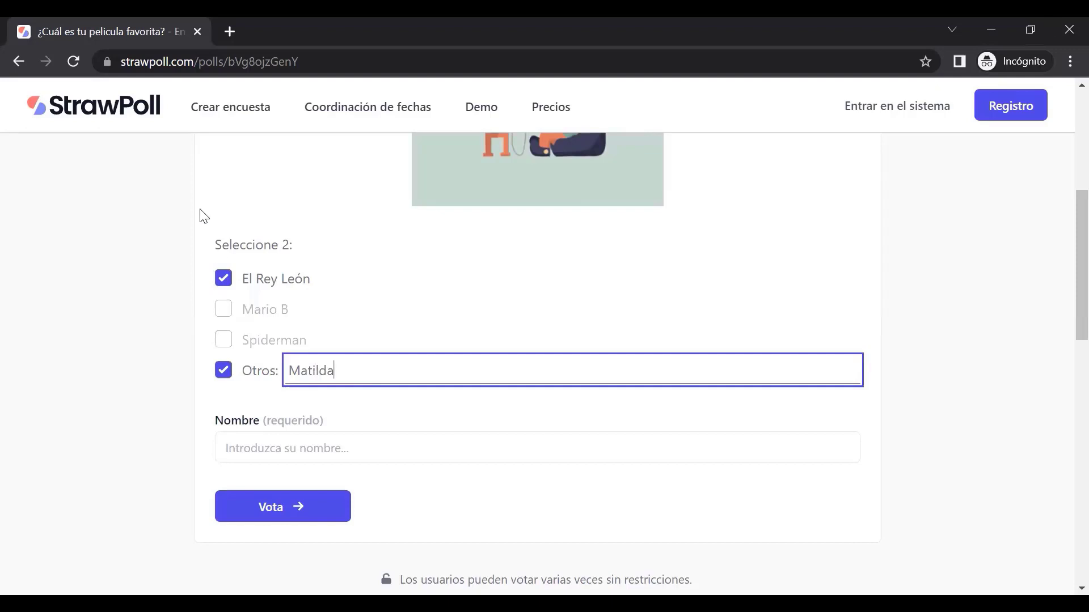
pyautogui.click(152, 360)
# Enter a participant name in Nombre and submit the vote with Vota
pyautogui.scroll(-2, 363, 366)
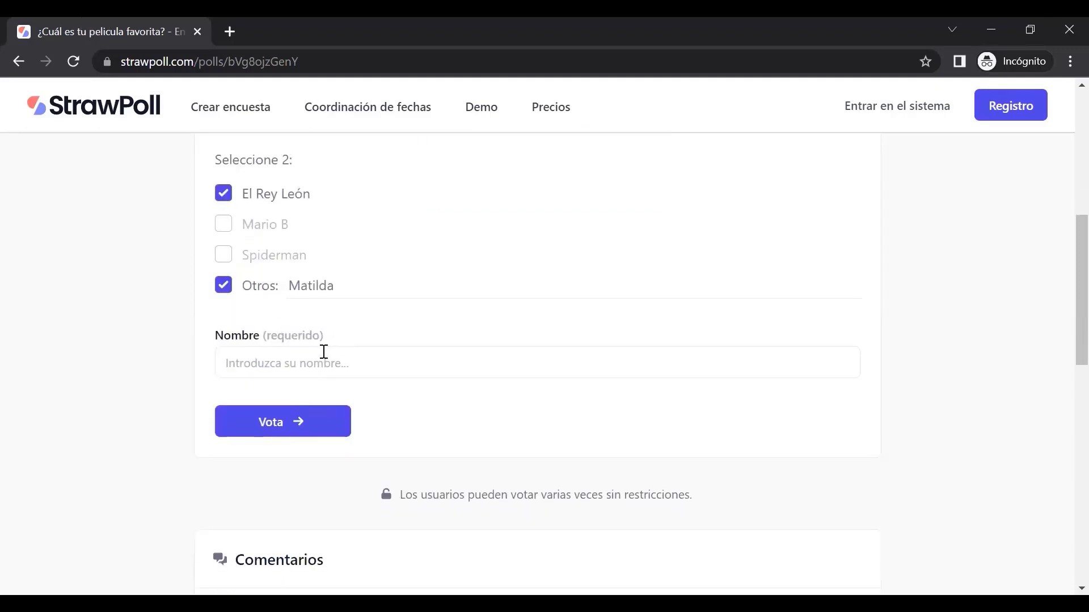
pyautogui.click(298, 354)
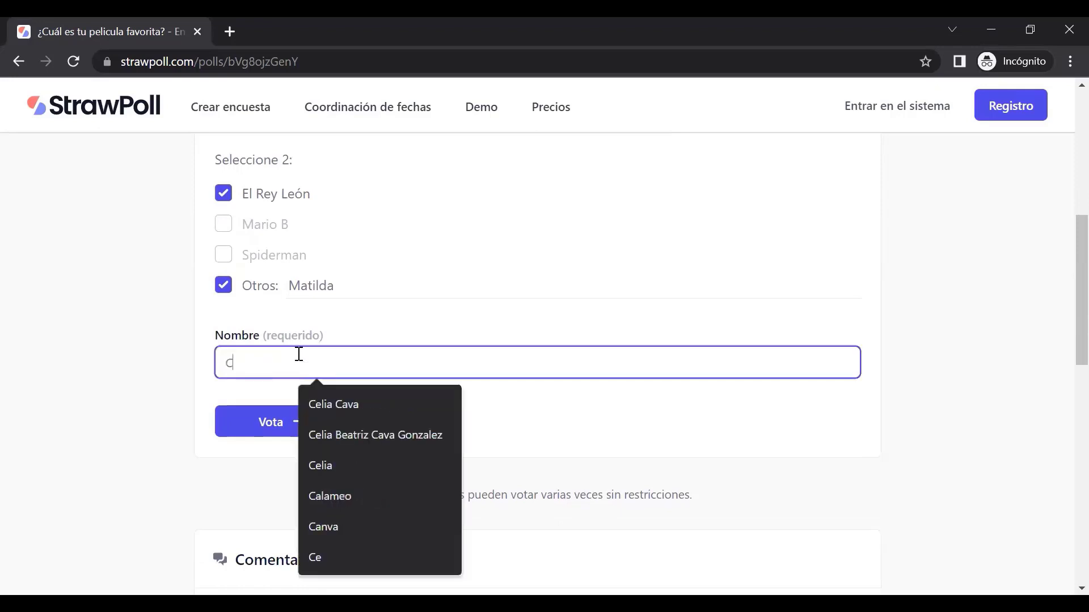
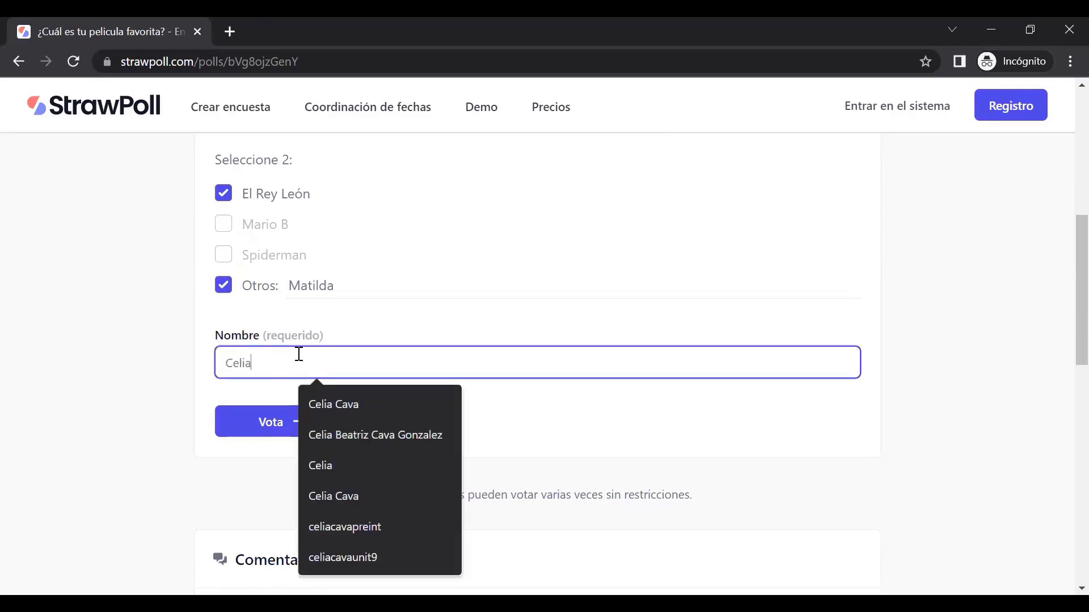
pyautogui.doubleClick(254, 354)
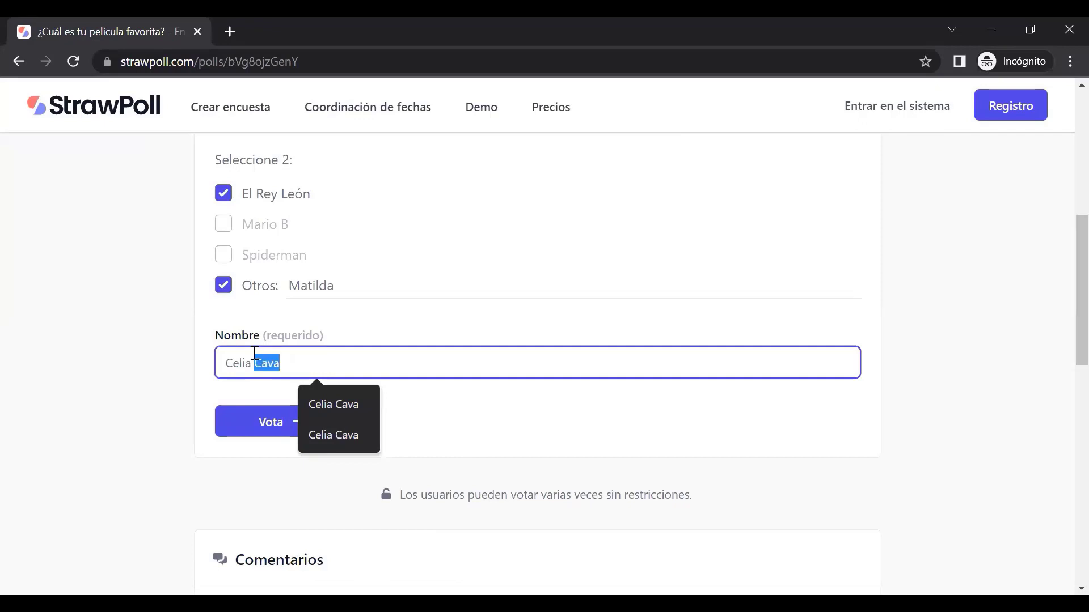
pyautogui.hotkey('ctrl', 'a')
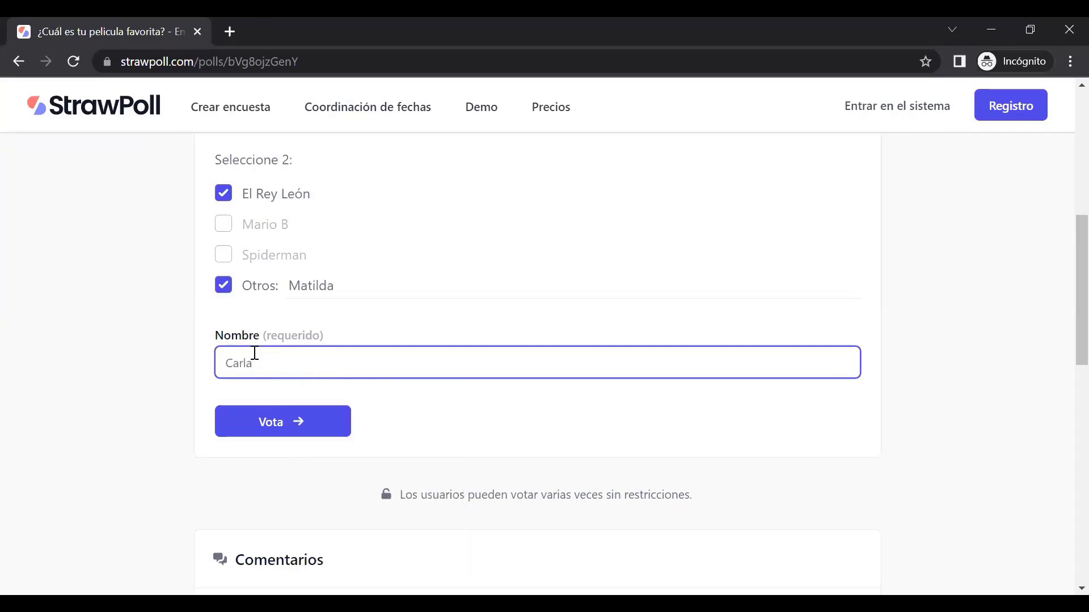
pyautogui.scroll(-1, 163, 408)
pyautogui.click(307, 346)
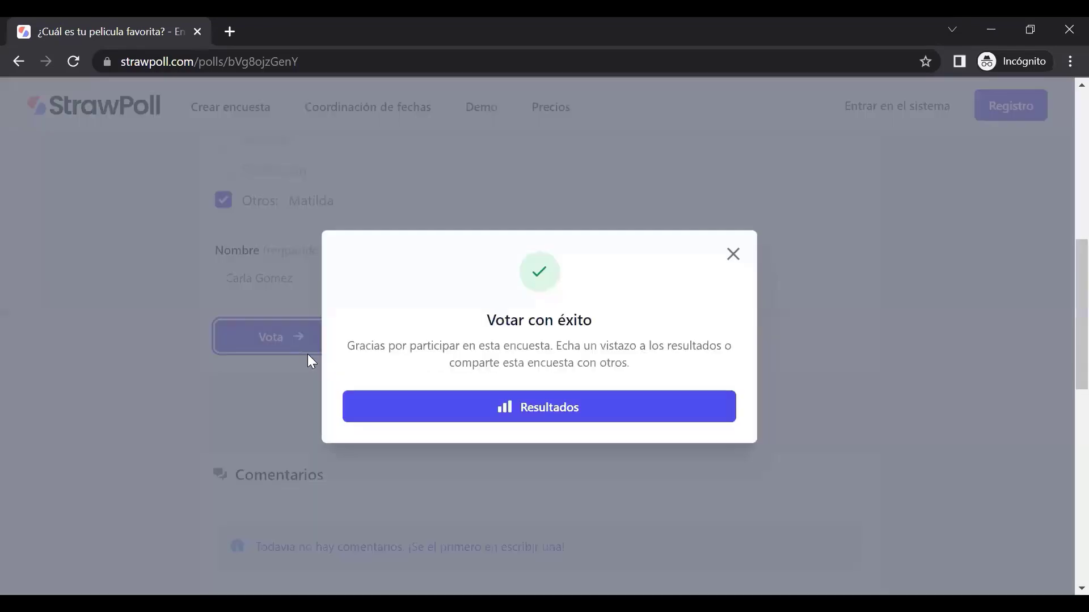
pyautogui.tripleClick(491, 316)
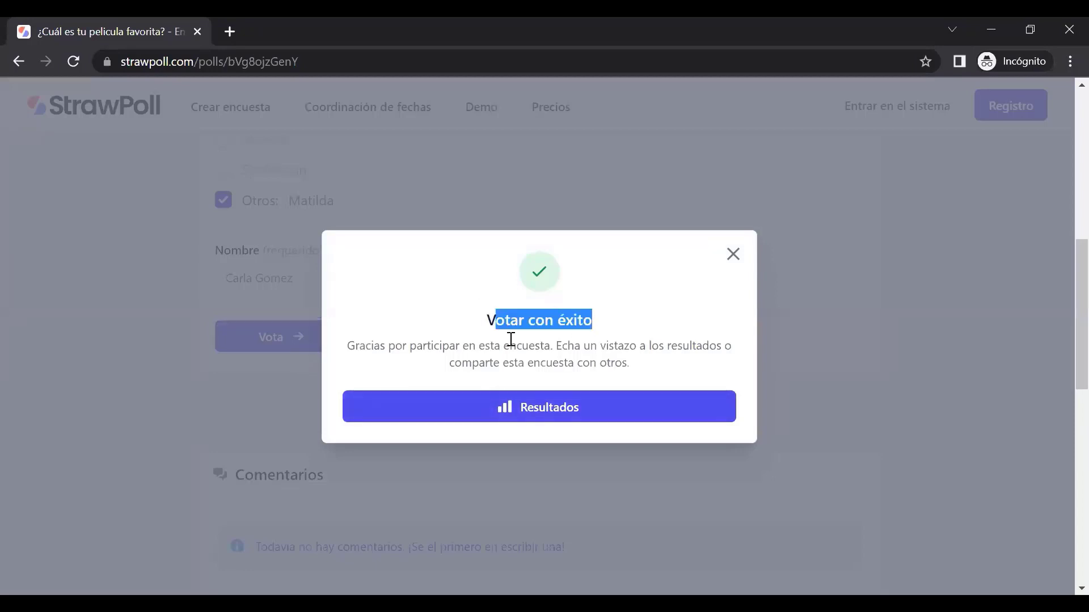
pyautogui.moveTo(401, 347); pyautogui.dragTo(733, 369)
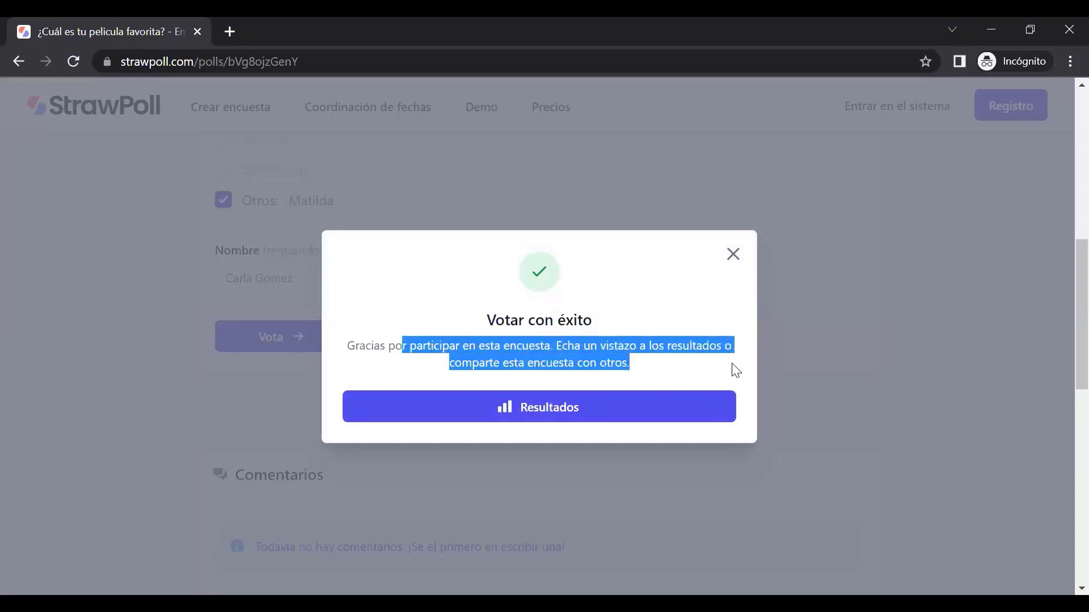
# Open Resultados and highlight the ¿Quién ha votado qué? table's 1 Participante entry
pyautogui.click(501, 408)
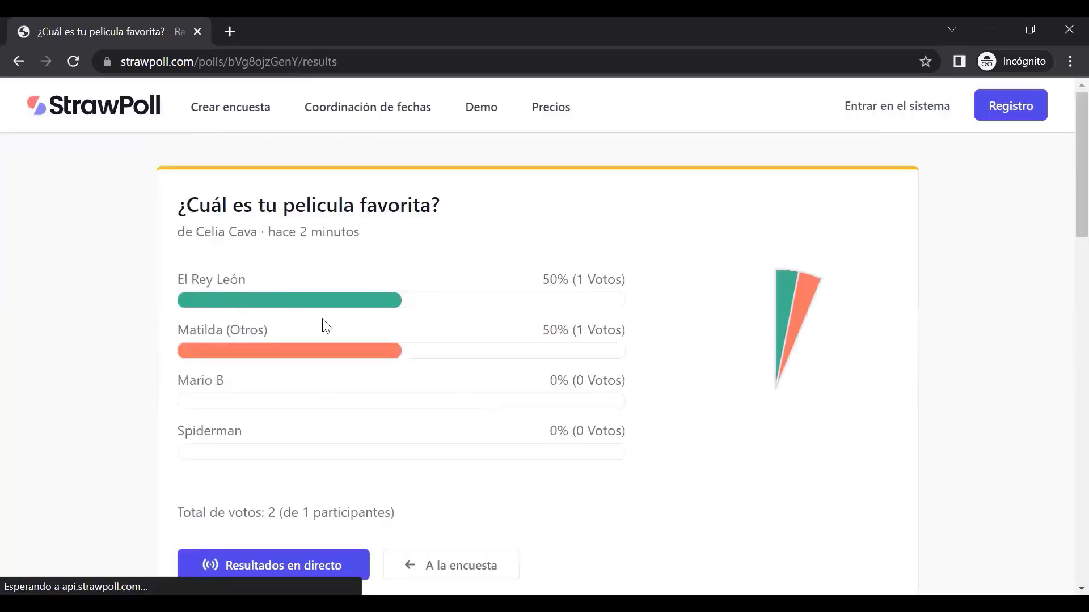
pyautogui.scroll(-7, 313, 395)
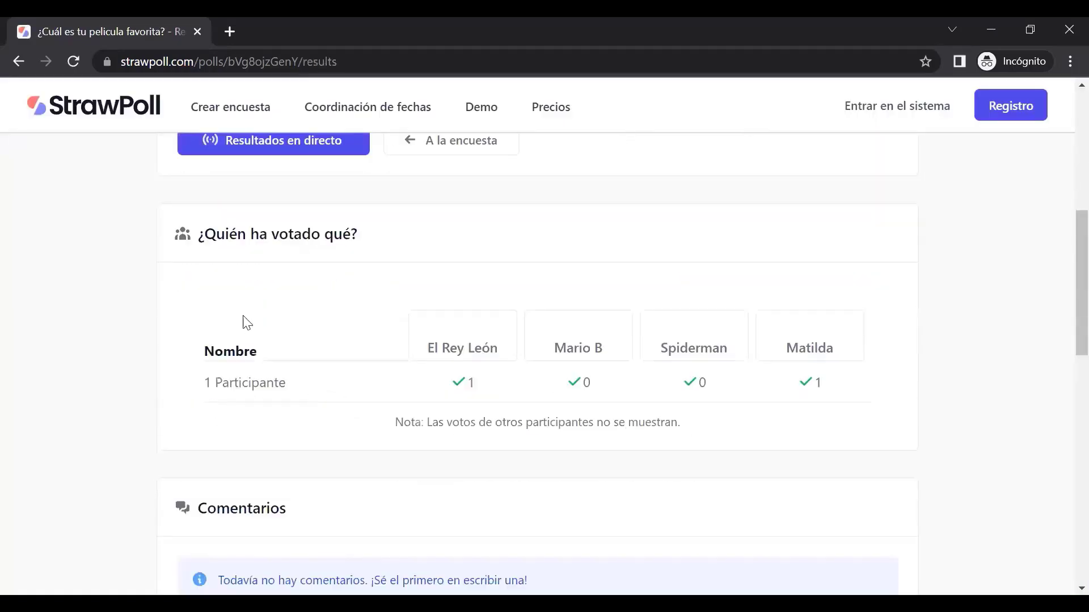
pyautogui.moveTo(199, 240); pyautogui.dragTo(367, 237)
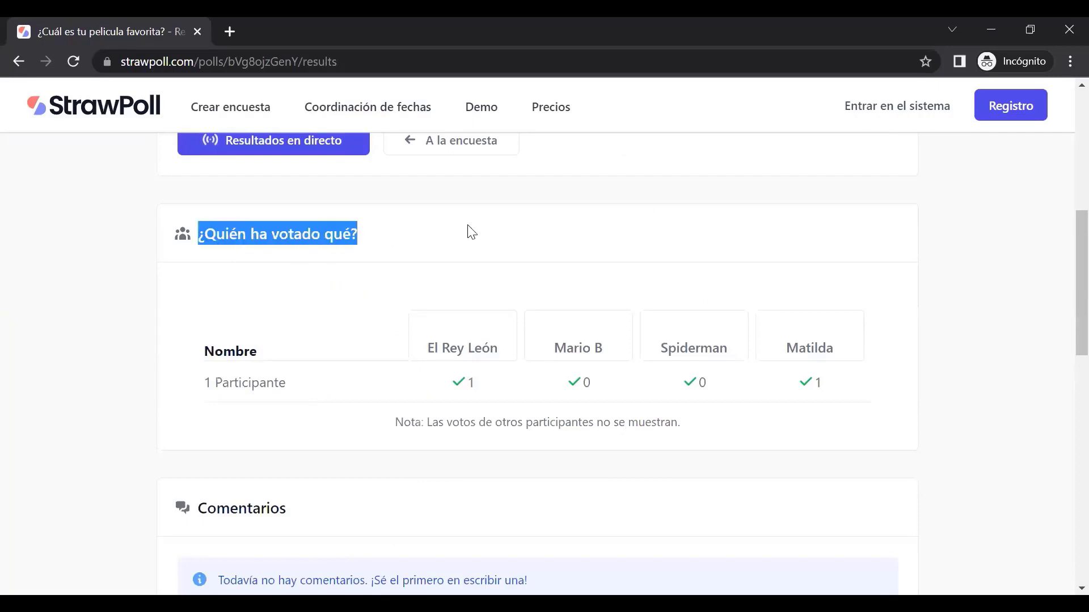
pyautogui.moveTo(210, 379); pyautogui.dragTo(306, 397)
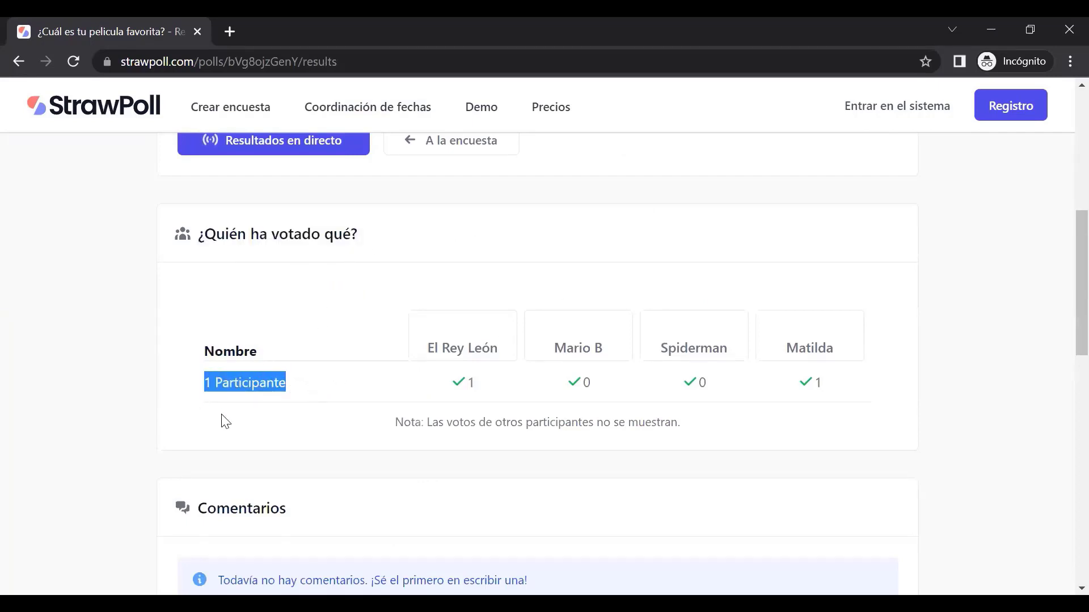
pyautogui.click(218, 385)
pyautogui.moveTo(291, 383); pyautogui.dragTo(184, 381)
pyautogui.scroll(-3, 197, 409)
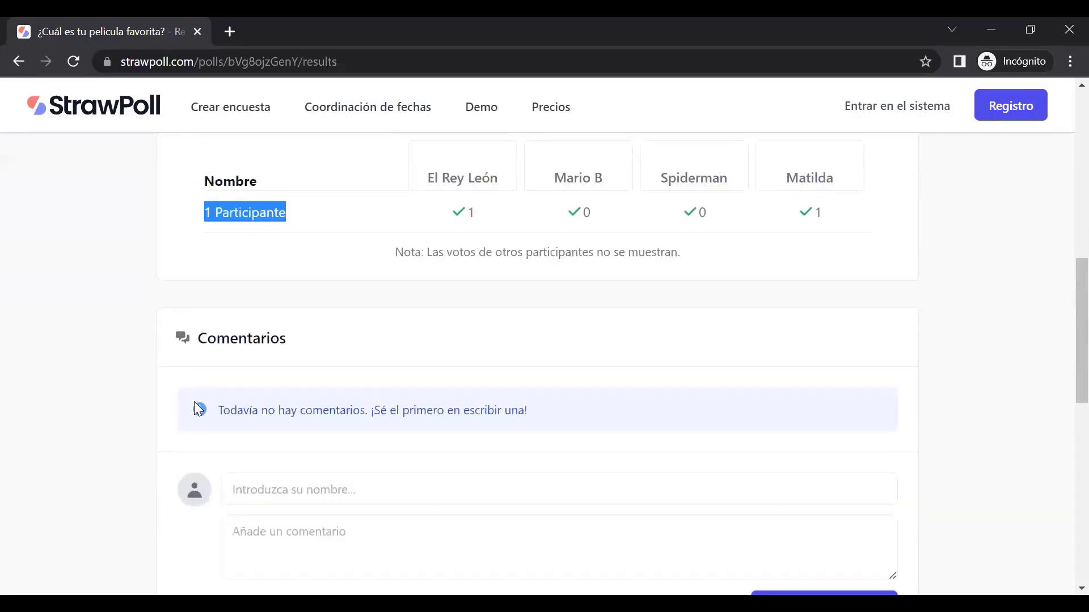
pyautogui.scroll(-3, 139, 437)
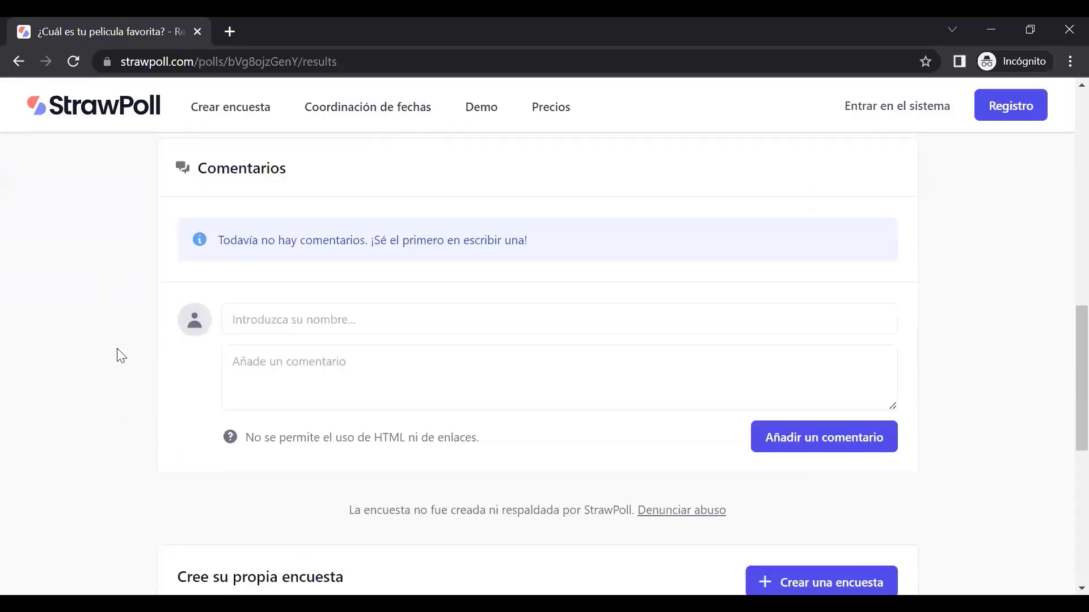
# Post a guest comment 'Resumen de la peli' under the commenter's name
pyautogui.click(288, 320)
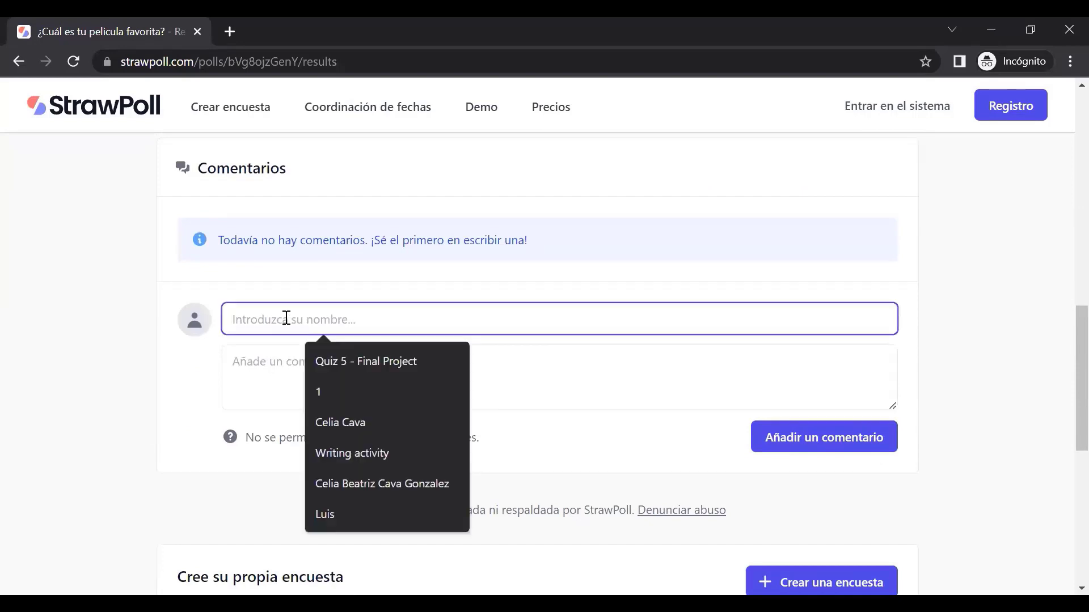
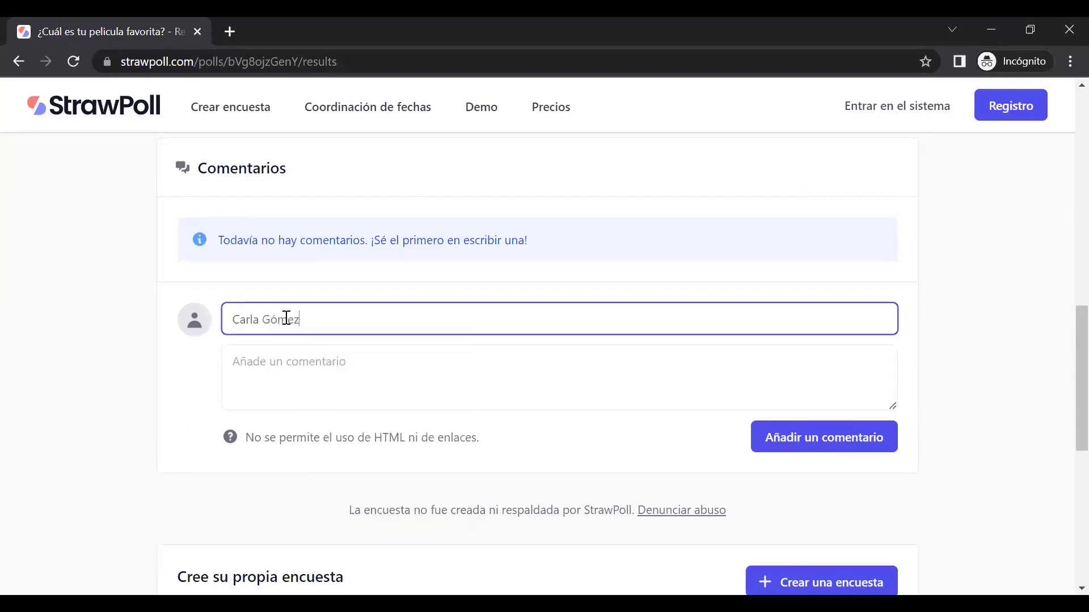
pyautogui.click(322, 362)
pyautogui.write('Resumen de la peli')
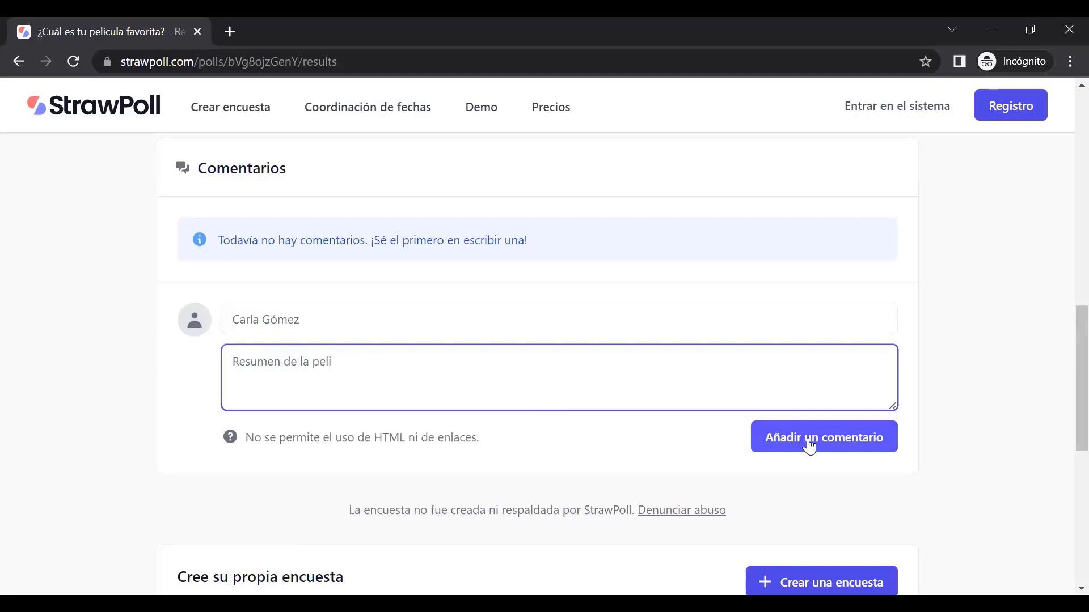
pyautogui.click(808, 445)
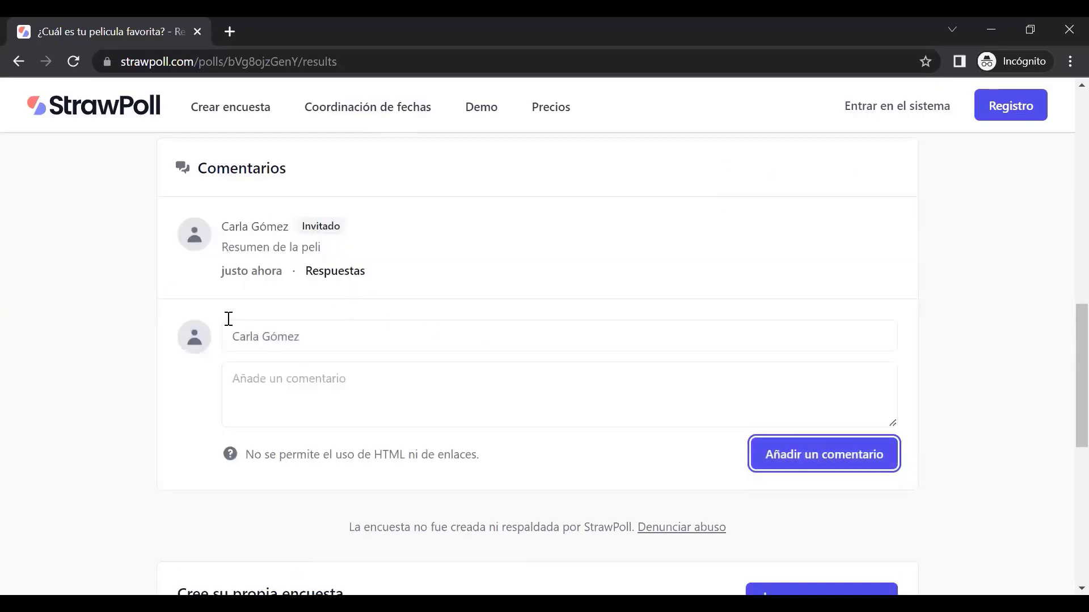
# Review the comments section, then return to the poll's voting page
pyautogui.scroll(-1, 274, 328)
pyautogui.scroll(-3, 274, 328)
pyautogui.scroll(4, 275, 327)
pyautogui.scroll(-3, 331, 316)
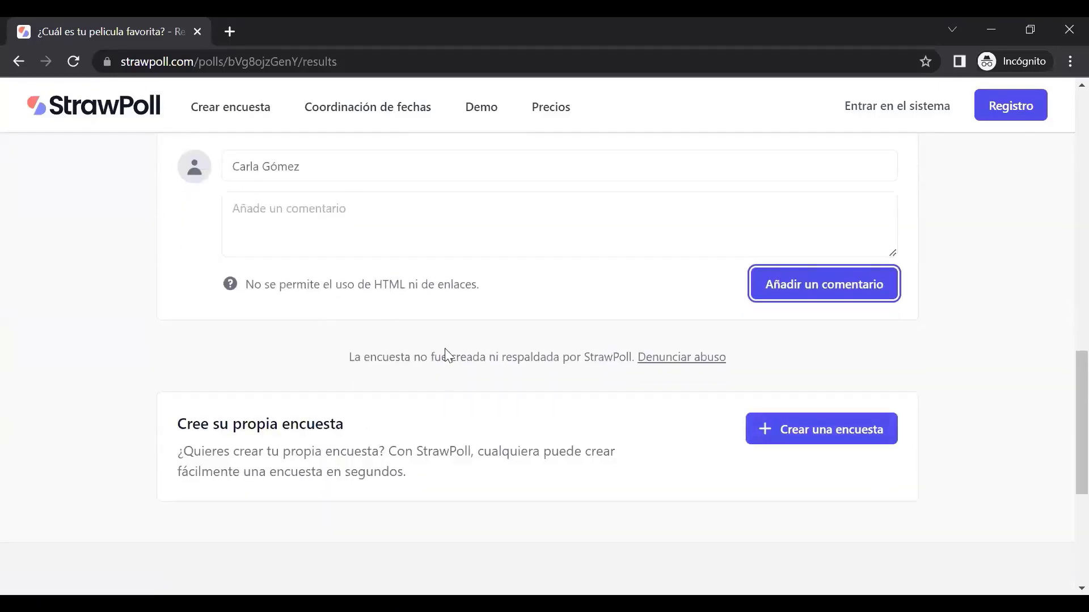
pyautogui.scroll(5, 449, 356)
pyautogui.scroll(10, 449, 355)
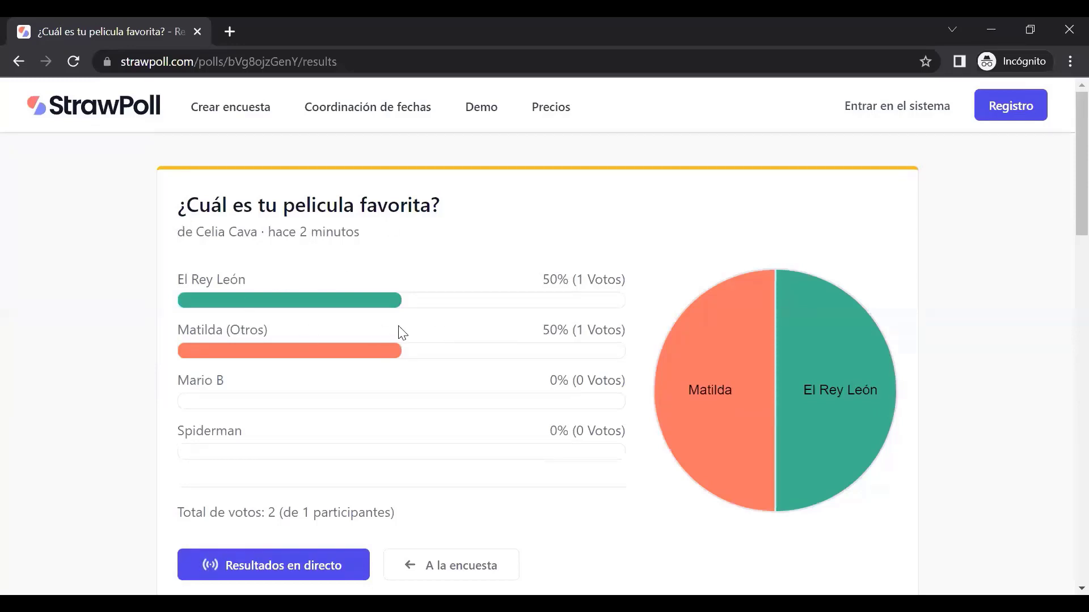
pyautogui.scroll(-3, 400, 333)
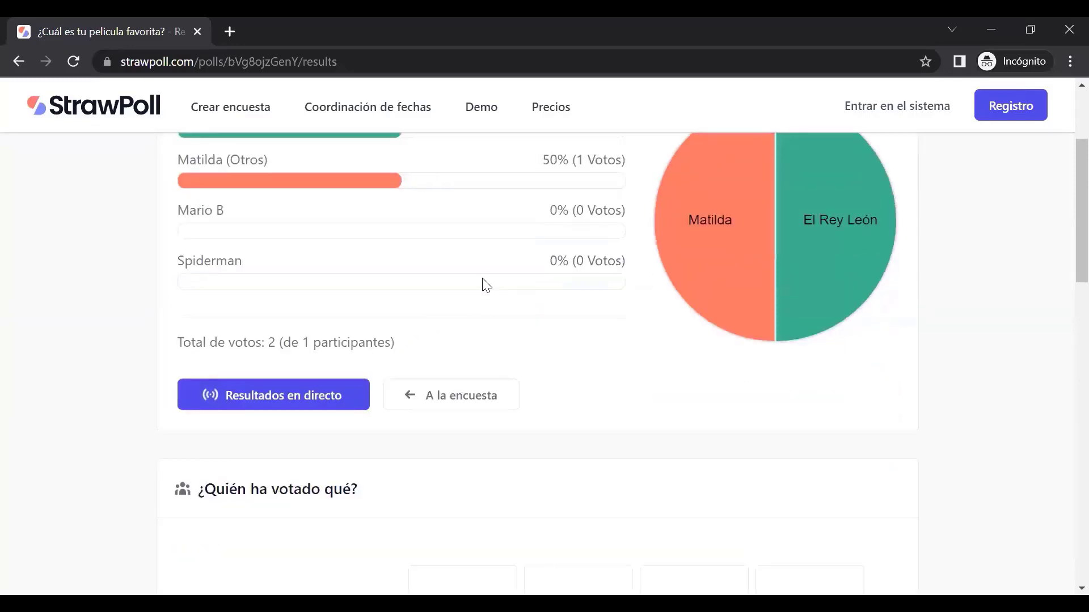
pyautogui.scroll(3, 476, 279)
pyautogui.scroll(-3, 493, 236)
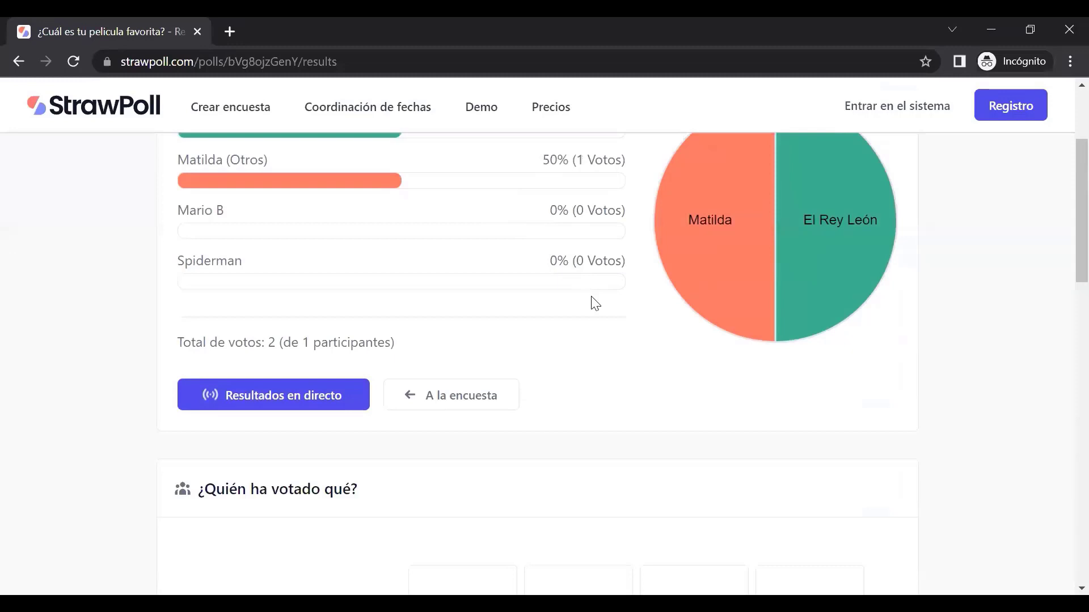
pyautogui.click(440, 401)
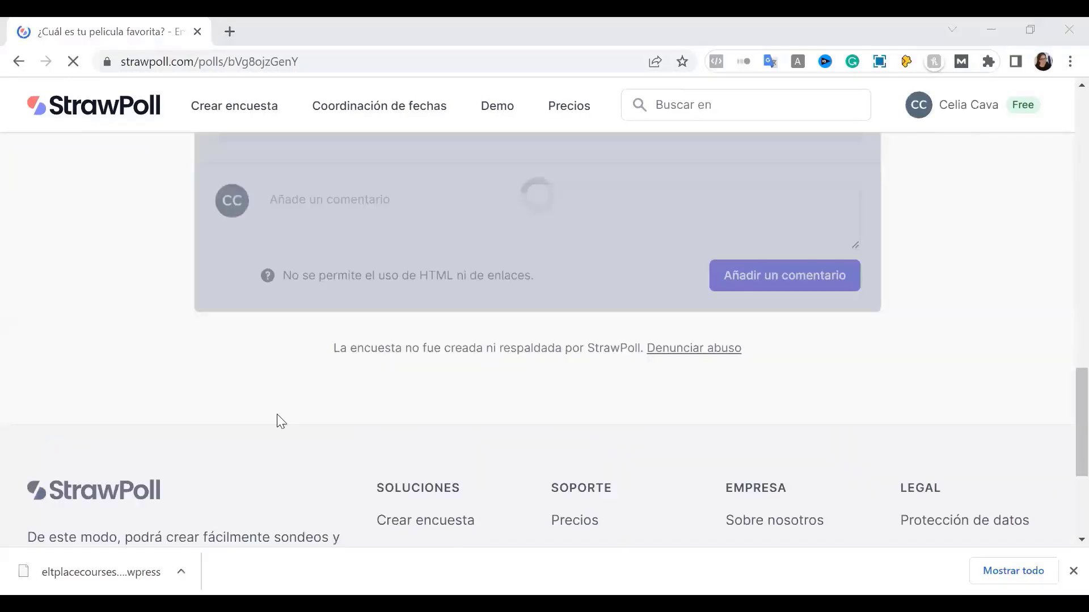
# From the Dashboard, open Análisis de resultados for the favourite-movie poll
pyautogui.scroll(15, 274, 420)
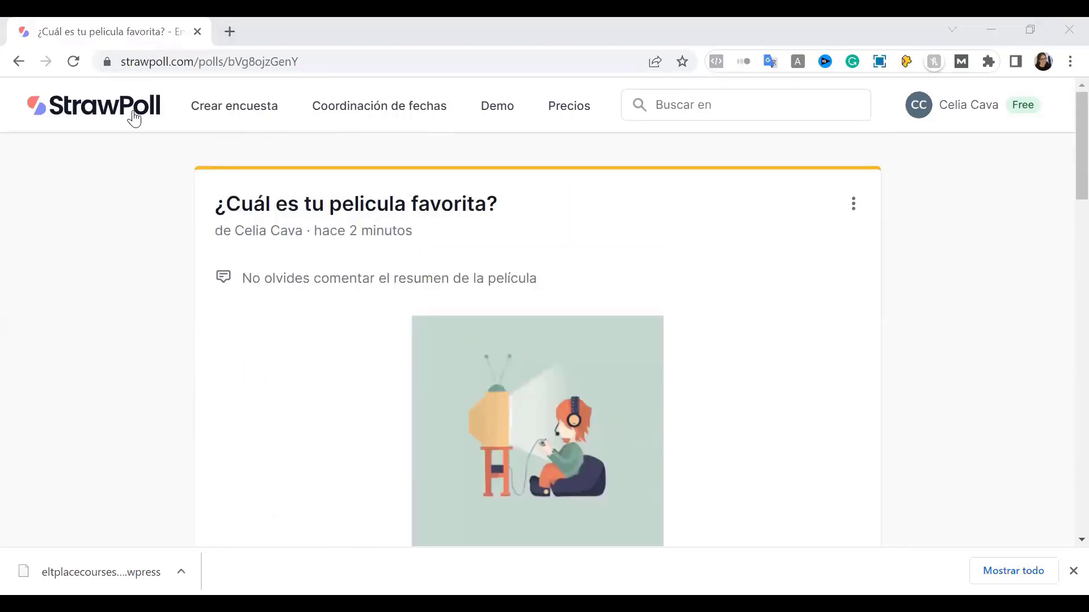
pyautogui.click(102, 106)
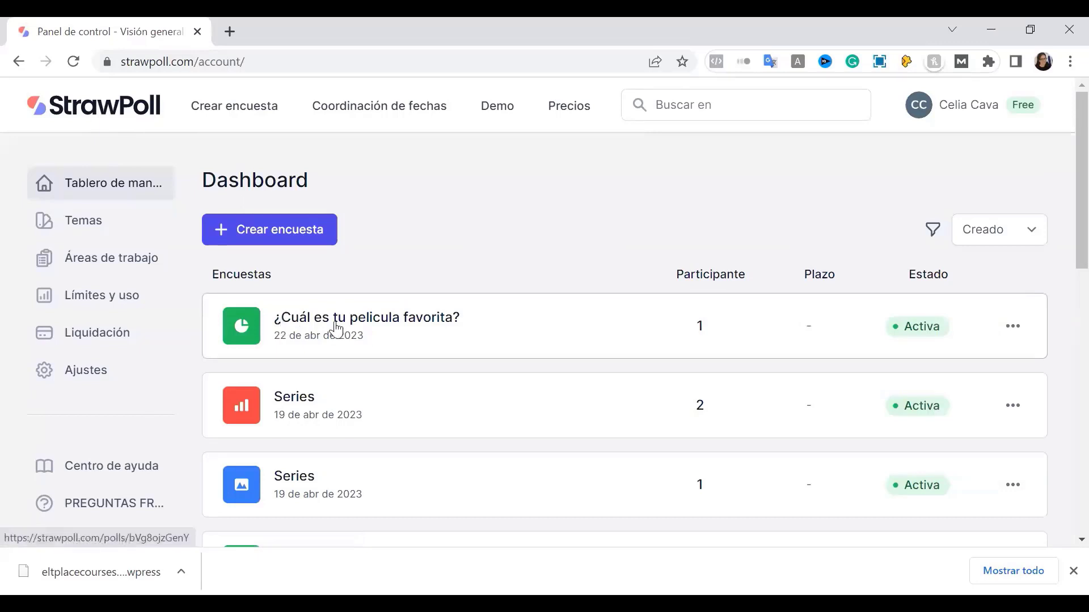
pyautogui.click(1012, 328)
pyautogui.scroll(-3, 1021, 306)
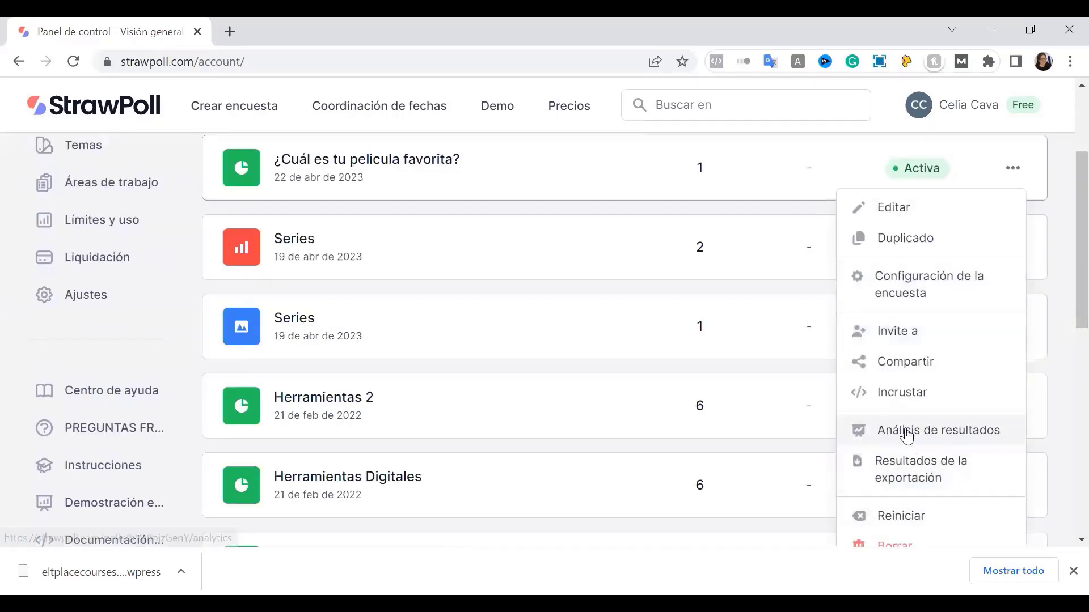
pyautogui.click(964, 434)
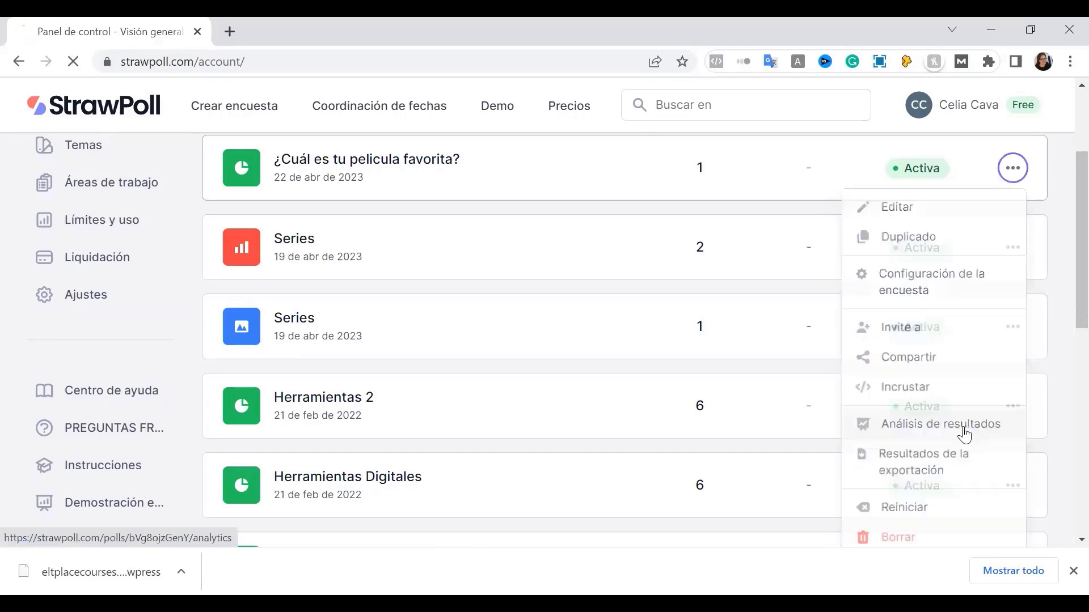
# Scroll through the analytics charts, showing votes over time and Perú with 2 votes
pyautogui.scroll(-5, 517, 401)
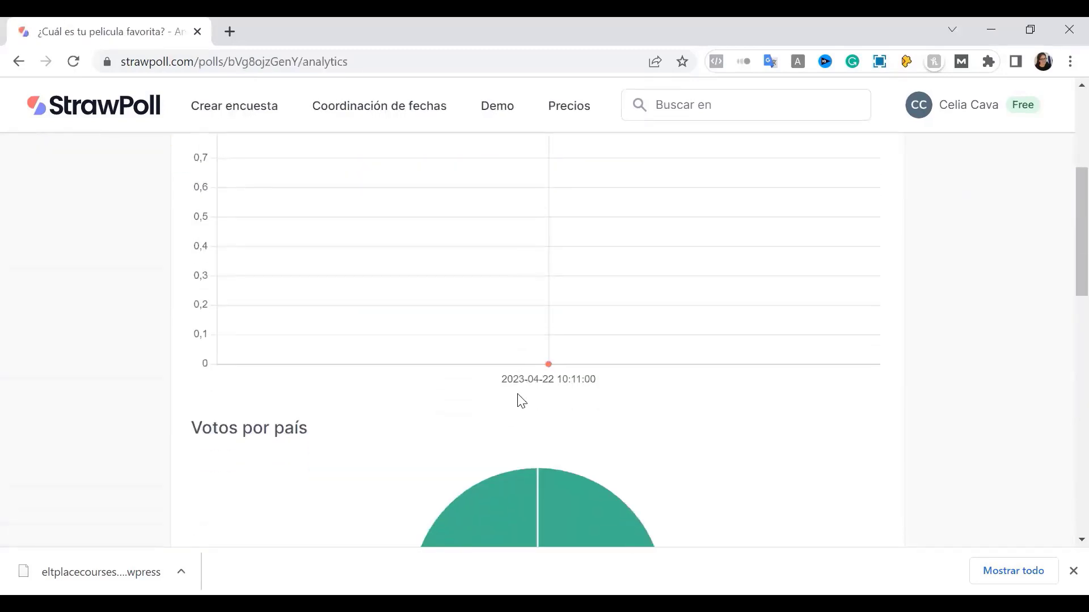
pyautogui.scroll(-4, 518, 400)
pyautogui.scroll(-2, 488, 389)
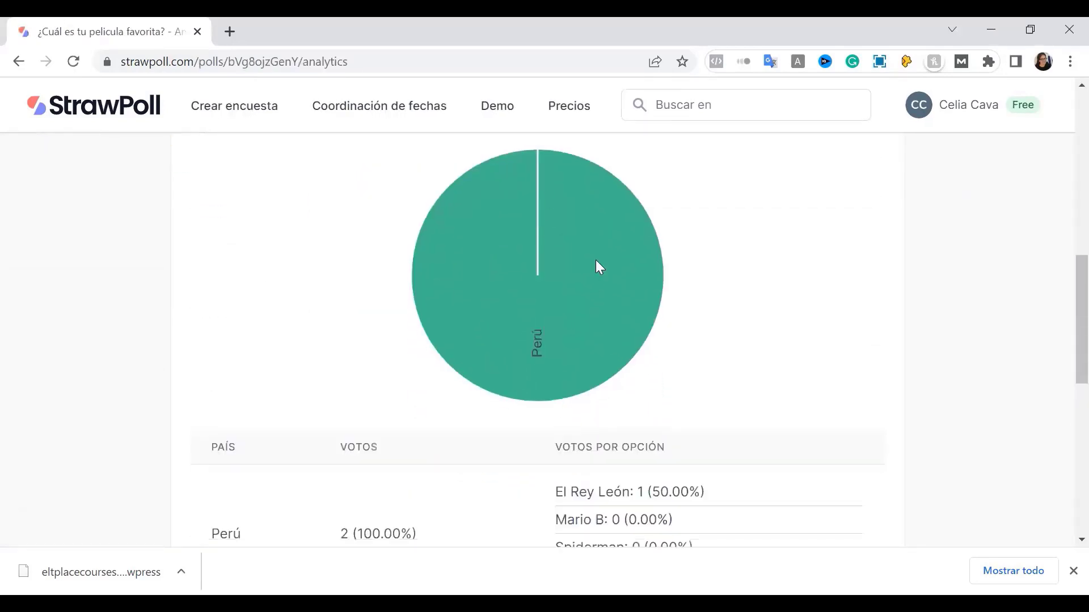
pyautogui.scroll(-3, 499, 425)
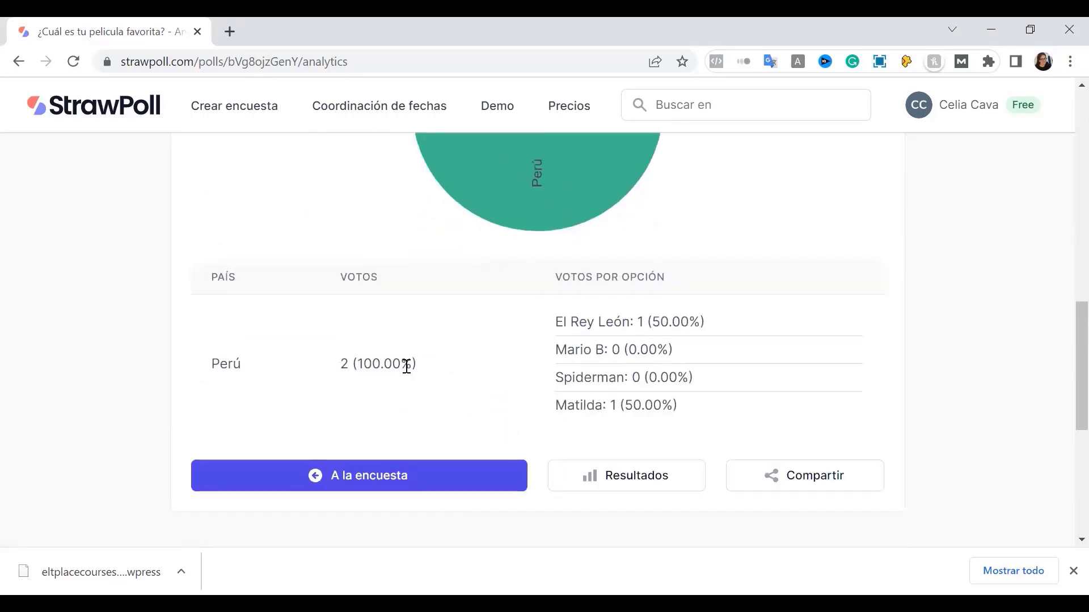
pyautogui.scroll(-2, 407, 366)
pyautogui.scroll(-1, 406, 366)
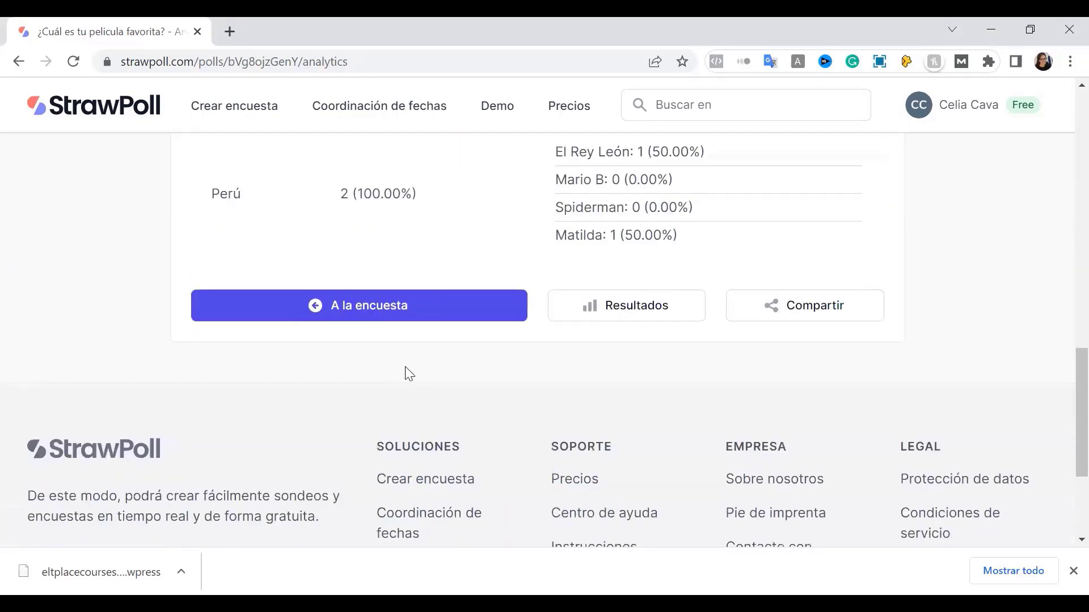
# Switch to the results page and inspect the voter's row in ¿Quién ha votado qué?
pyautogui.click(619, 315)
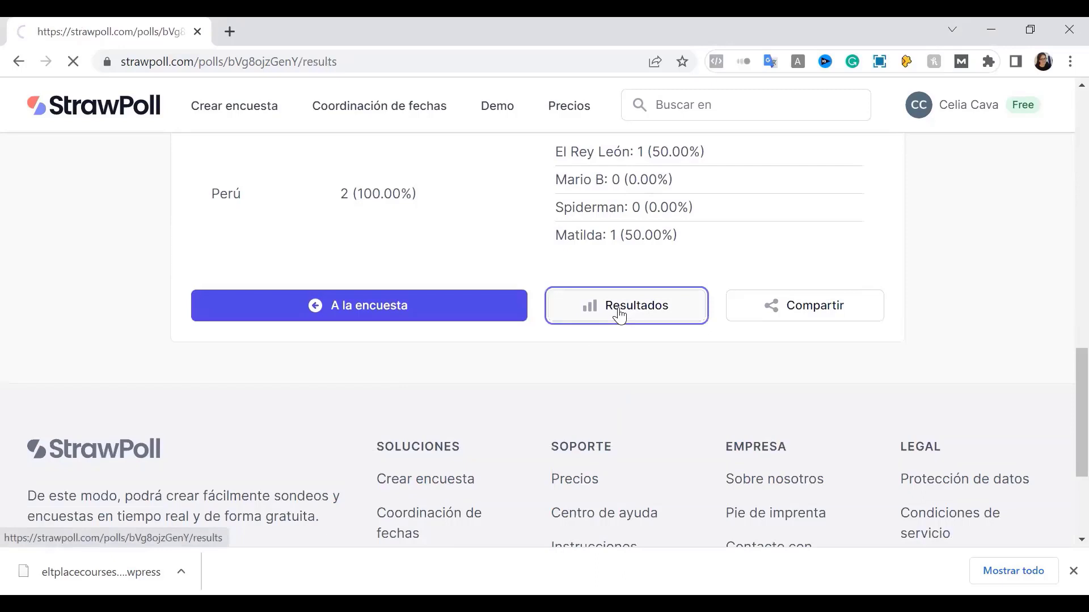
pyautogui.scroll(-7, 616, 426)
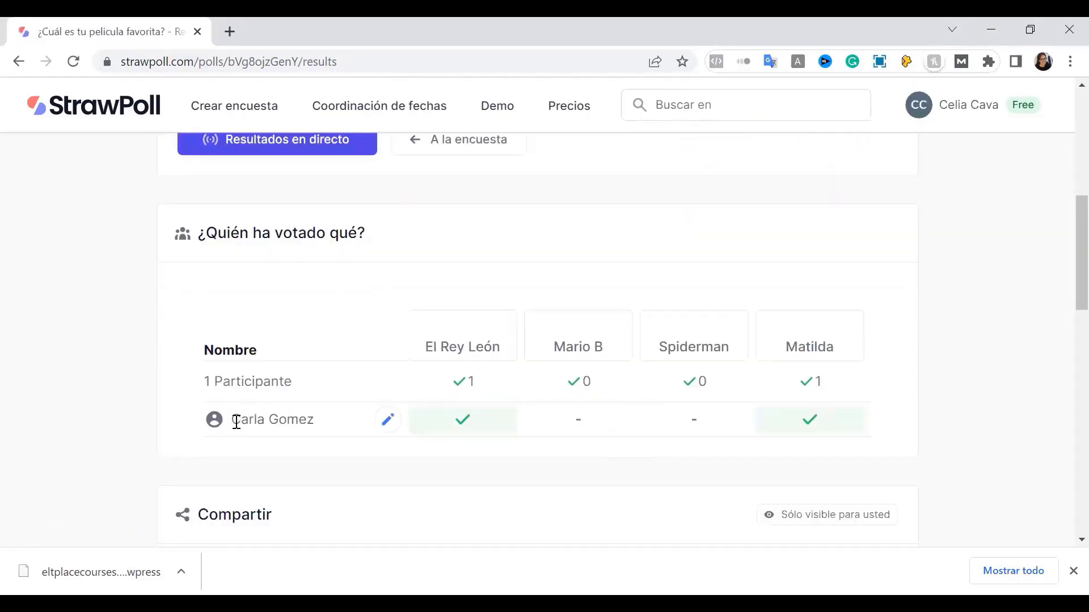
pyautogui.moveTo(233, 420); pyautogui.dragTo(315, 420)
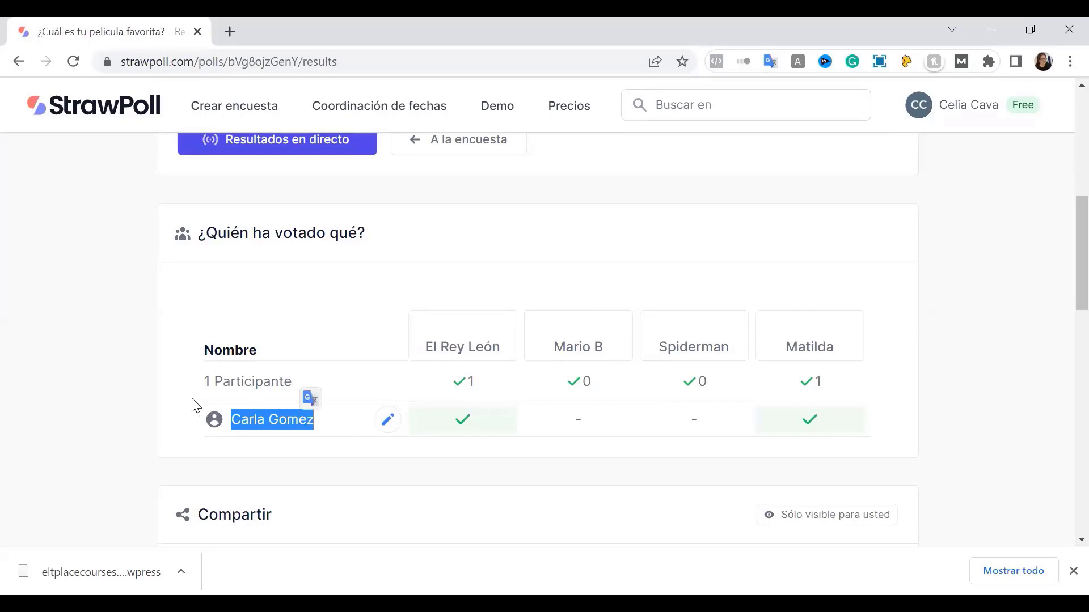
pyautogui.click(124, 401)
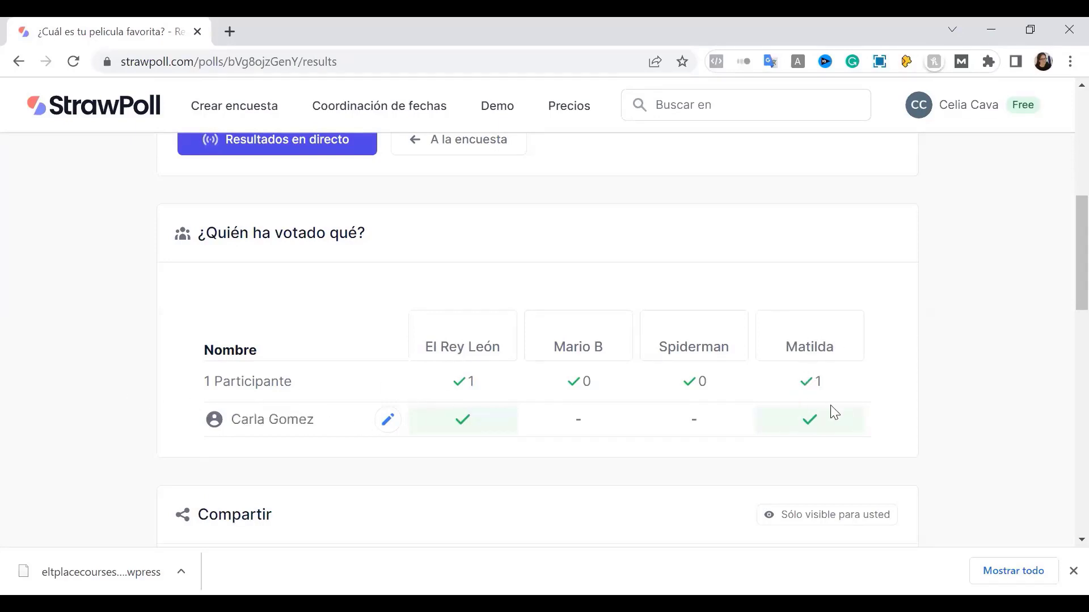
pyautogui.scroll(-3, 850, 414)
pyautogui.scroll(5, 850, 414)
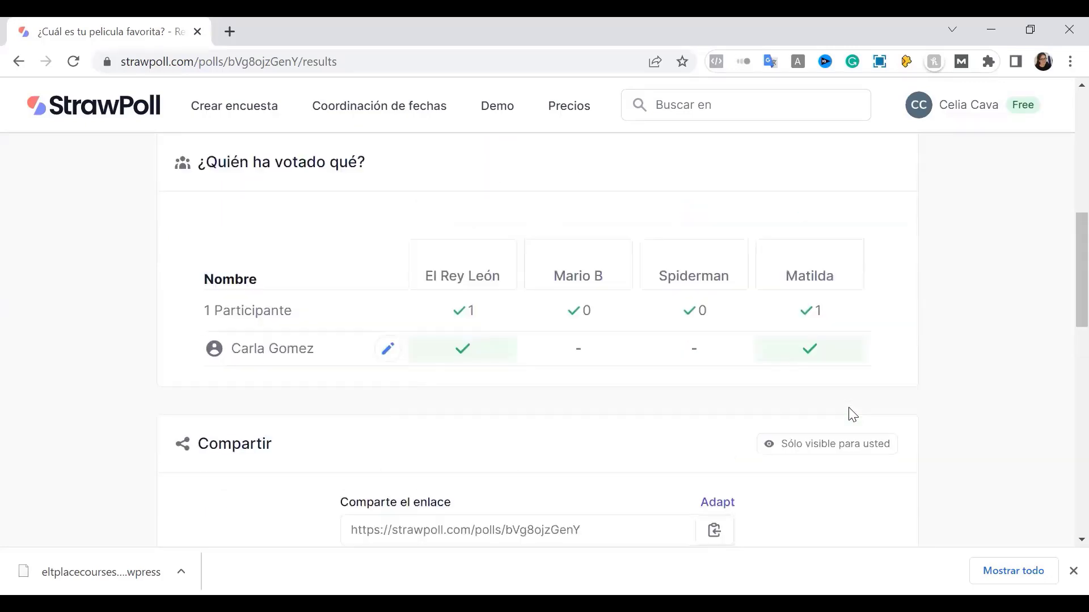
pyautogui.scroll(5, 852, 415)
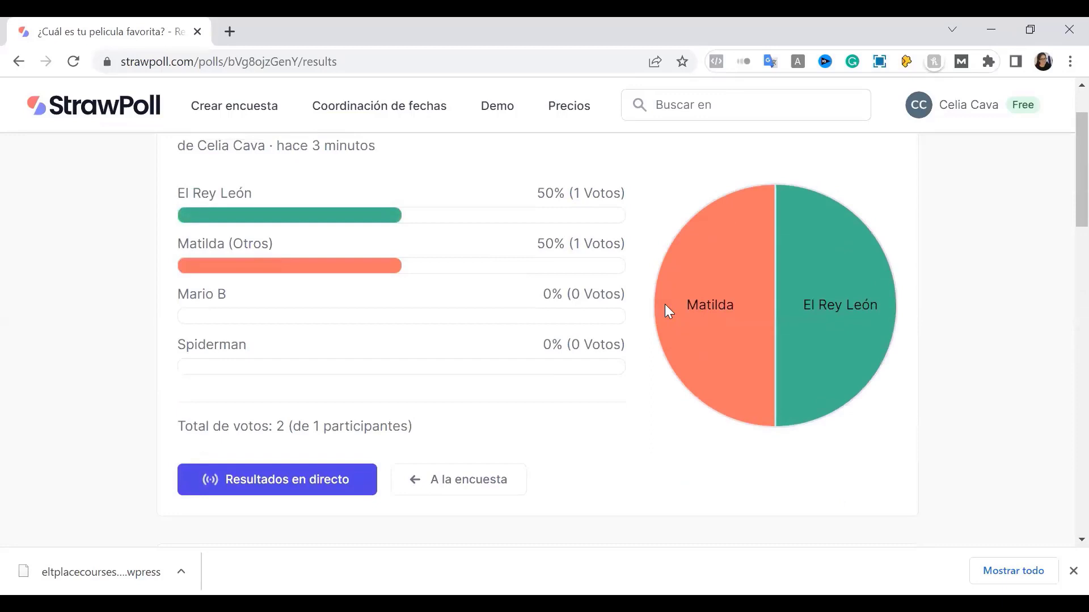
pyautogui.scroll(2, 547, 378)
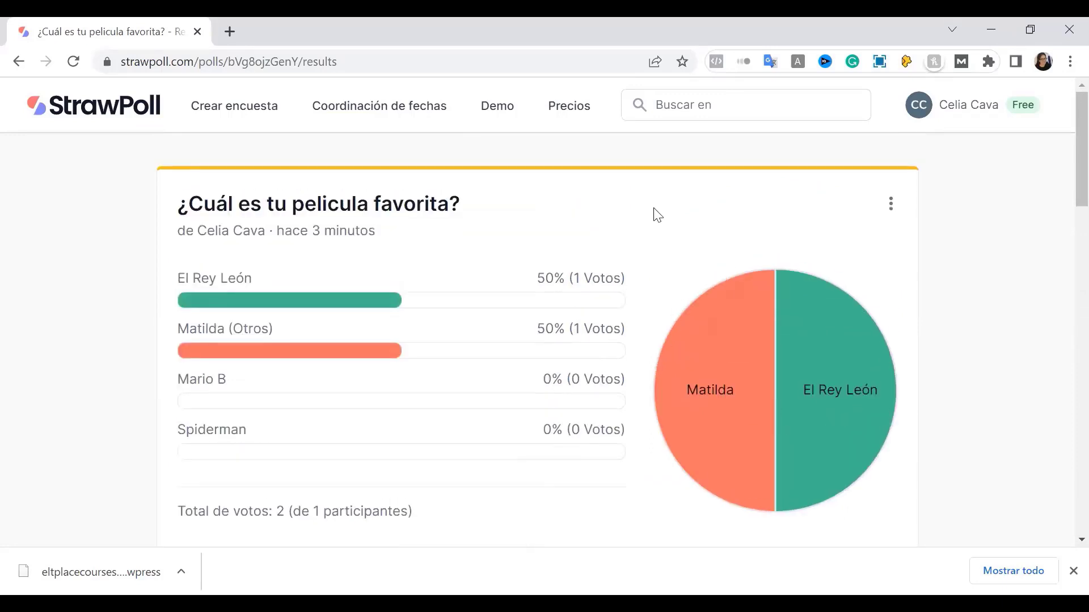
# Copy the poll's link from its Compartir dialog on the Dashboard
pyautogui.click(116, 123)
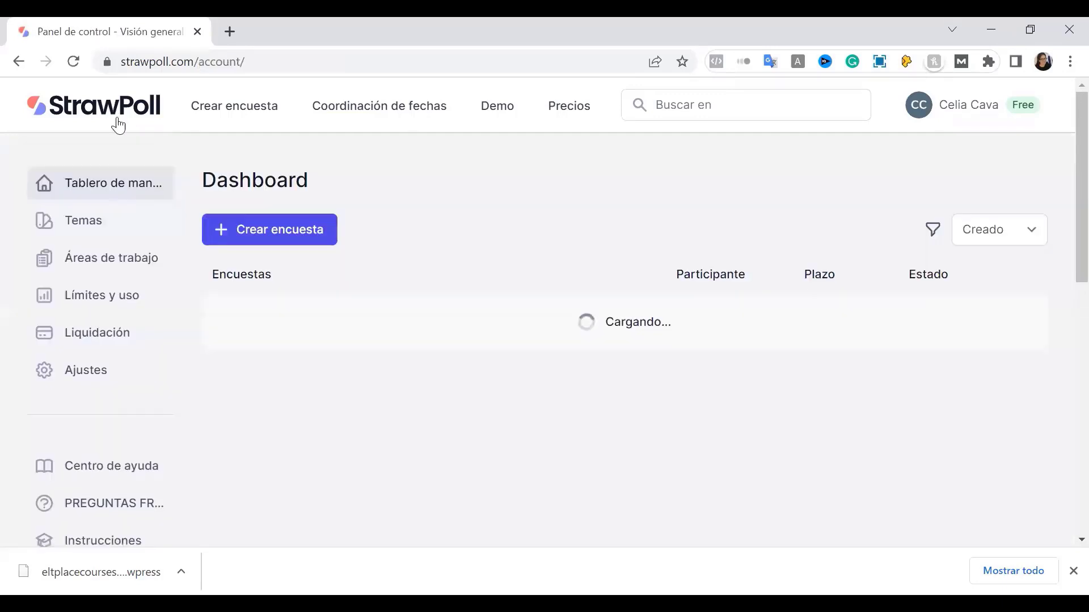
pyautogui.click(1015, 326)
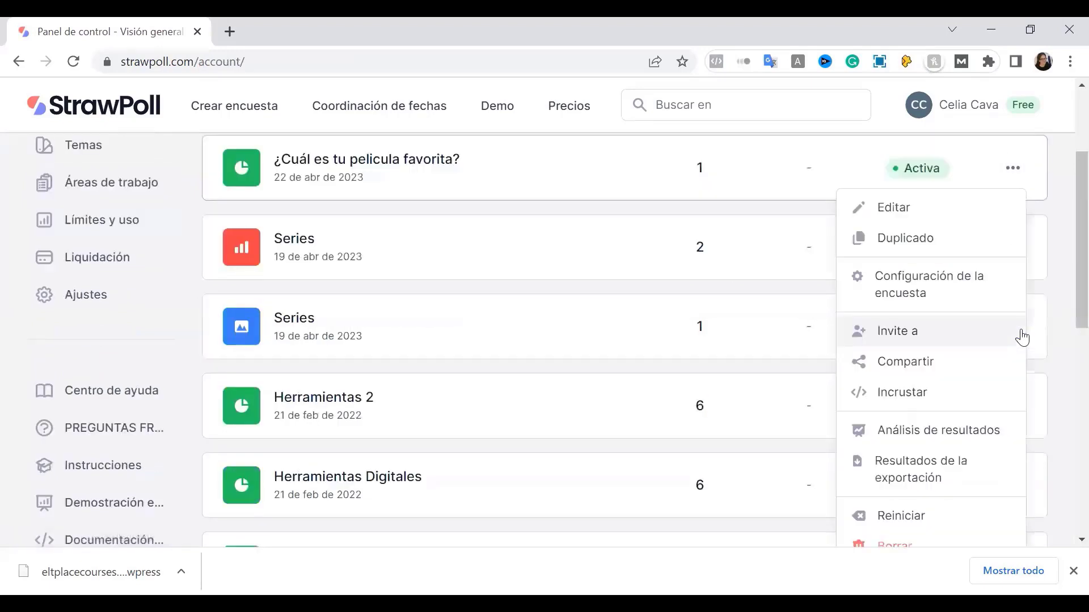
pyautogui.click(906, 363)
pyautogui.click(678, 255)
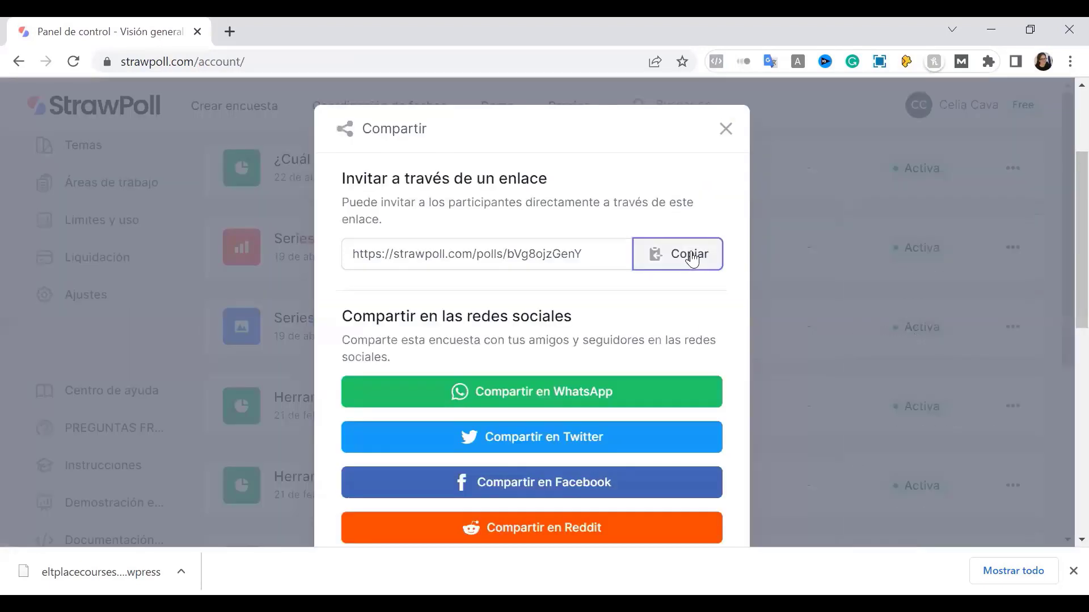
pyautogui.click(725, 130)
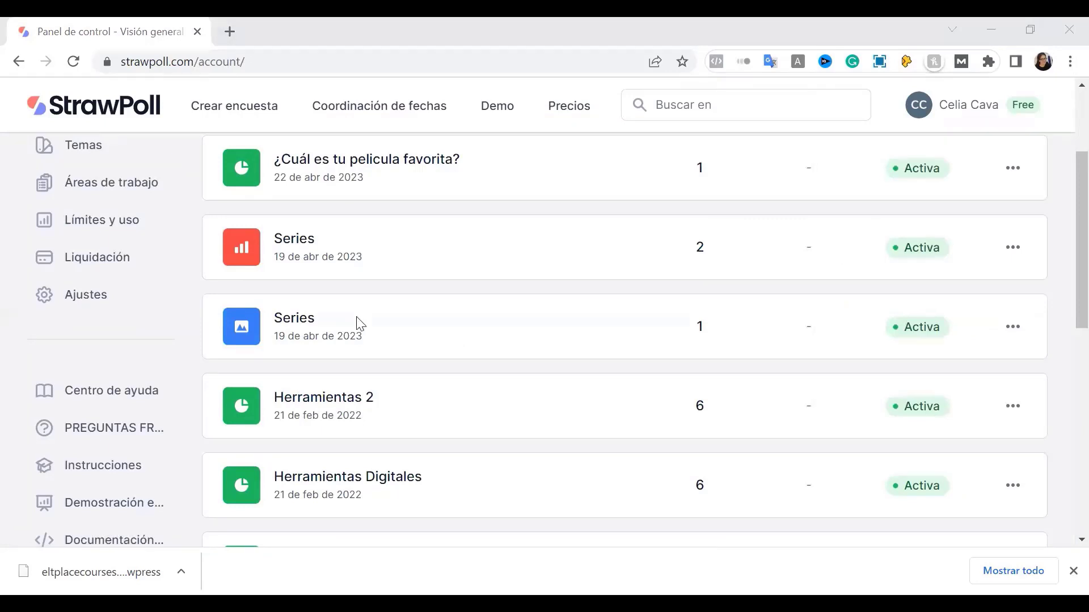
# Tick El Rey León on the poll's voting form in the incognito window
pyautogui.hotkey('alt', 'Tab')
pyautogui.scroll(-1, 355, 323)
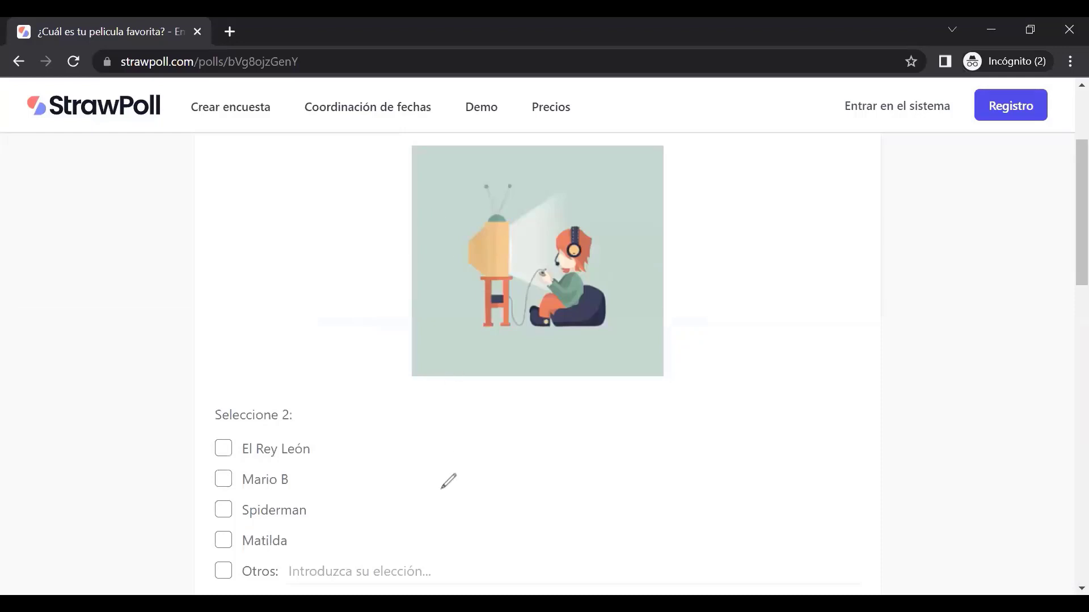
pyautogui.scroll(-4, 448, 481)
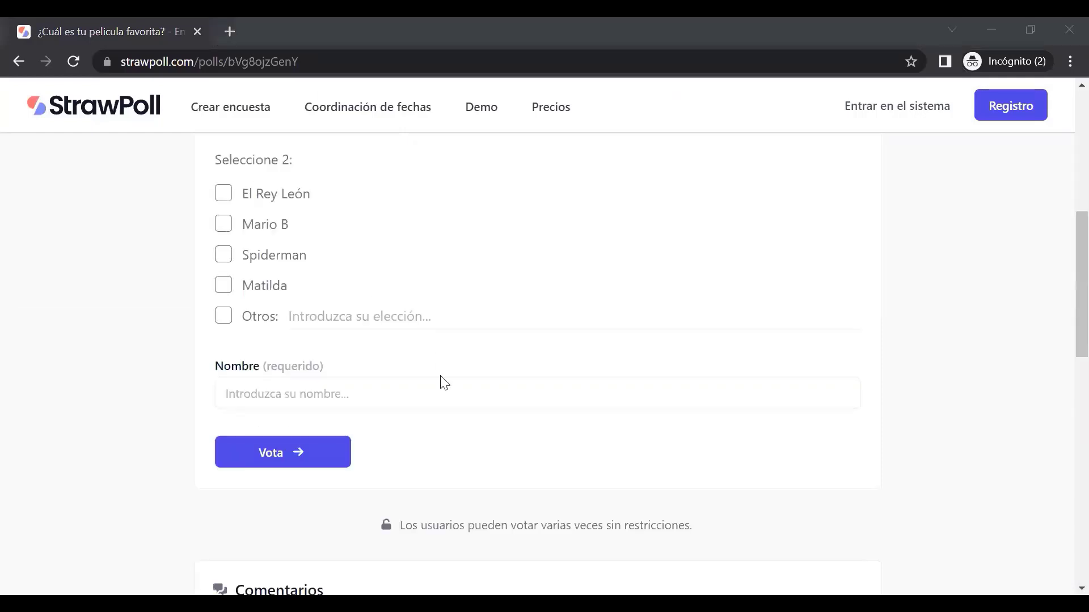
pyautogui.click(221, 200)
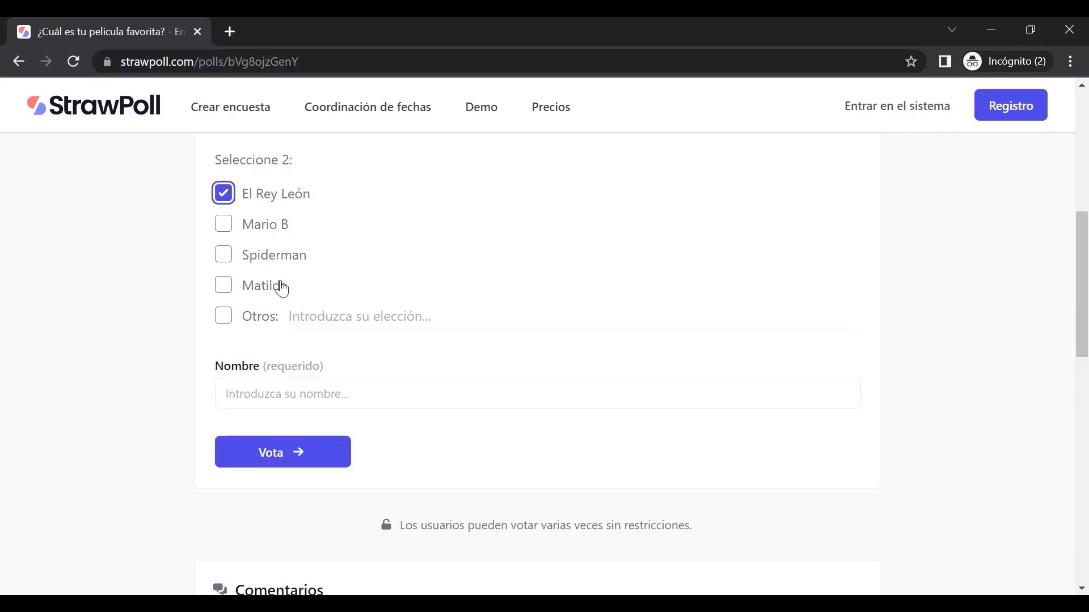
# Settle the second choice on Matilda after briefly trying the Otros write-in option
pyautogui.click(225, 287)
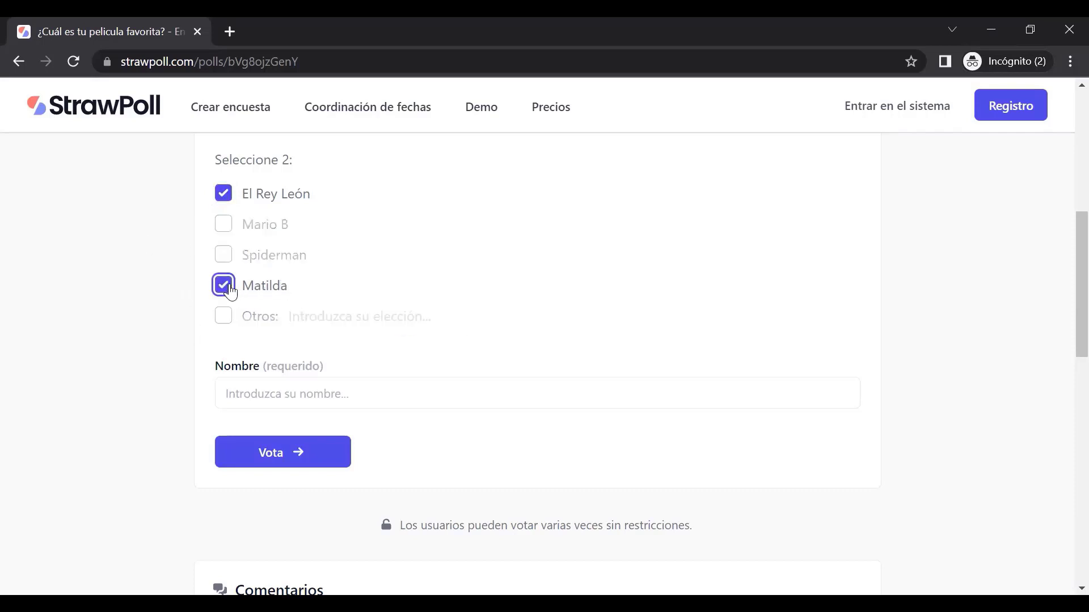
pyautogui.click(230, 290)
pyautogui.click(221, 315)
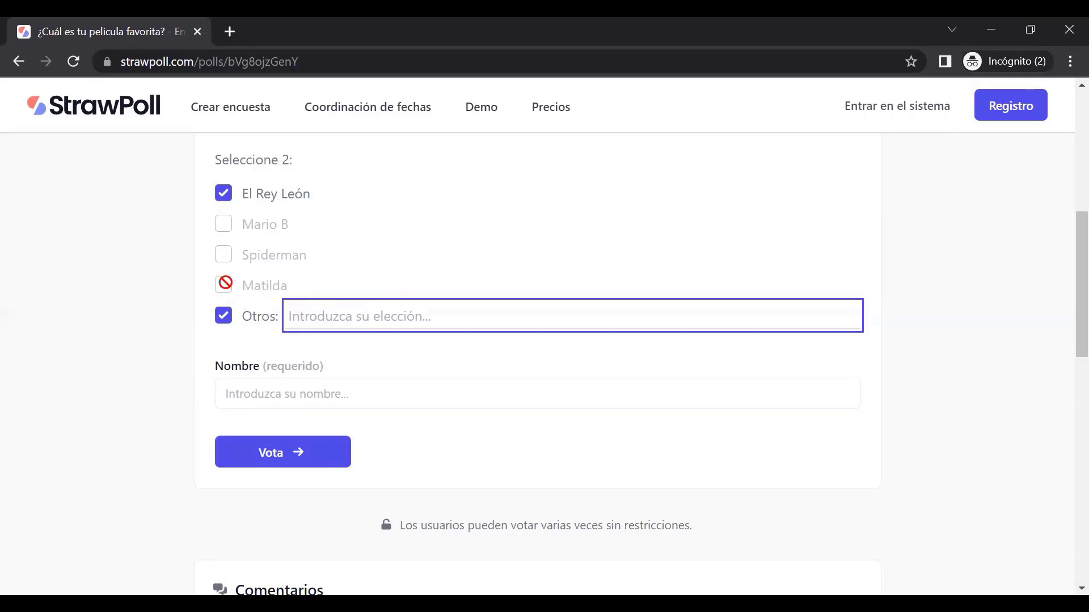
pyautogui.click(223, 315)
pyautogui.click(223, 285)
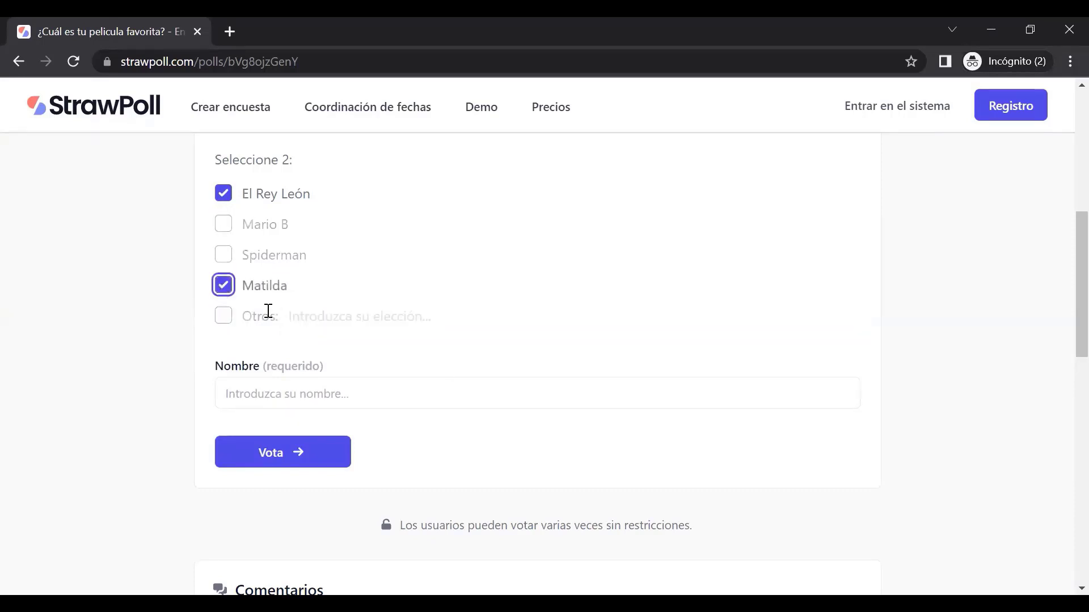
# Enter the voter's name and submit the vote for El Rey León and Matilda
pyautogui.click(306, 394)
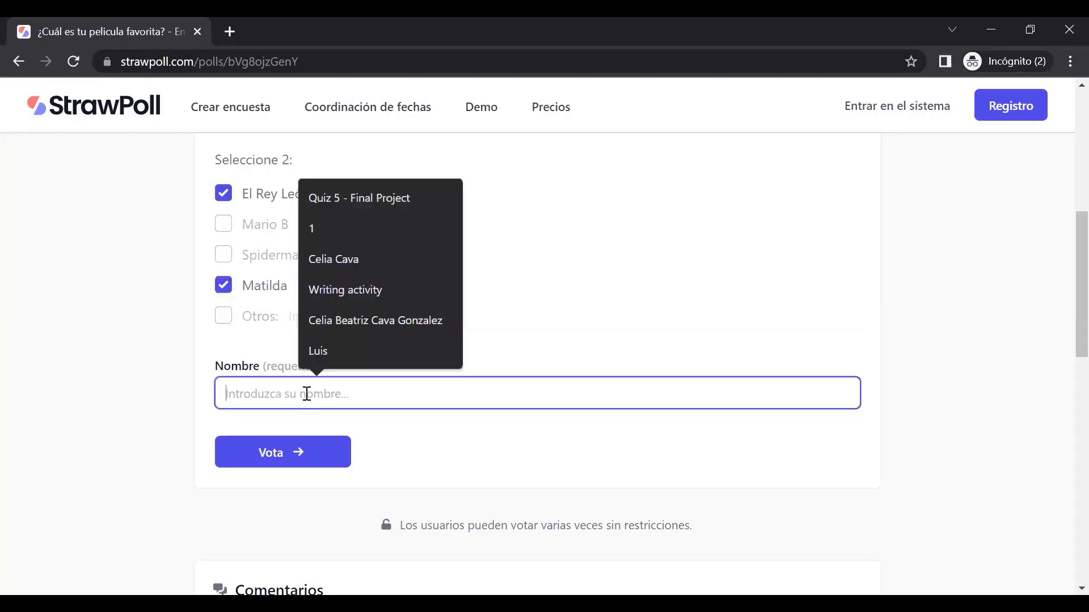
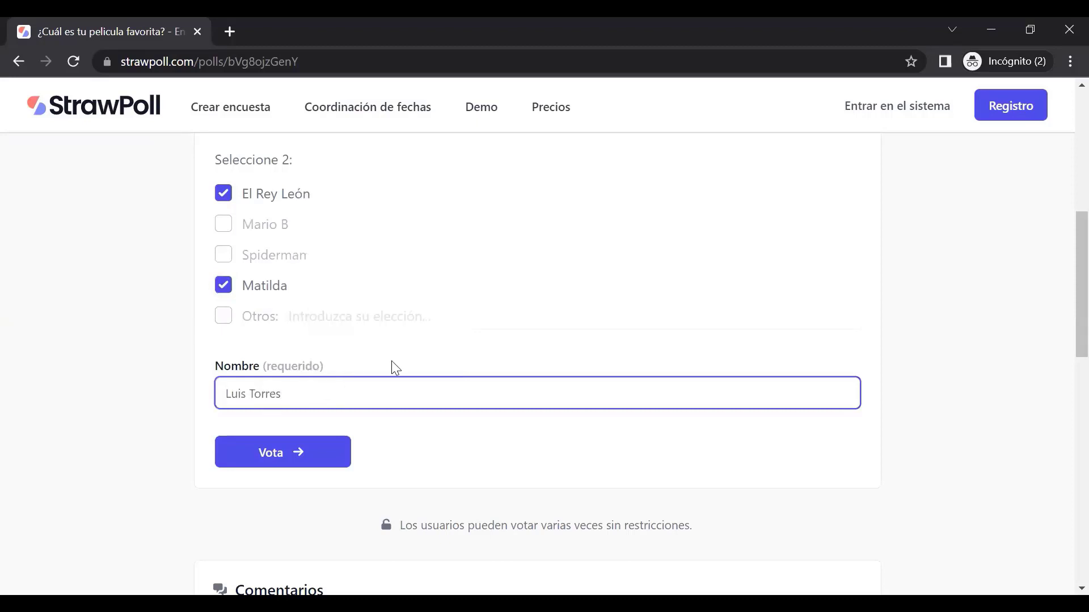
pyautogui.scroll(-2, 396, 368)
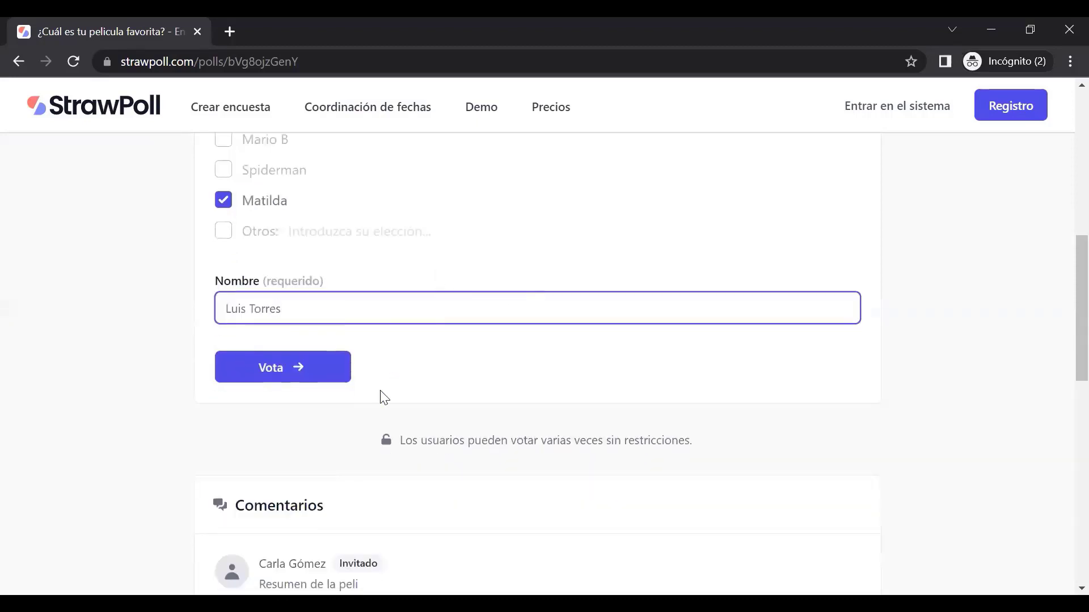
pyautogui.scroll(-2, 384, 440)
pyautogui.click(306, 288)
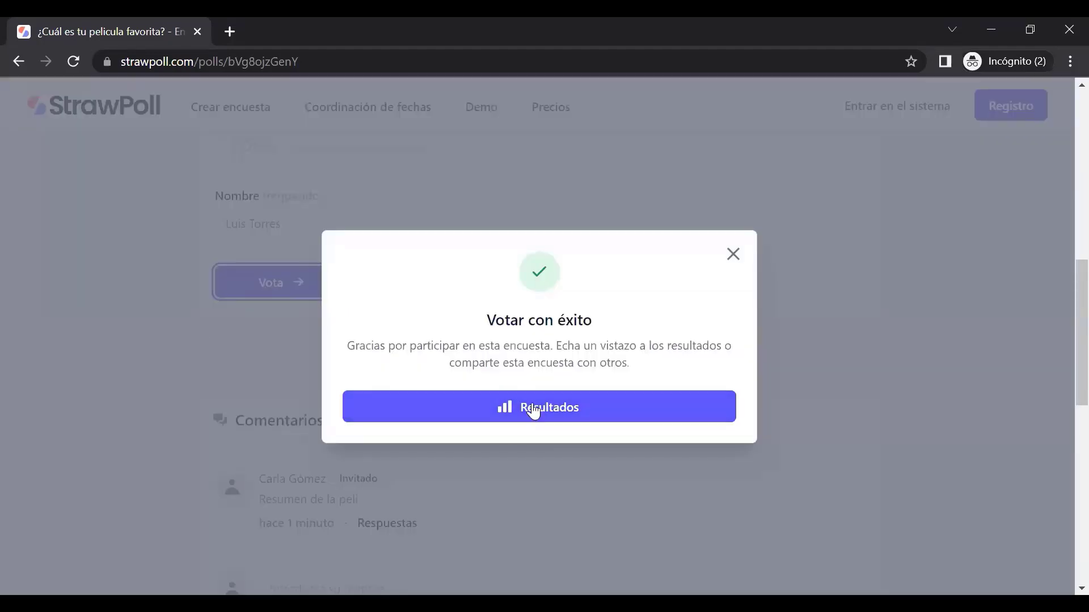
# Bring up the poll results page and scroll through the vote table
pyautogui.click(533, 413)
pyautogui.scroll(-9, 536, 414)
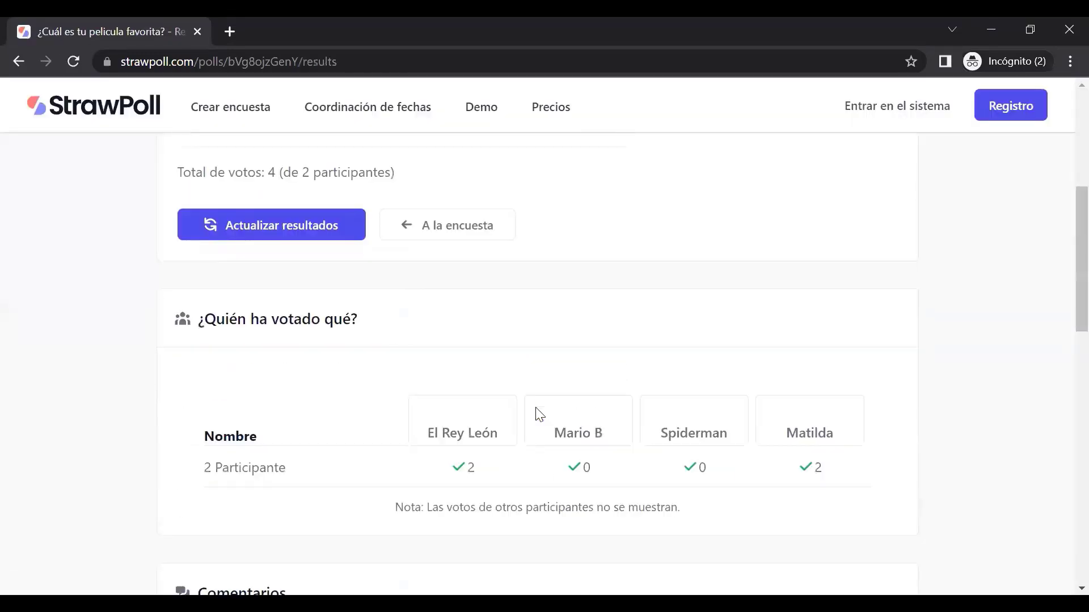
pyautogui.scroll(-1, 539, 408)
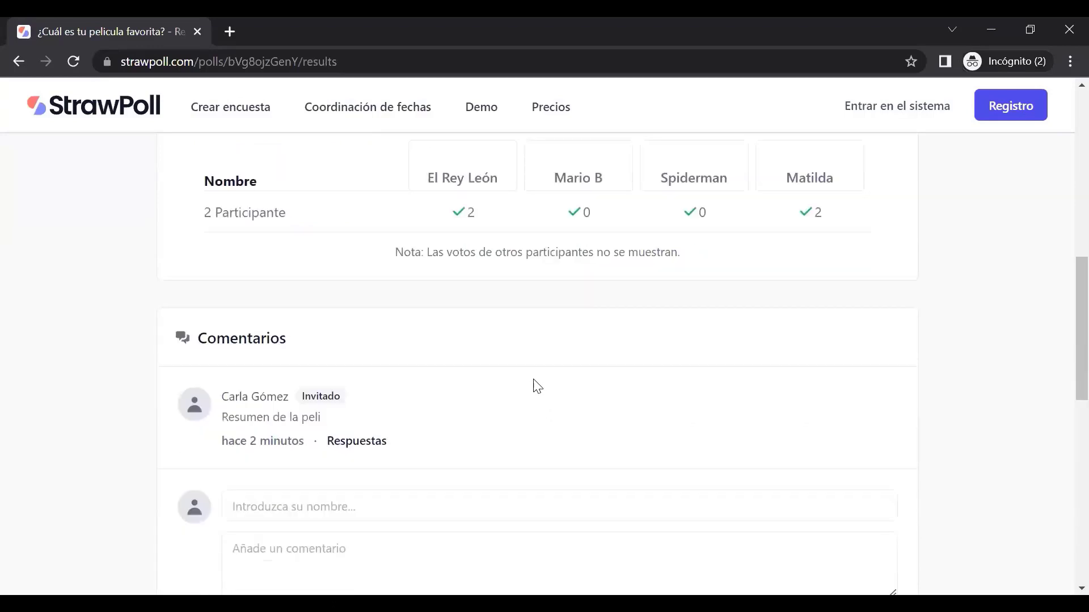
pyautogui.scroll(1, 535, 386)
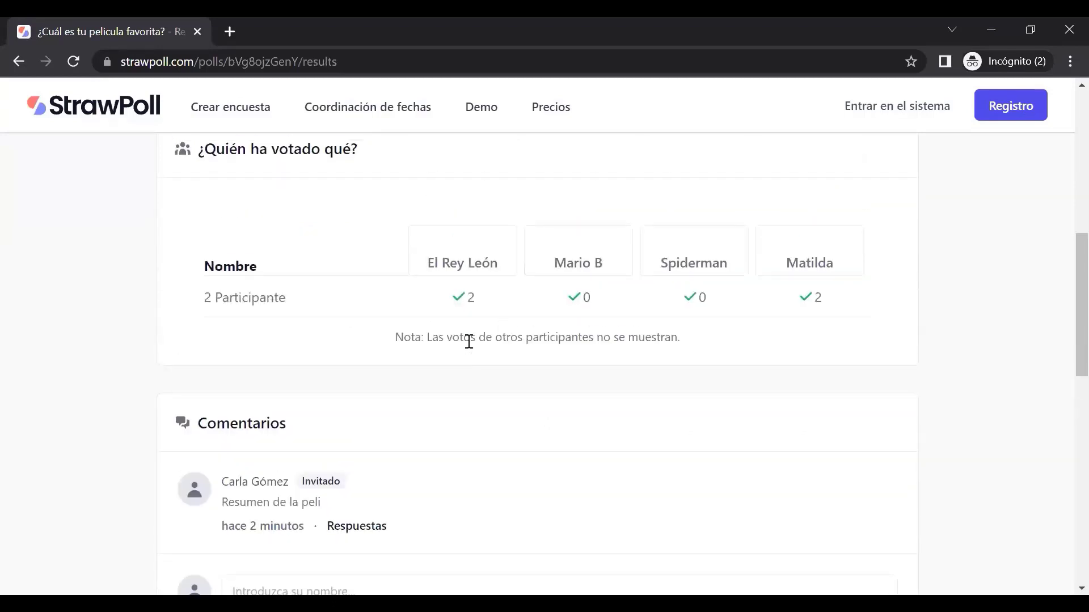
pyautogui.scroll(3, 316, 320)
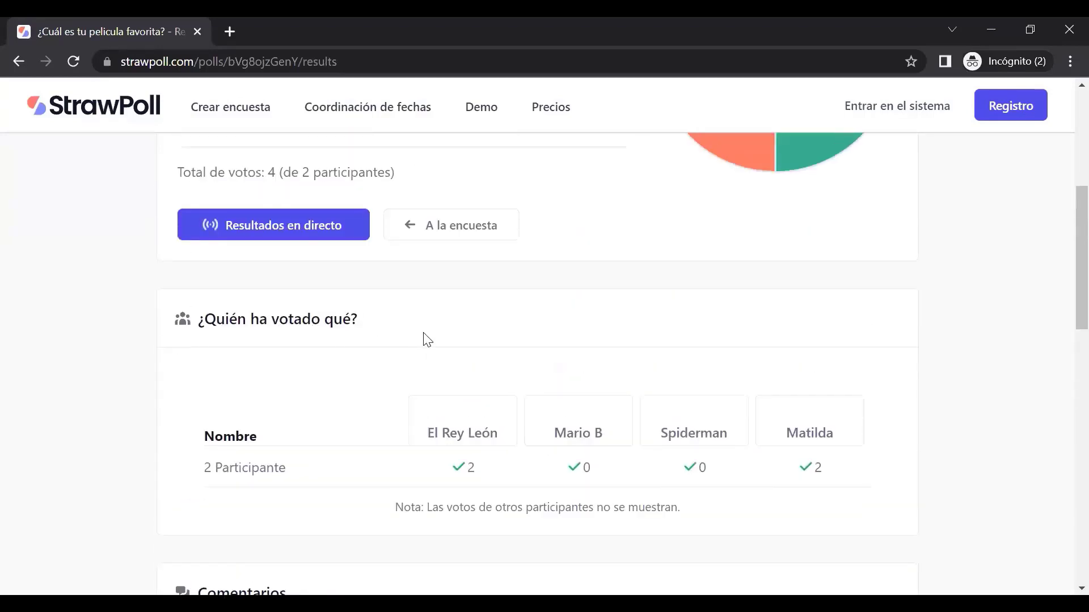
pyautogui.scroll(-3, 420, 368)
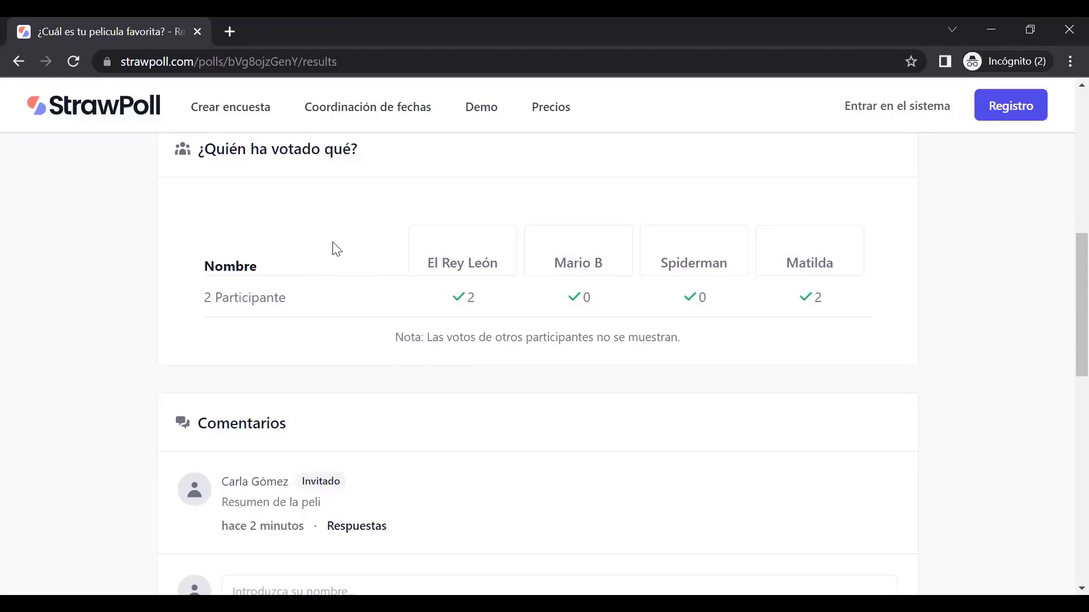
# Highlight the Matilda column heading, the hidden-votes note and the 2 Participante label
pyautogui.moveTo(430, 263); pyautogui.dragTo(834, 262)
pyautogui.scroll(-2, 484, 286)
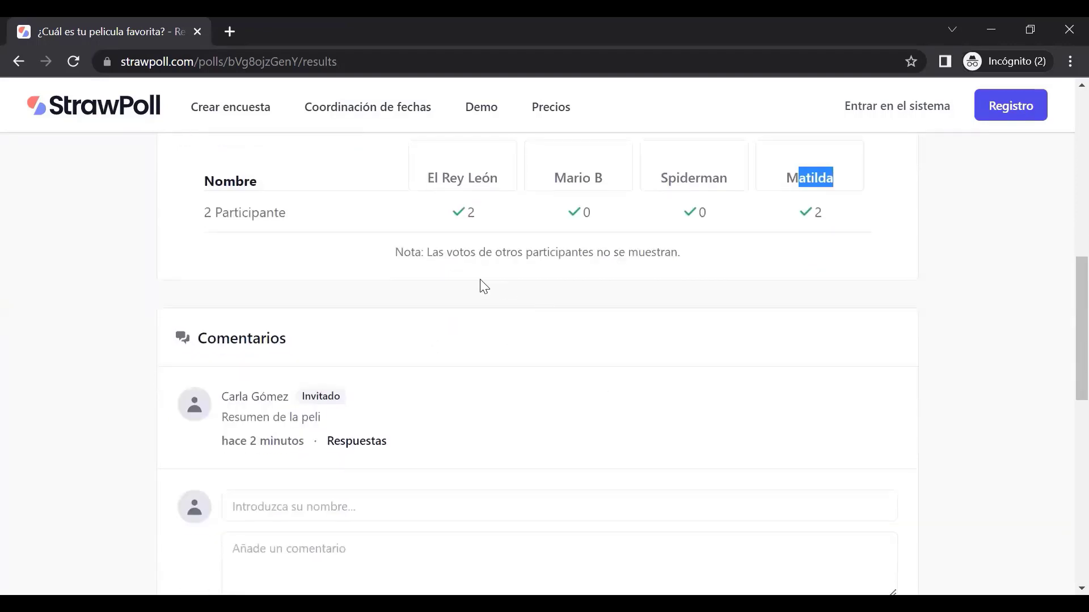
pyautogui.moveTo(438, 252); pyautogui.dragTo(685, 243)
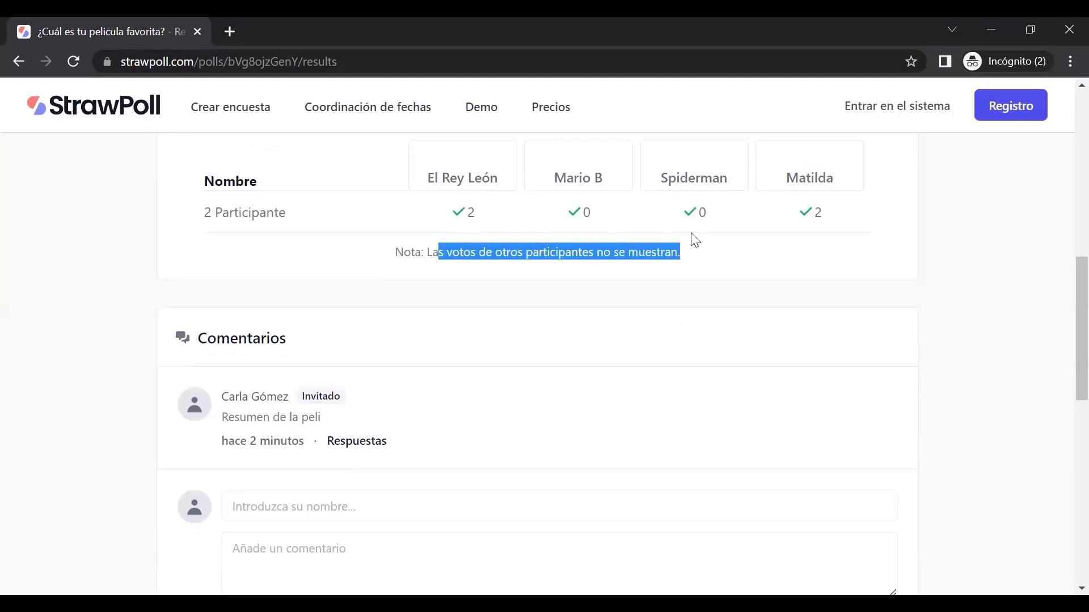
pyautogui.moveTo(200, 215); pyautogui.dragTo(291, 235)
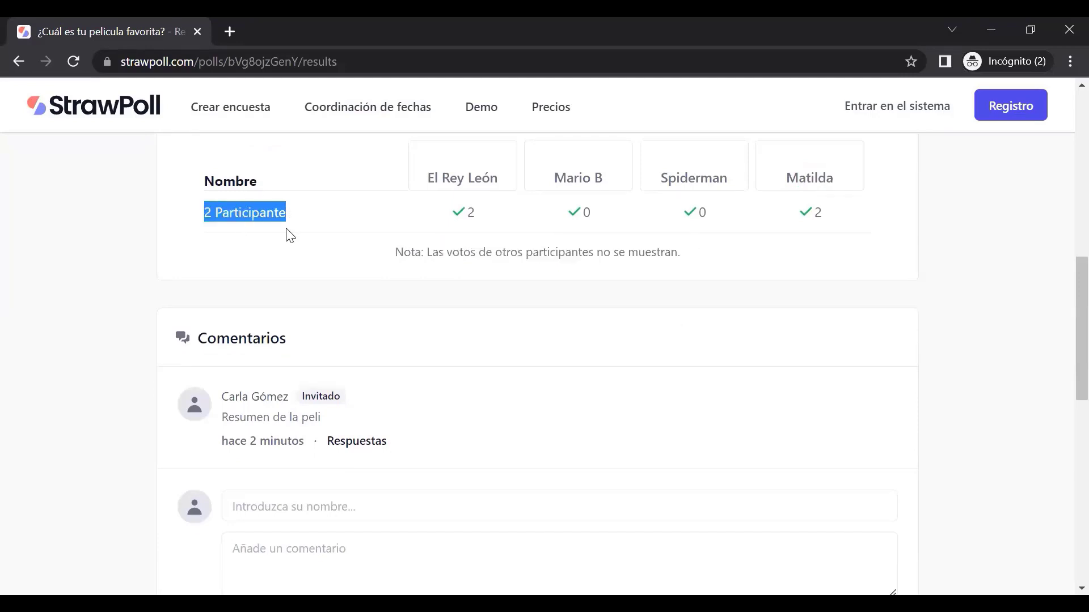
pyautogui.scroll(-2, 350, 356)
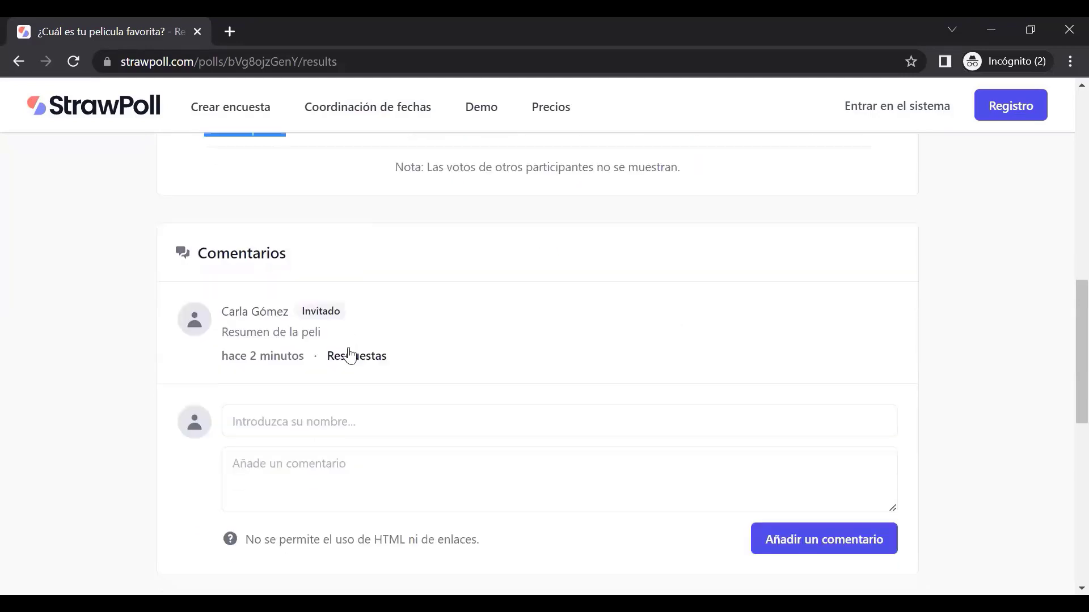
# Open the name and reply fields beneath the 'Resumen de la peli' comment
pyautogui.click(357, 361)
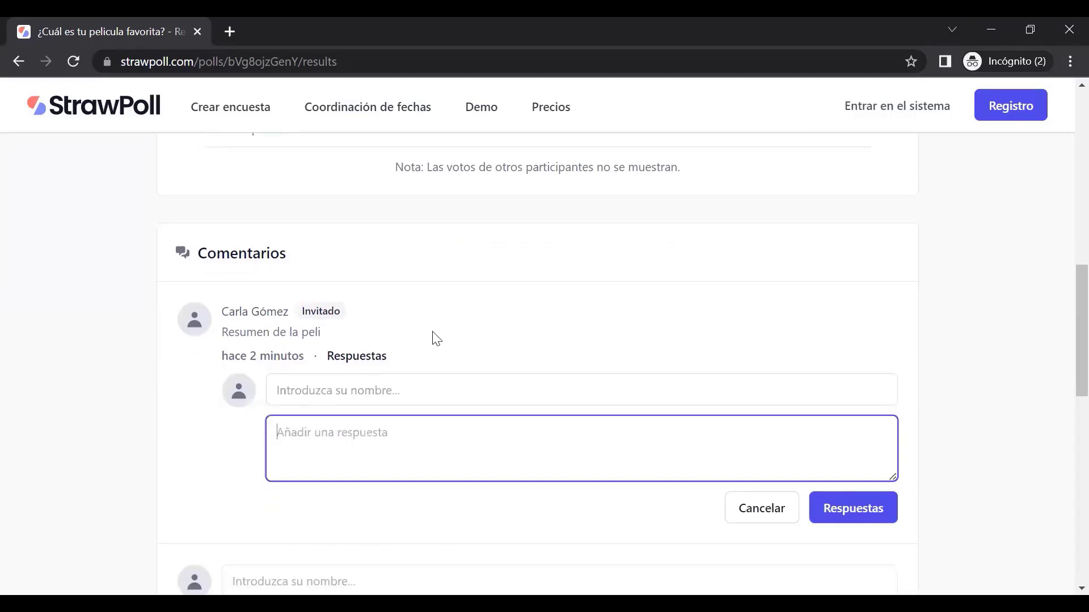
pyautogui.scroll(-3, 403, 323)
pyautogui.scroll(3, 406, 327)
pyautogui.scroll(10, 408, 330)
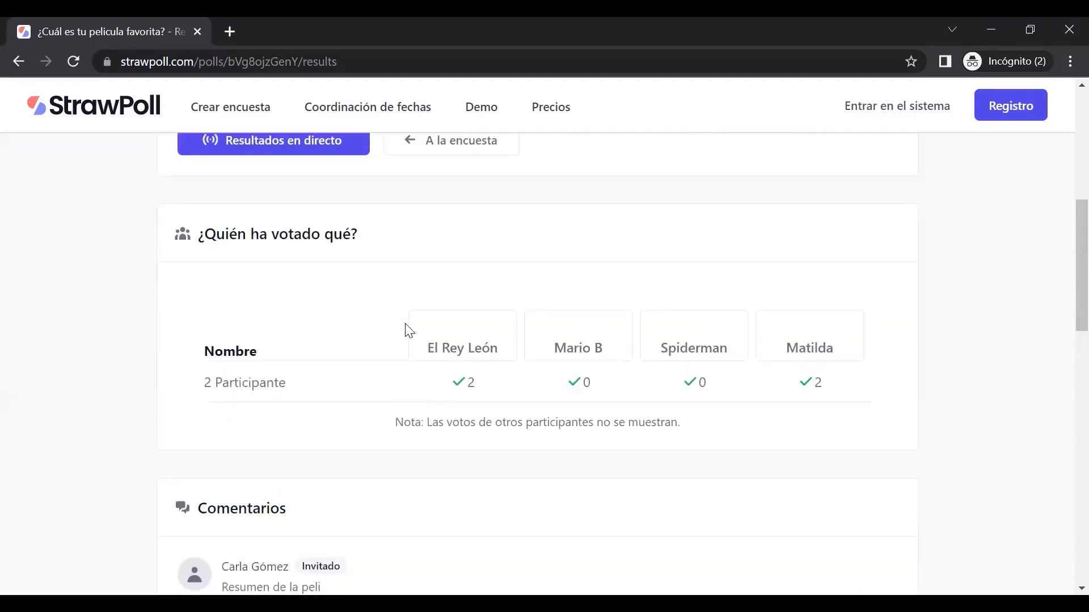
pyautogui.scroll(-10, 407, 331)
pyautogui.scroll(3, 405, 318)
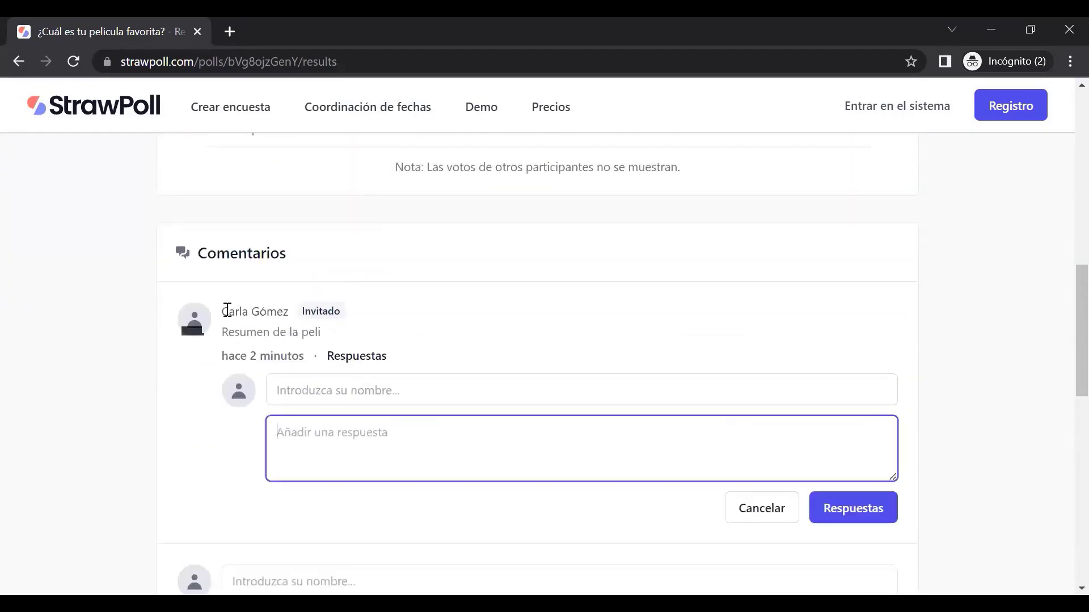
pyautogui.moveTo(224, 310); pyautogui.dragTo(288, 311)
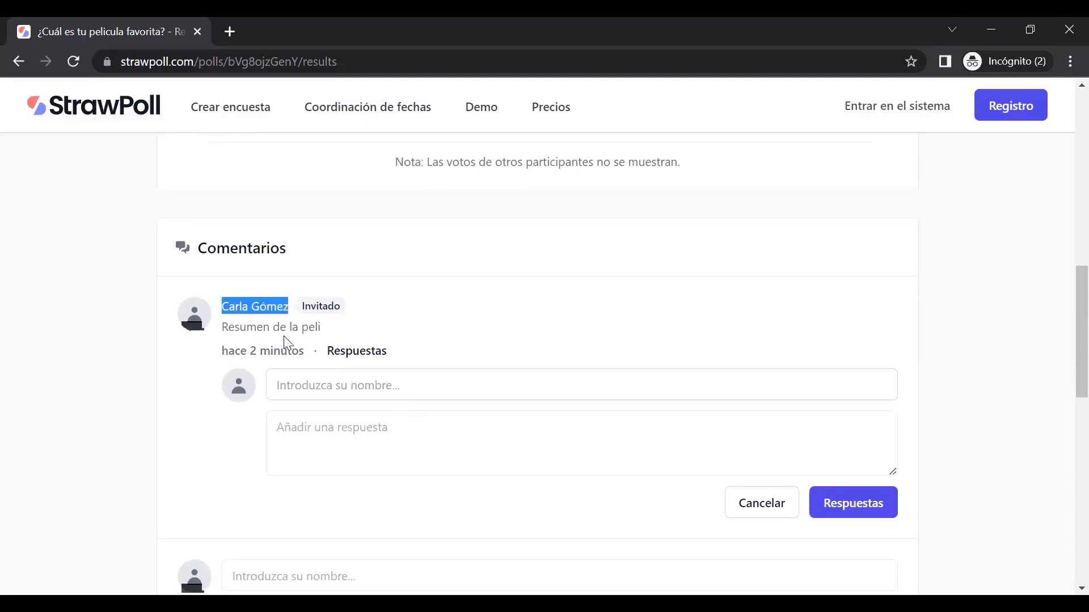
pyautogui.scroll(-3, 280, 368)
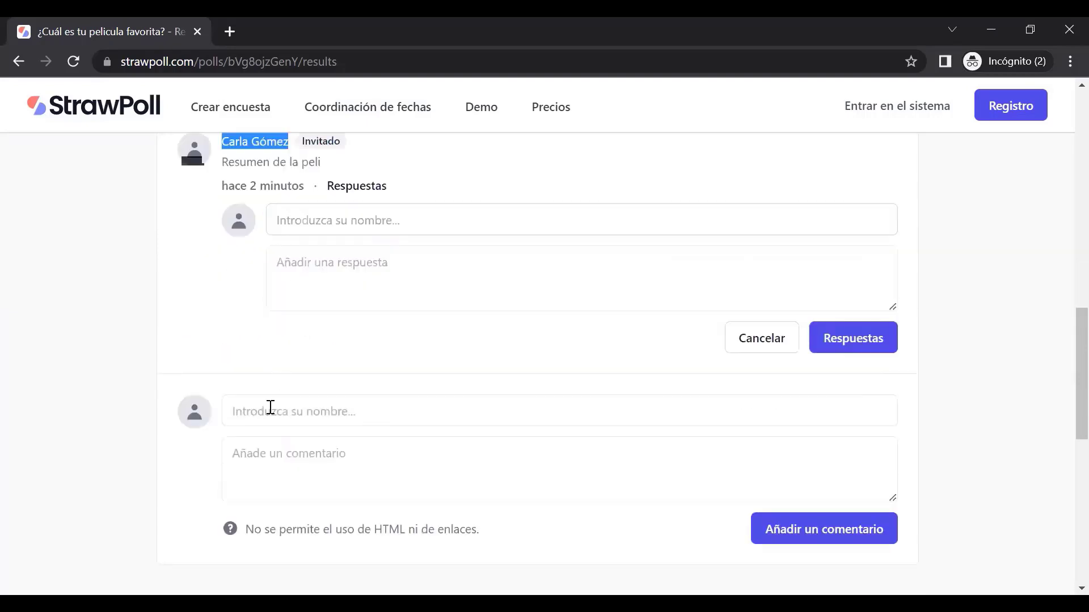
# Post a guest comment 'Me encantó la peli ......' under the commenter's name
pyautogui.click(270, 408)
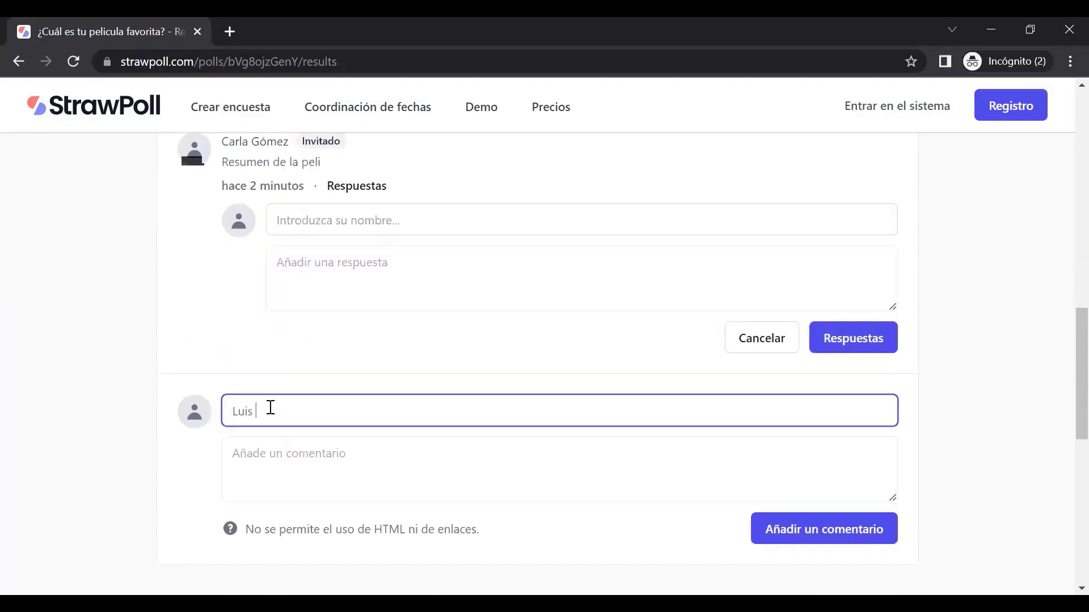
pyautogui.click(313, 463)
pyautogui.write('Me en')
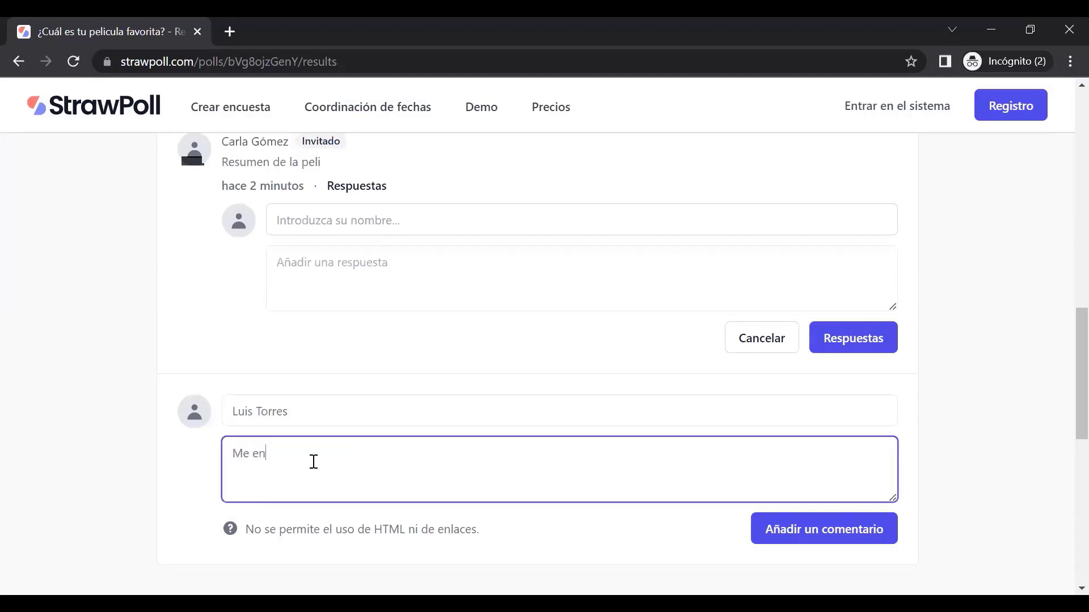
pyautogui.write('cantó la peli ......')
pyautogui.scroll(-5, 489, 388)
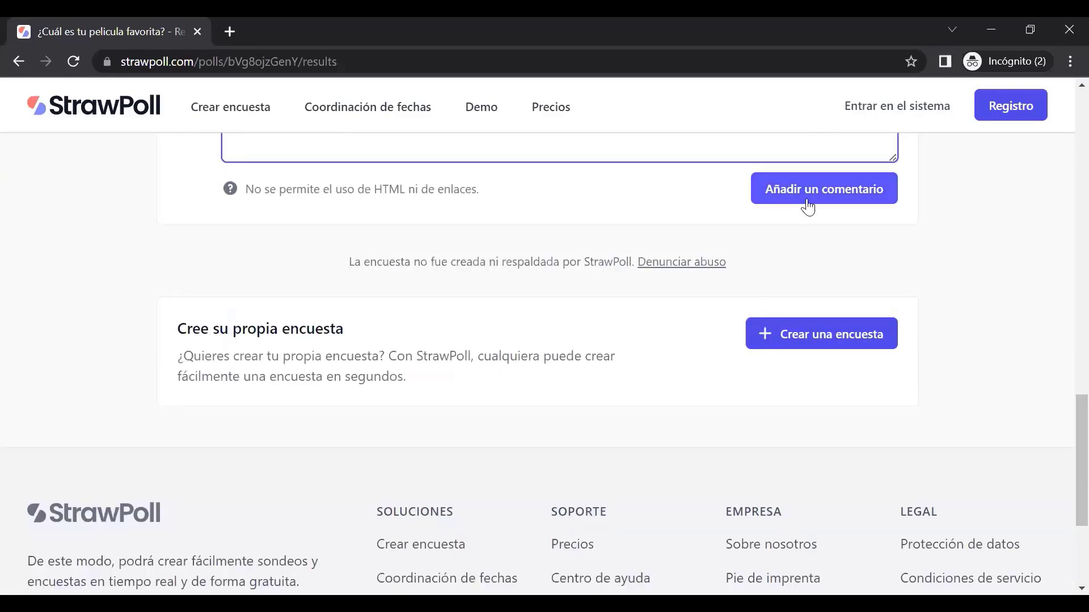
pyautogui.click(807, 205)
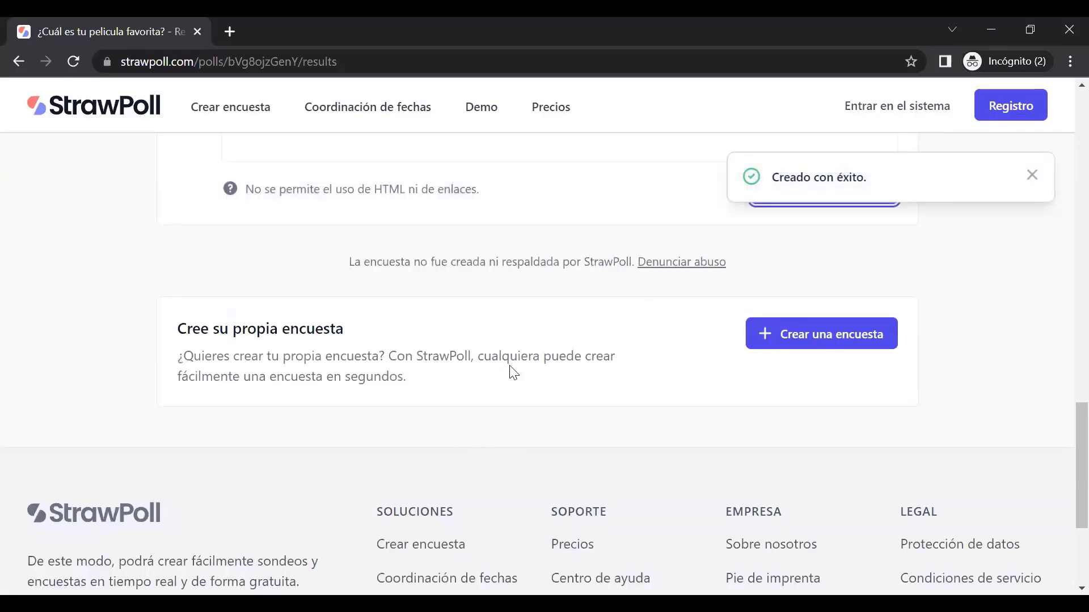
# Reload the results page so the new comment appears
pyautogui.scroll(4, 513, 372)
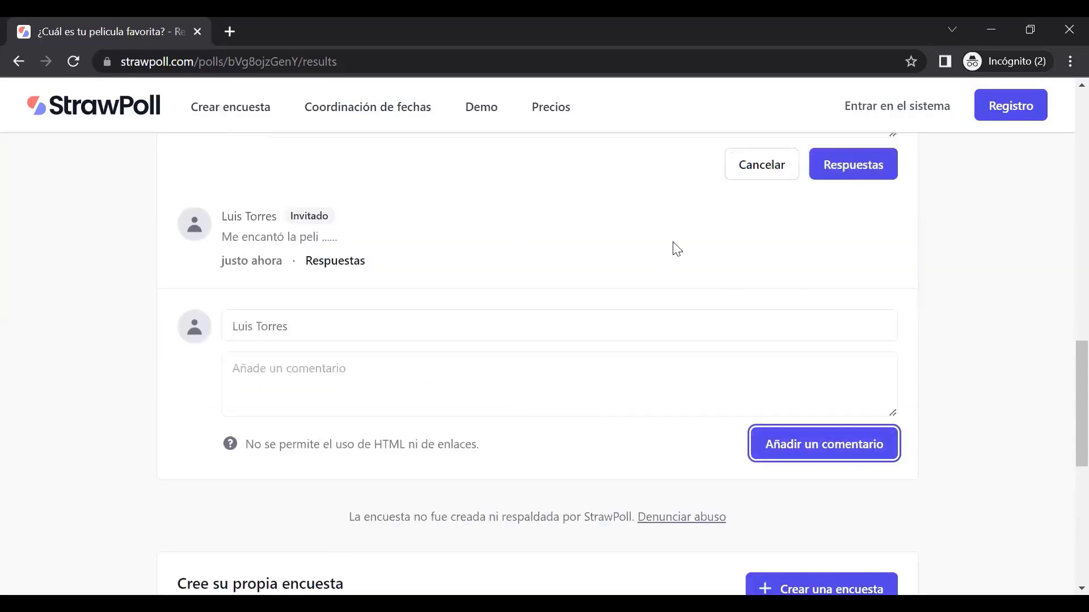
pyautogui.click(77, 60)
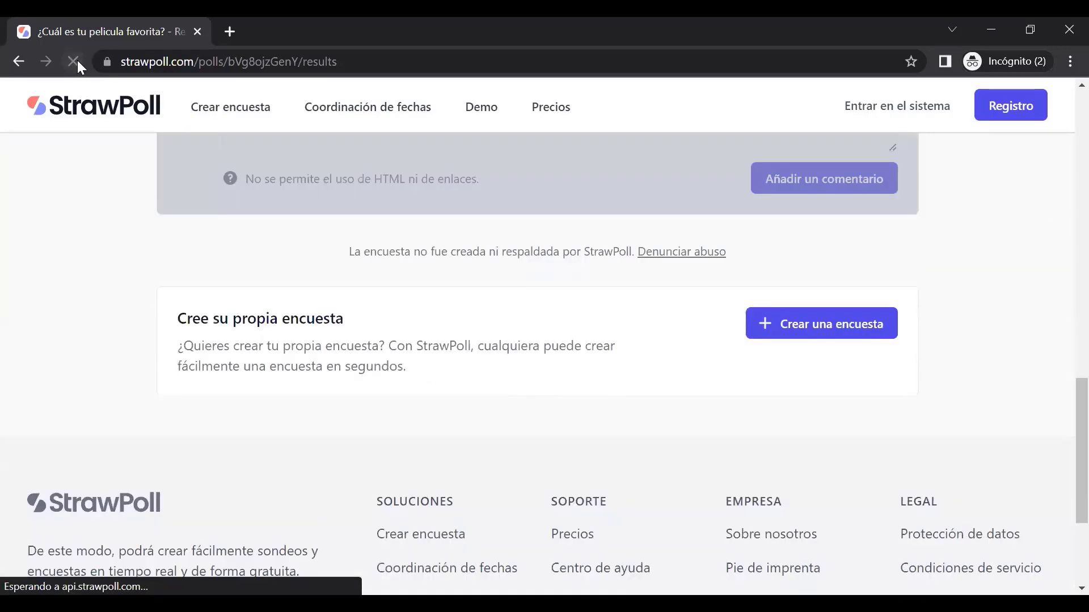
pyautogui.scroll(6, 138, 369)
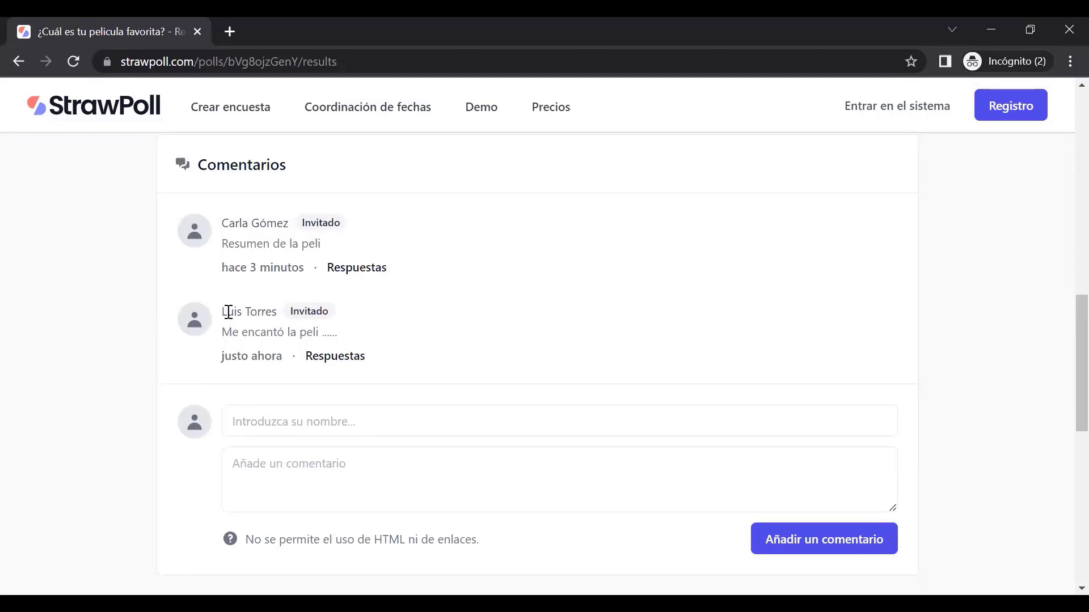
pyautogui.scroll(9, 234, 341)
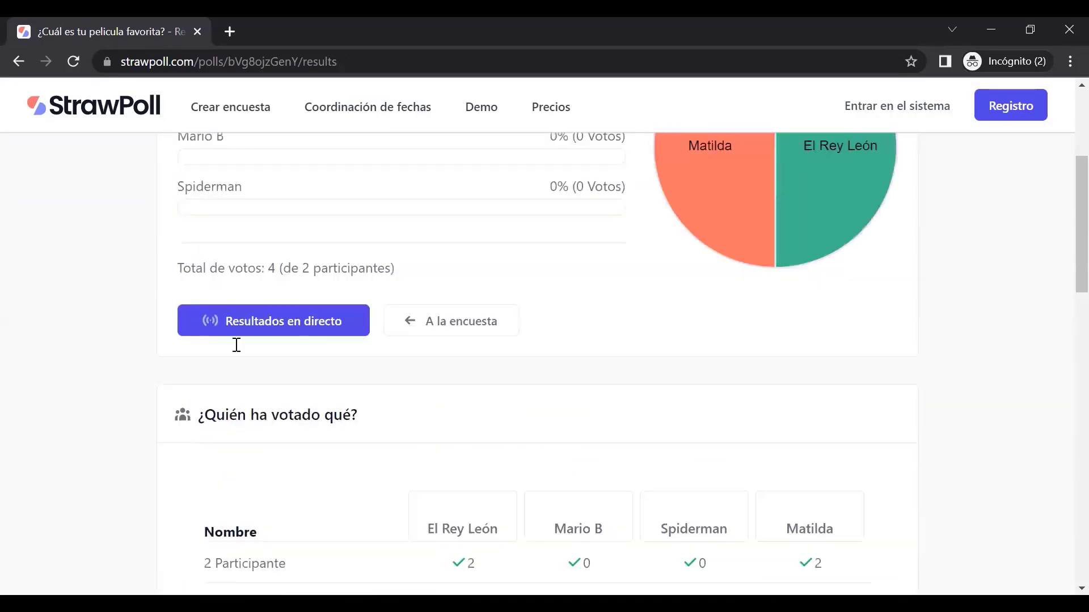
pyautogui.scroll(4, 237, 344)
pyautogui.scroll(-12, 413, 333)
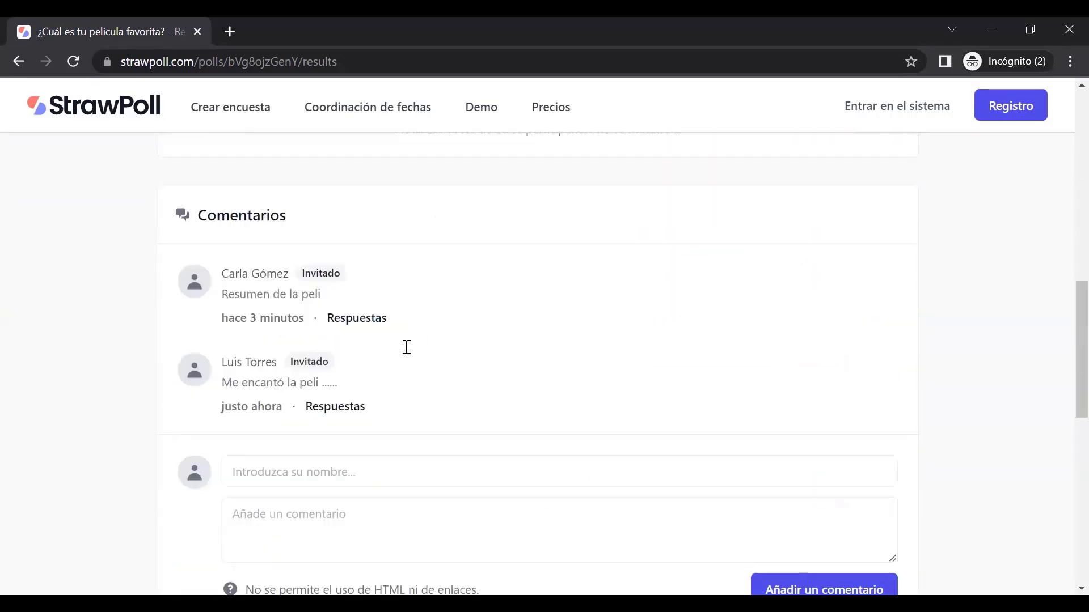
pyautogui.scroll(1, 406, 347)
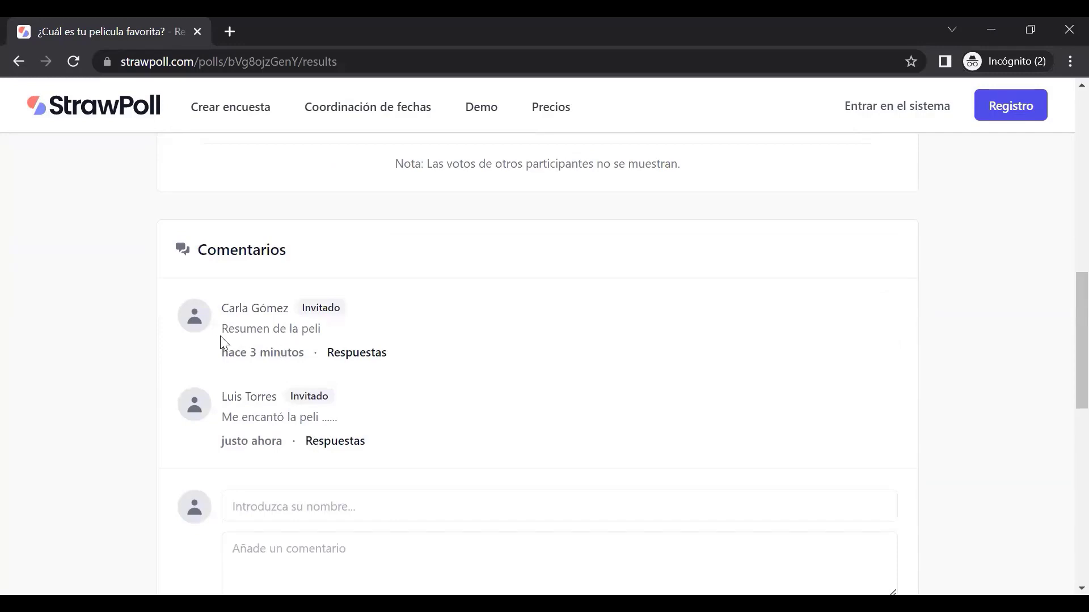
pyautogui.moveTo(222, 308); pyautogui.dragTo(287, 308)
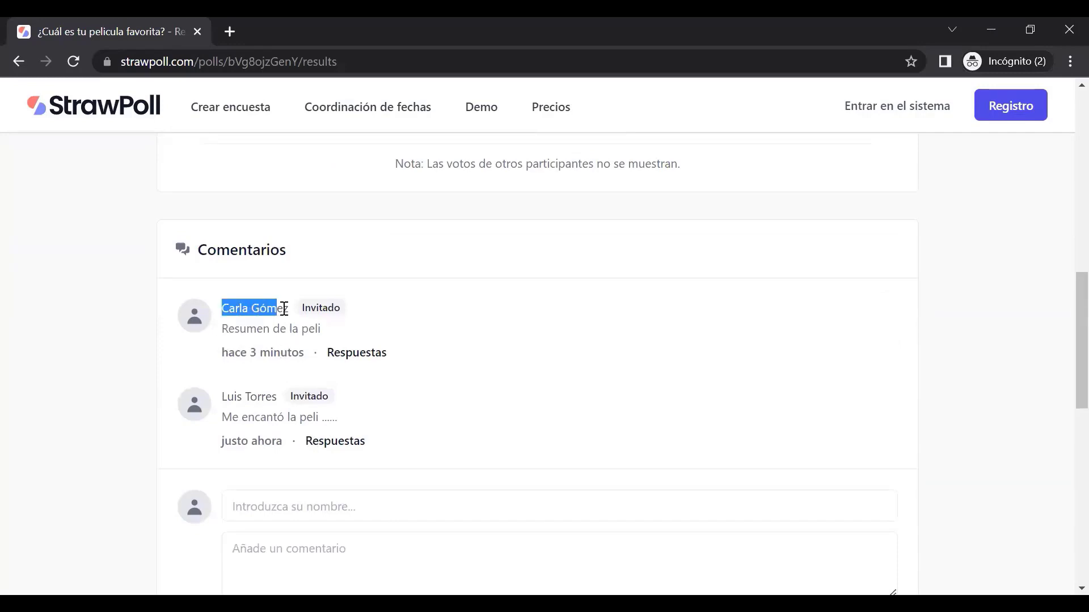
# Reply 'comentar' under 'Resumen de la peli', signed with the same guest name
pyautogui.click(351, 356)
pyautogui.click(340, 380)
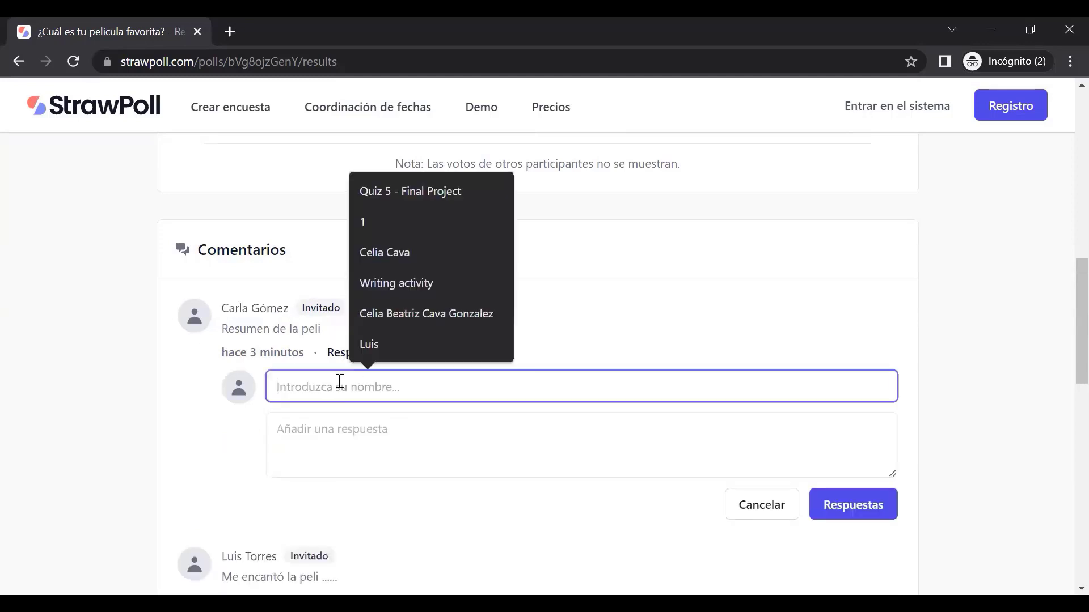
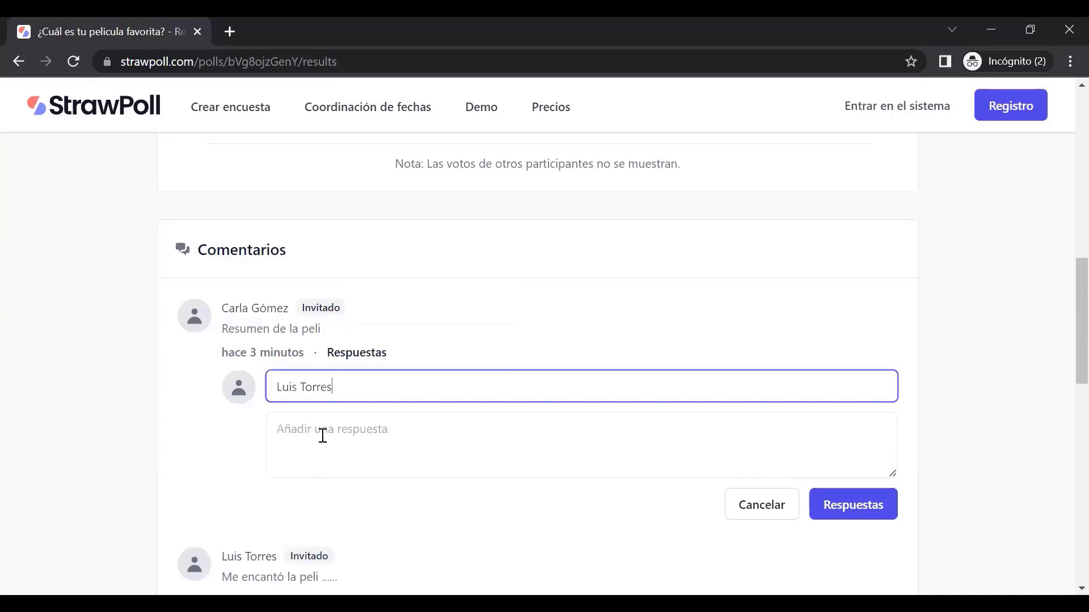
pyautogui.click(322, 435)
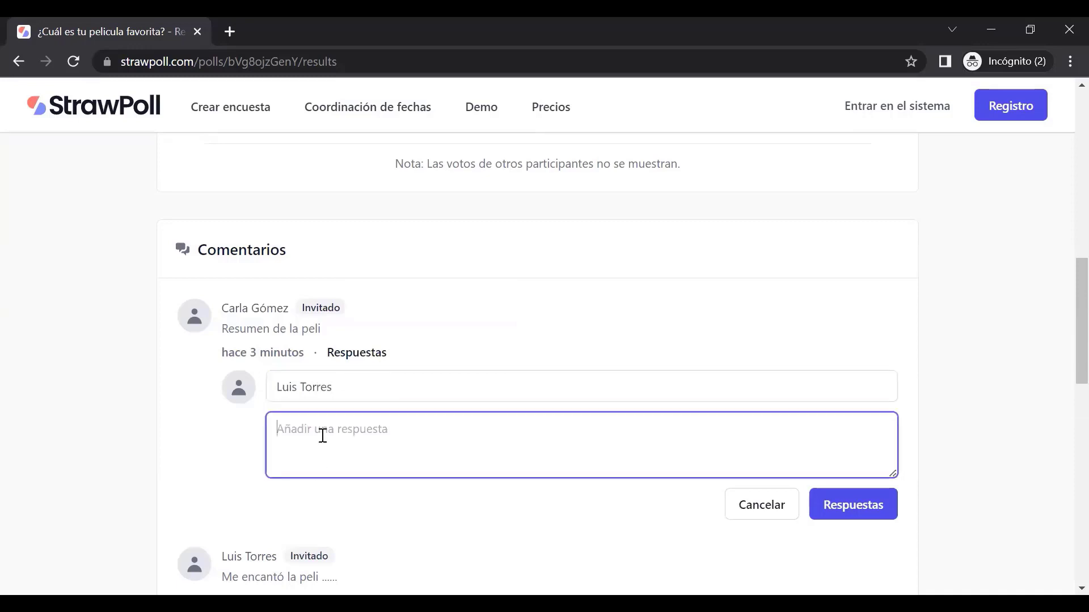
pyautogui.write('comentar')
pyautogui.scroll(-2, 372, 419)
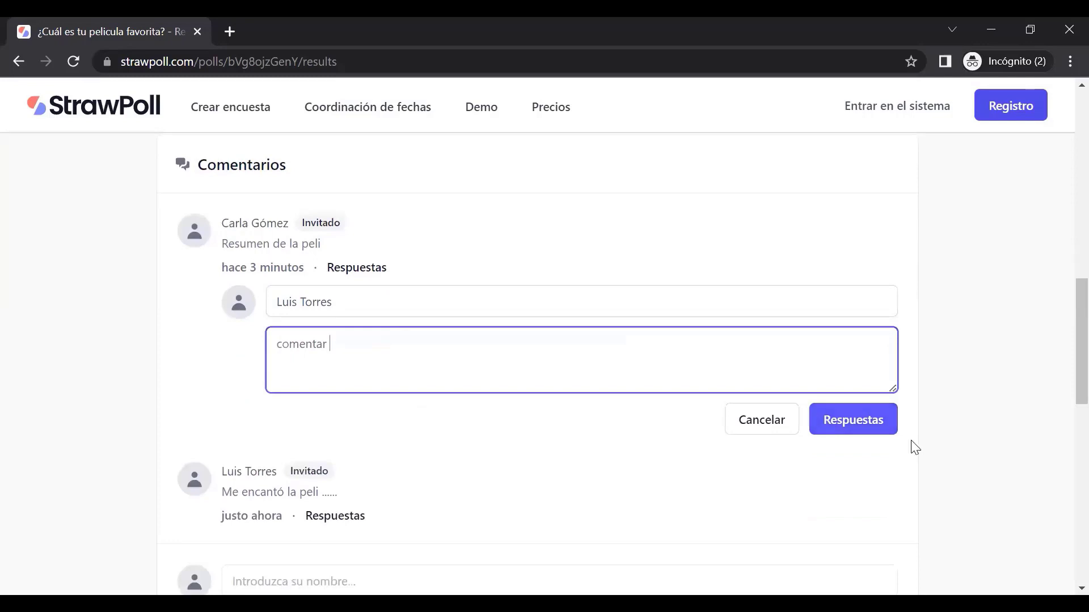
pyautogui.click(855, 424)
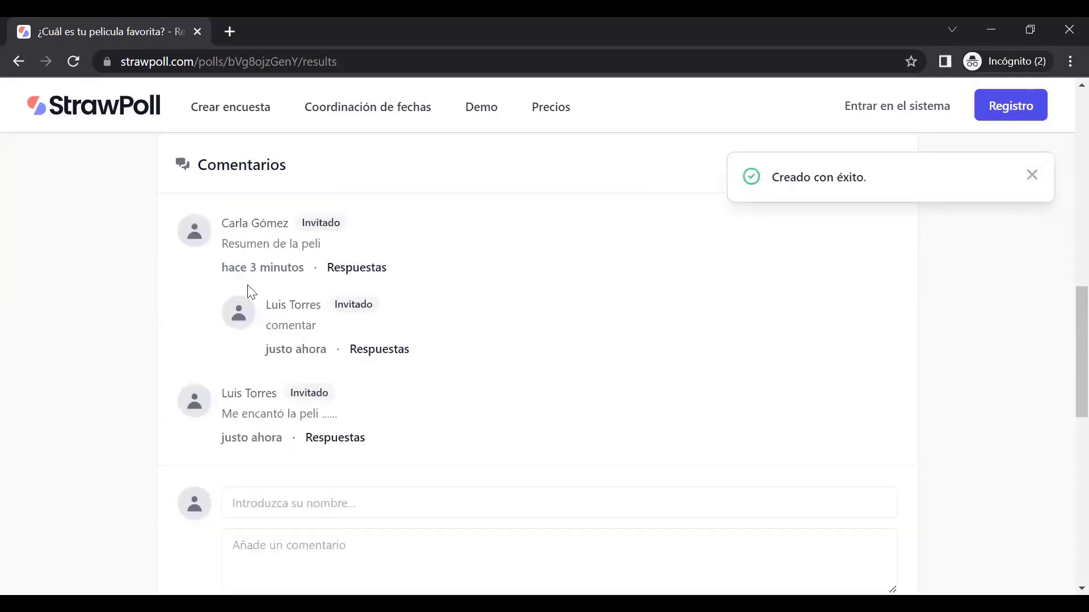
pyautogui.scroll(-3, 253, 510)
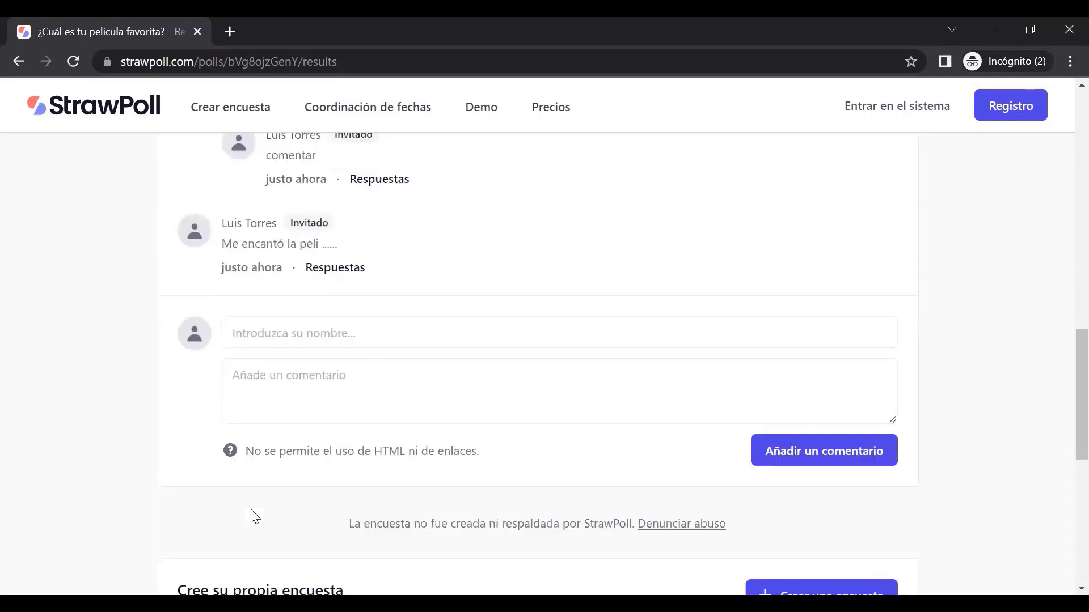
pyautogui.scroll(3, 262, 408)
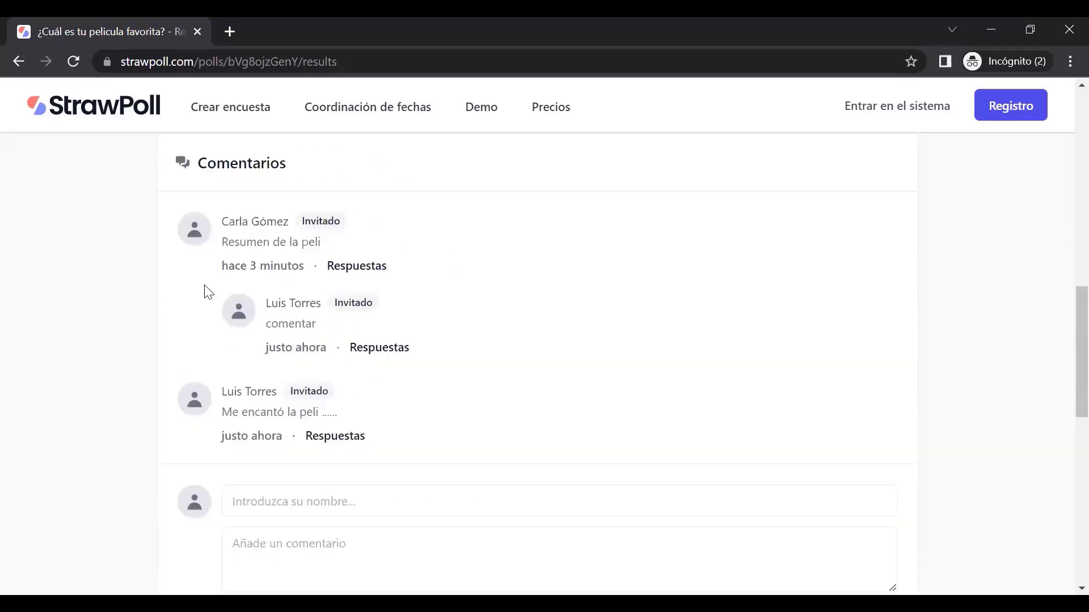
pyautogui.scroll(1, 1062, 376)
pyautogui.scroll(10, 1065, 357)
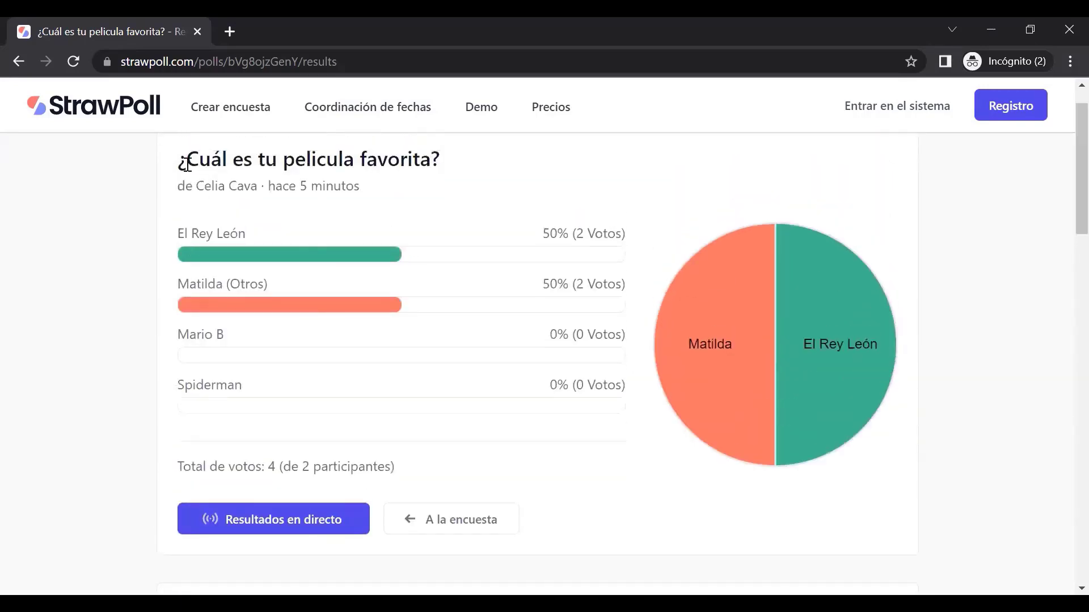
pyautogui.tripleClick(299, 152)
pyautogui.scroll(-10, 471, 408)
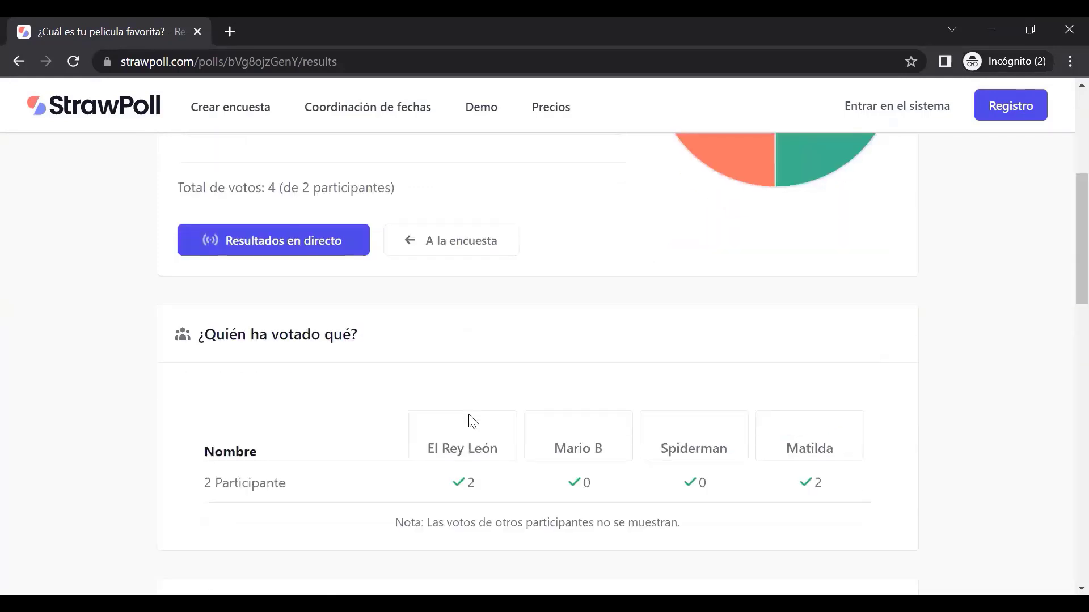